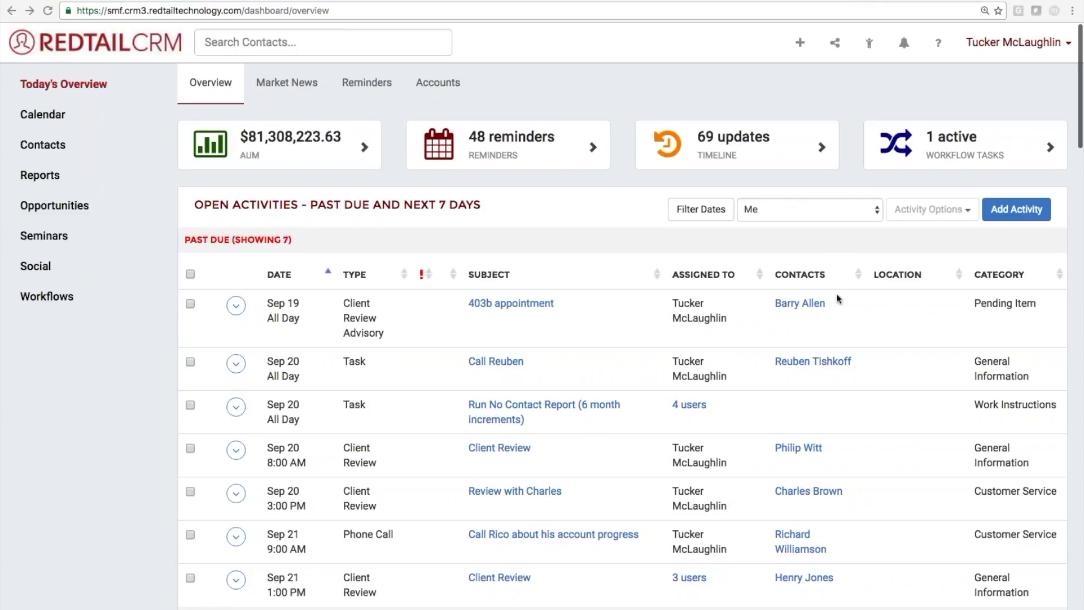
Step: Open the record of the contact linked to Friday's "Make Withdraw" task and go to their next review details in Know Your Client
scroll(836, 288, down, 3)
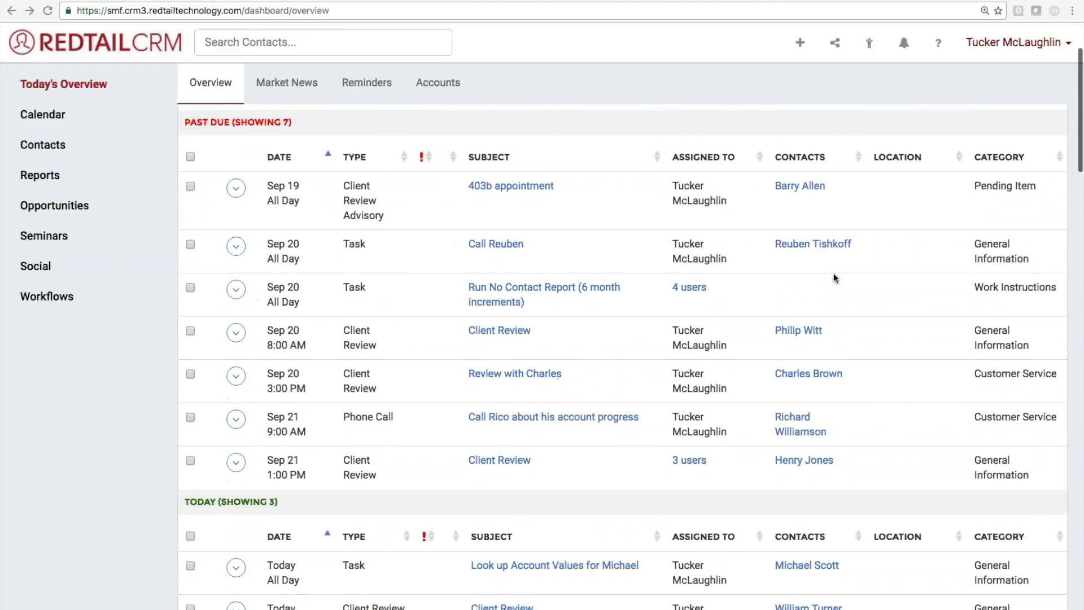
scroll(833, 272, down, 4)
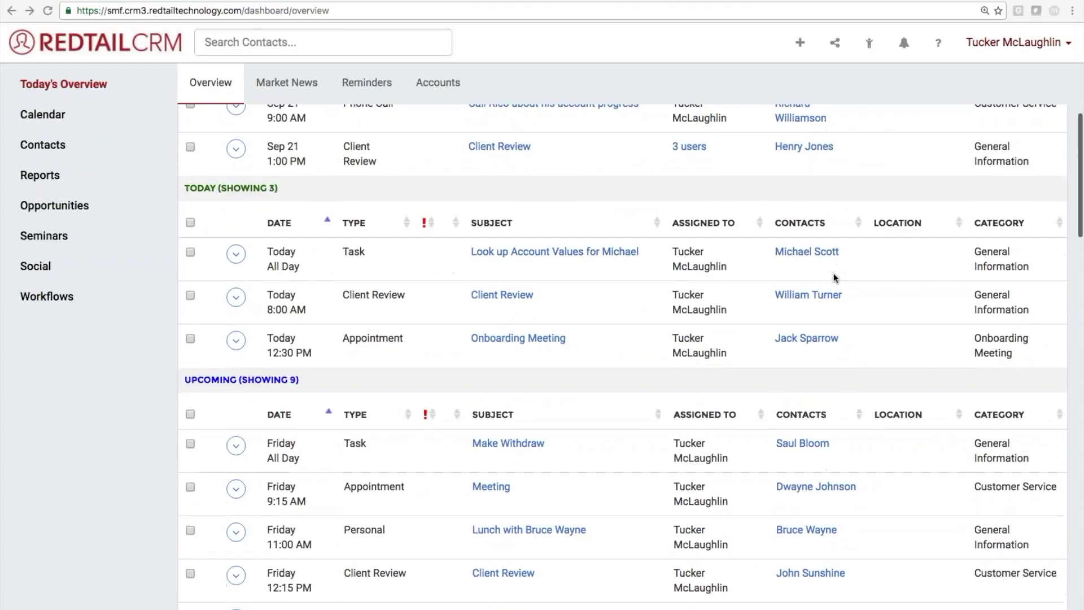
click(806, 445)
mouse_move(806, 445)
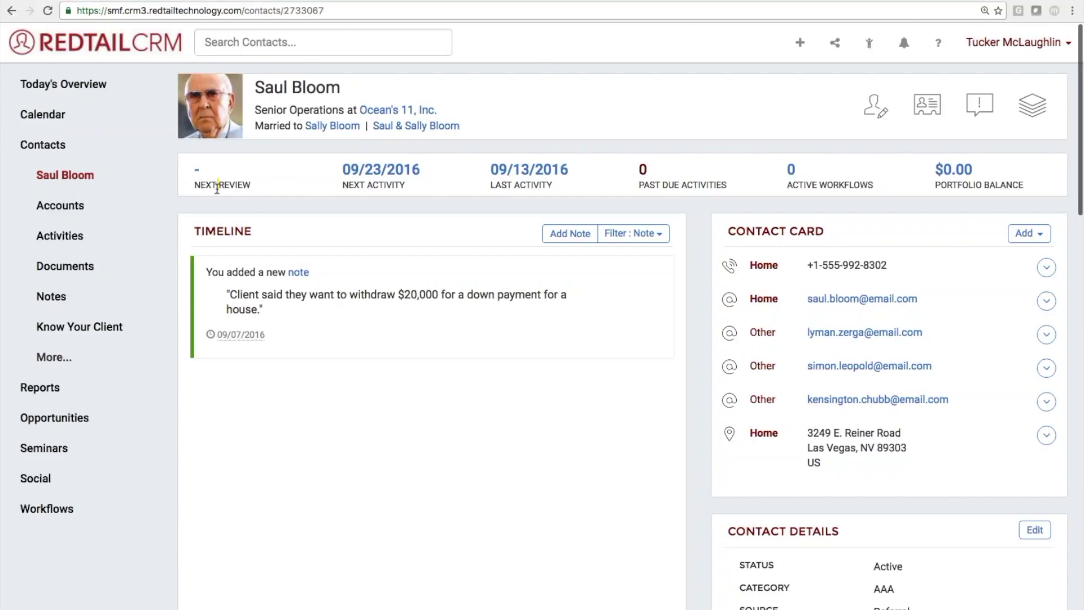
drag(252, 186, 188, 174)
click(197, 171)
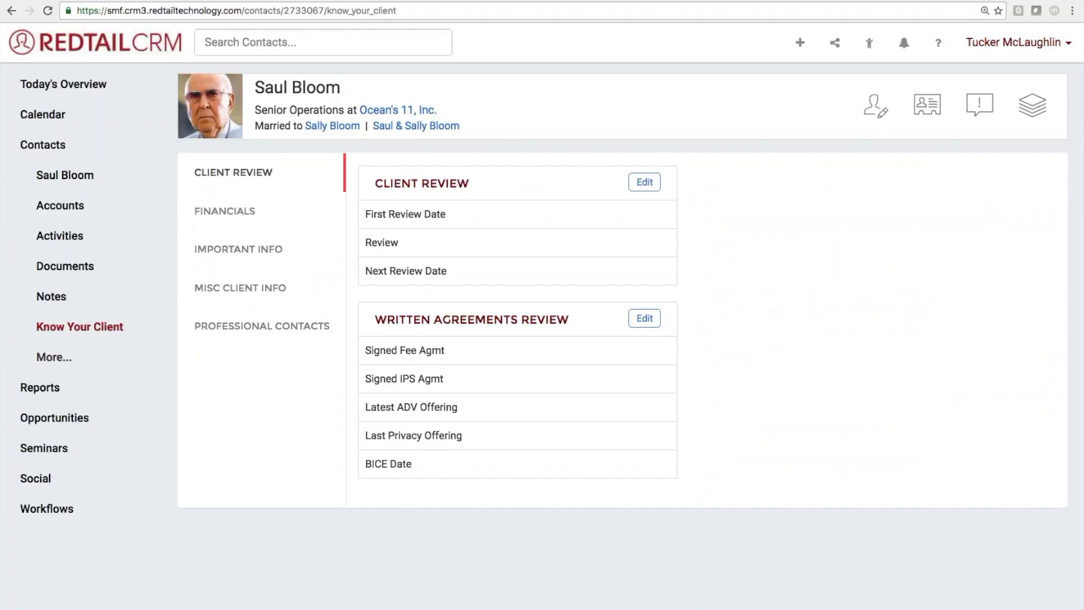
Step: Edit the contact's client review and set the First Review Date to 09/30/2015
click(645, 181)
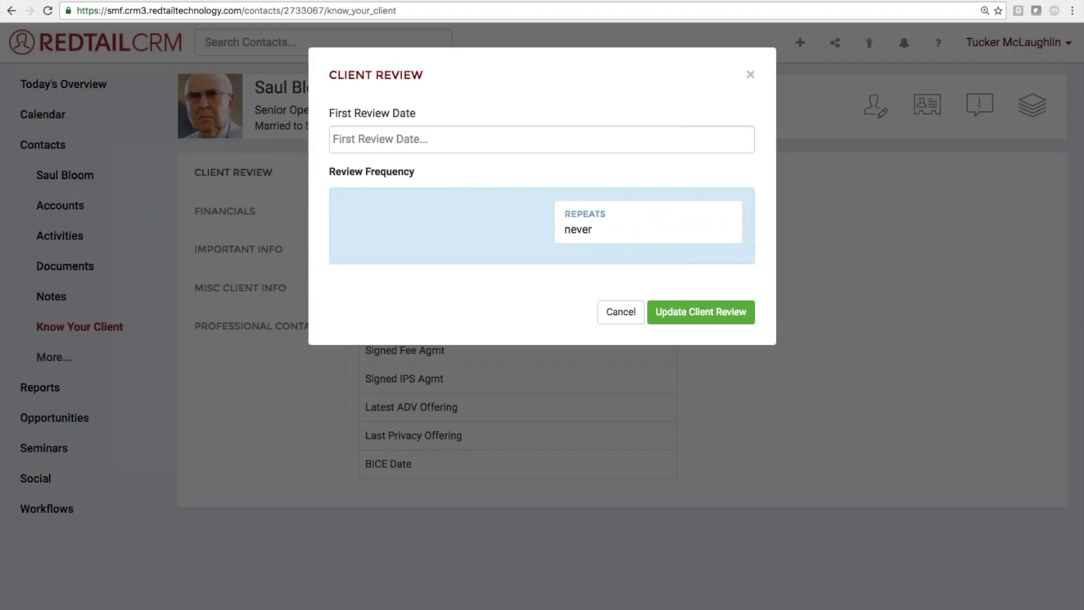
click(347, 114)
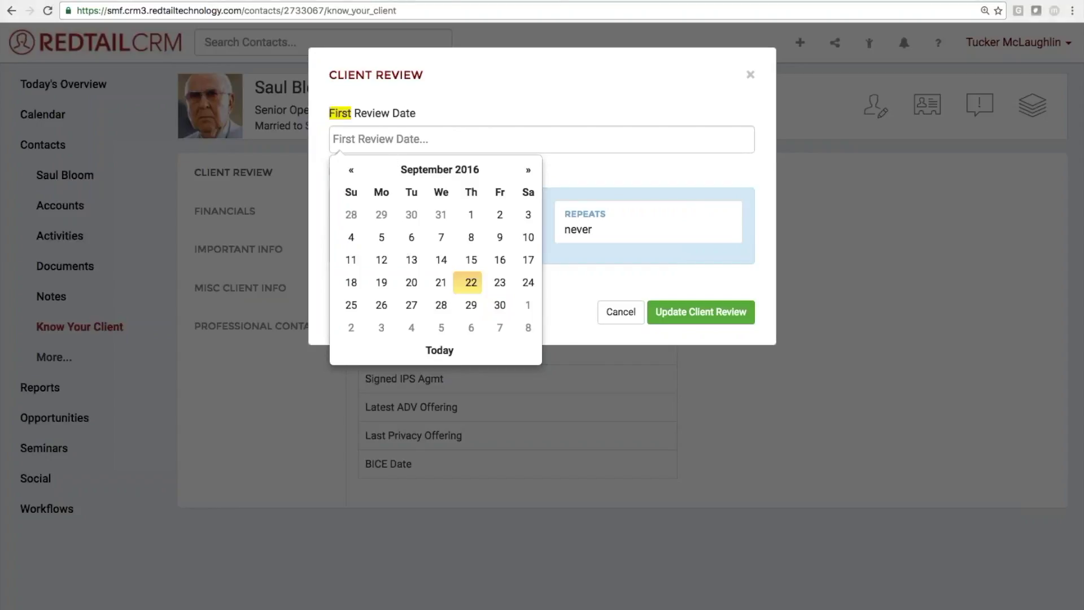
click(471, 282)
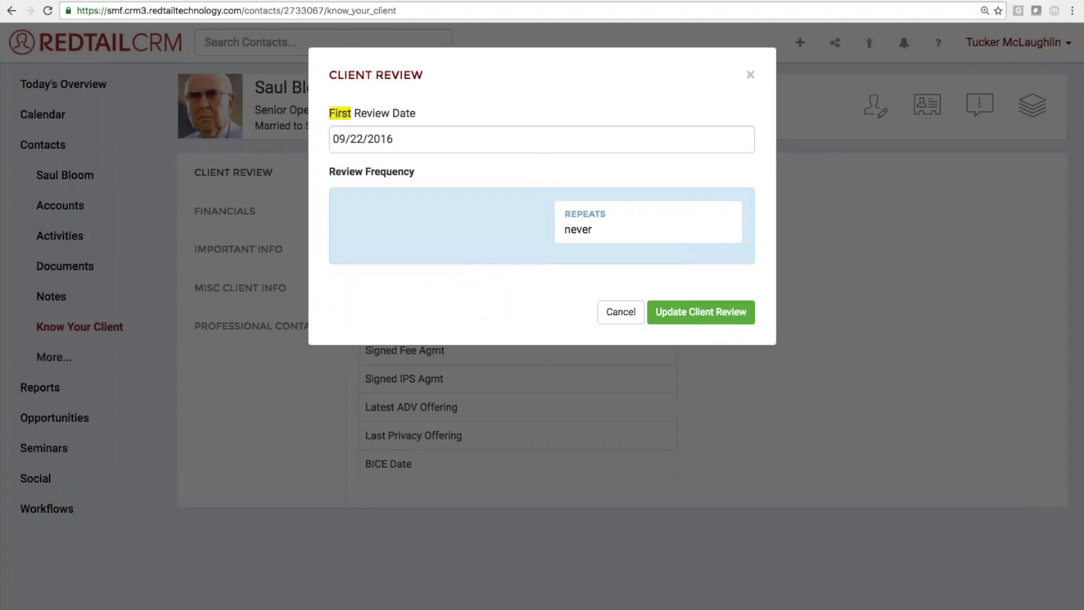
click(391, 141)
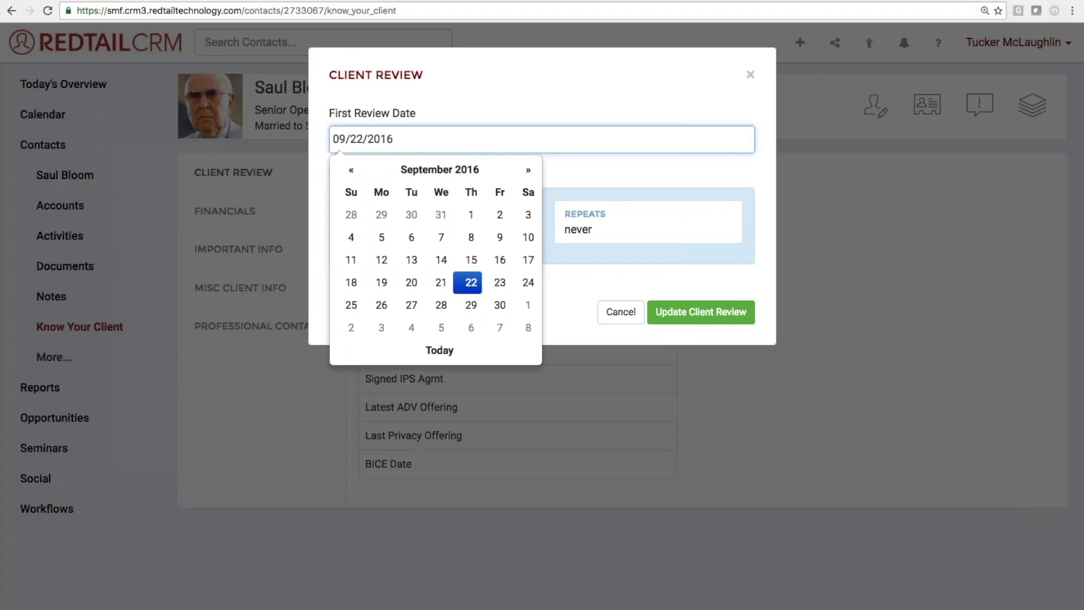
key(BackSpace)
text(5)
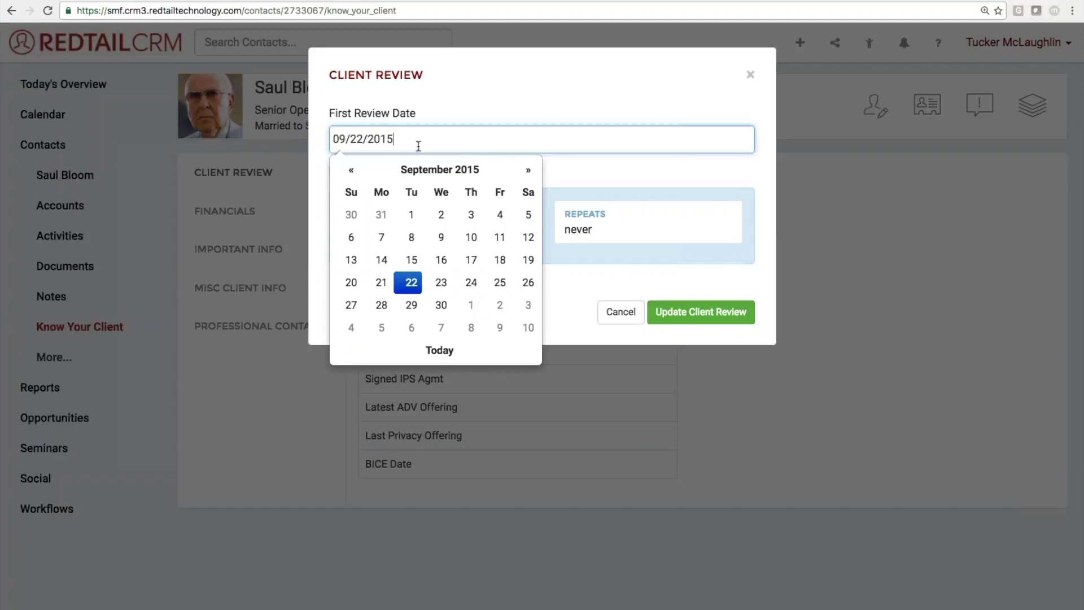
click(594, 98)
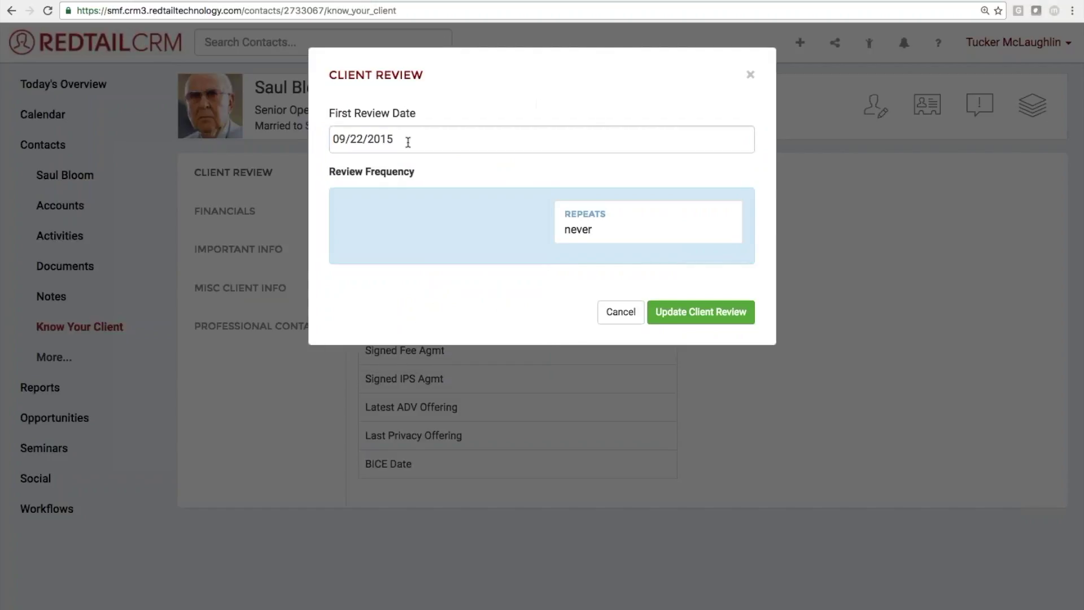
click(409, 138)
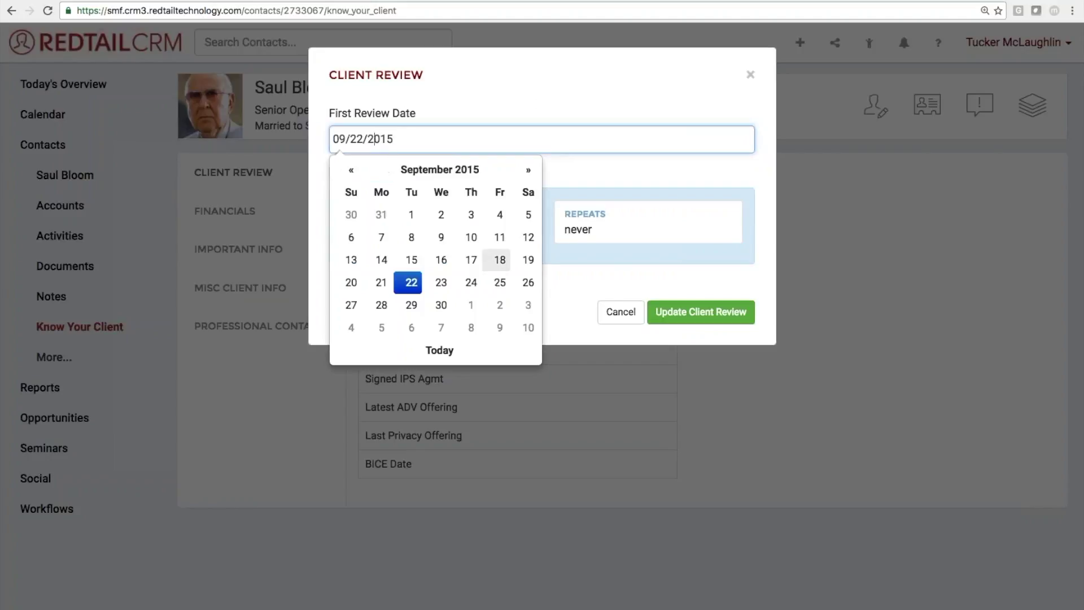
click(438, 305)
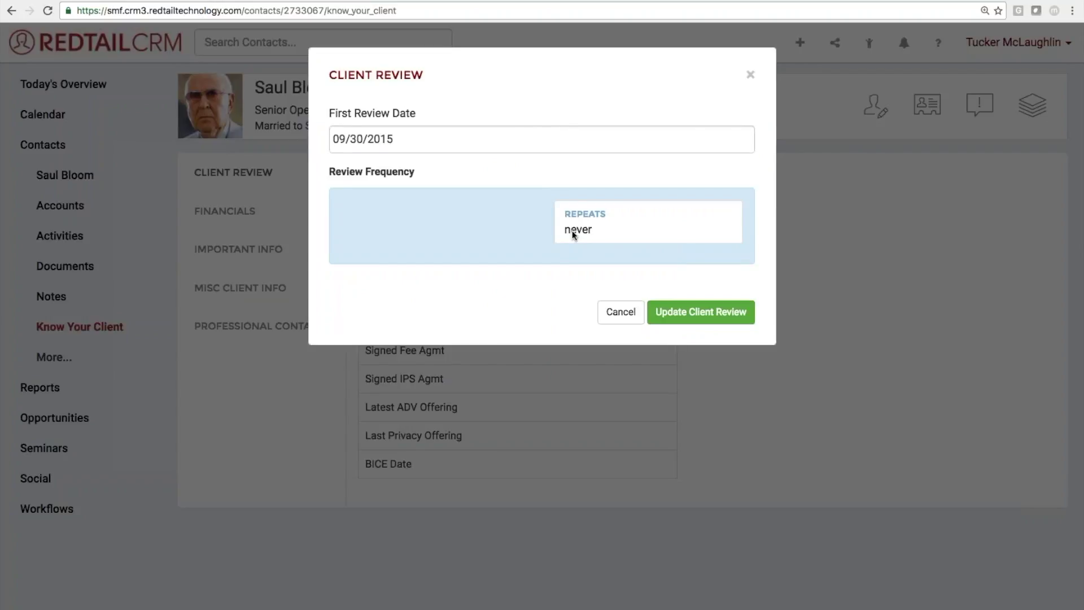
Step: Set the review frequency to repeat yearly, every 1 year, in September on the last Thursday, and save the client review
click(590, 285)
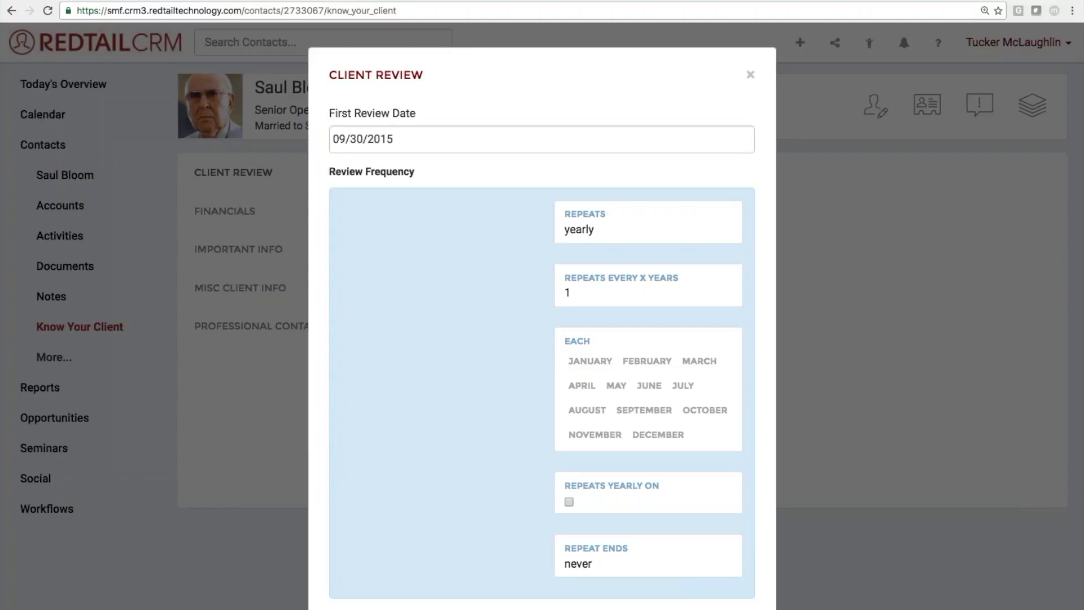
click(654, 413)
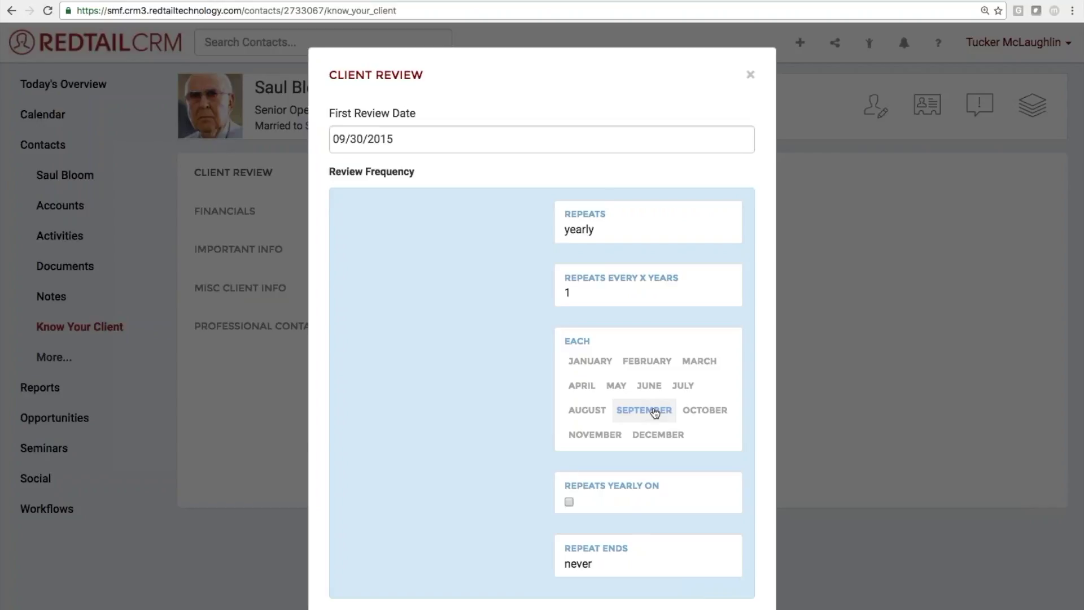
click(569, 502)
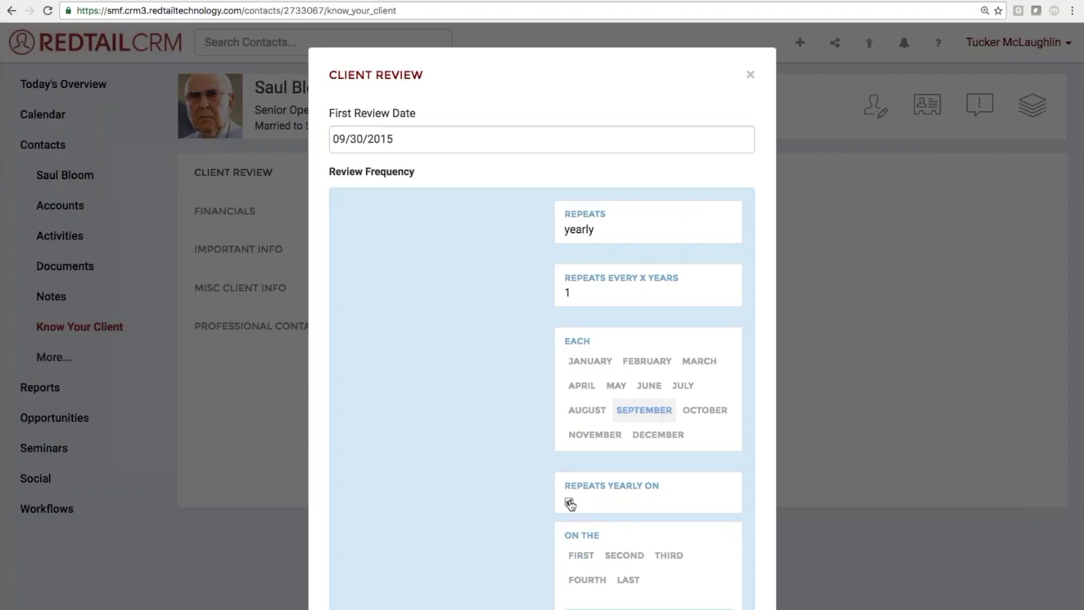
scroll(570, 505, down, 3)
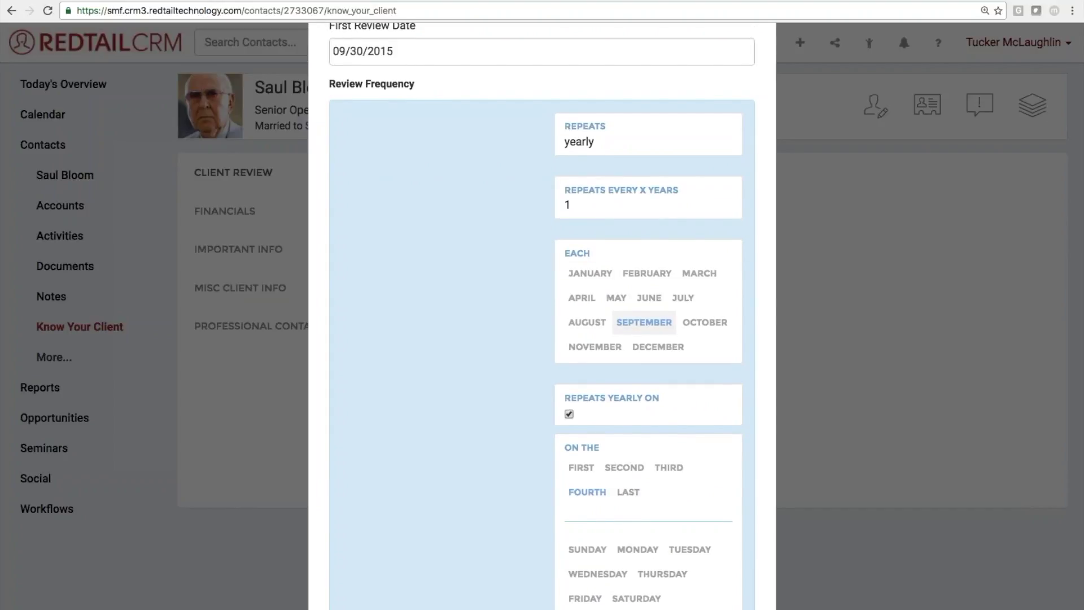
scroll(587, 492, down, 4)
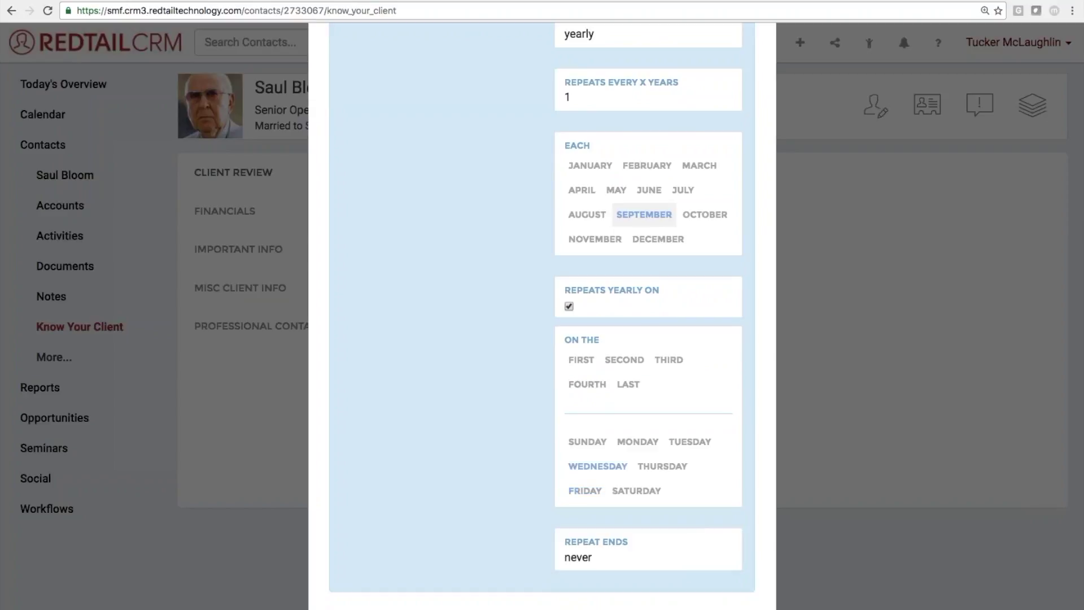
click(620, 397)
click(652, 462)
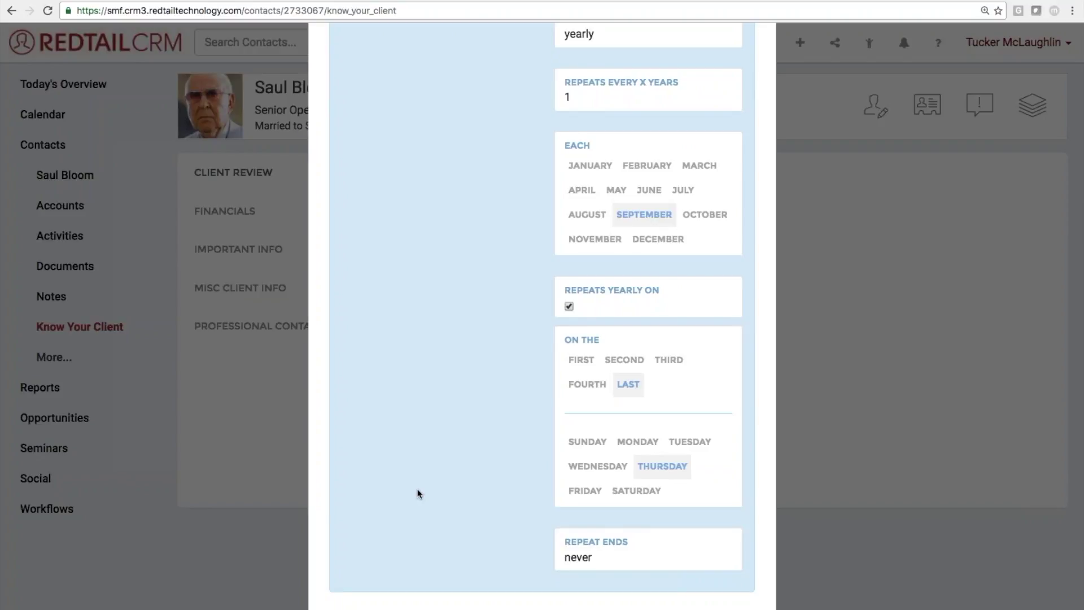
scroll(418, 494, down, 2)
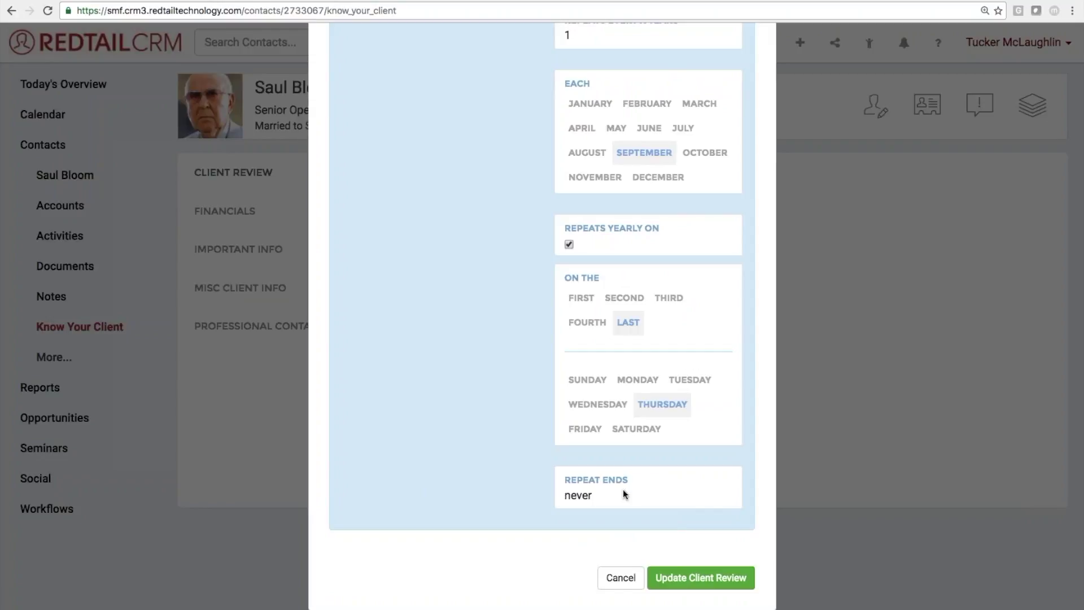
click(737, 581)
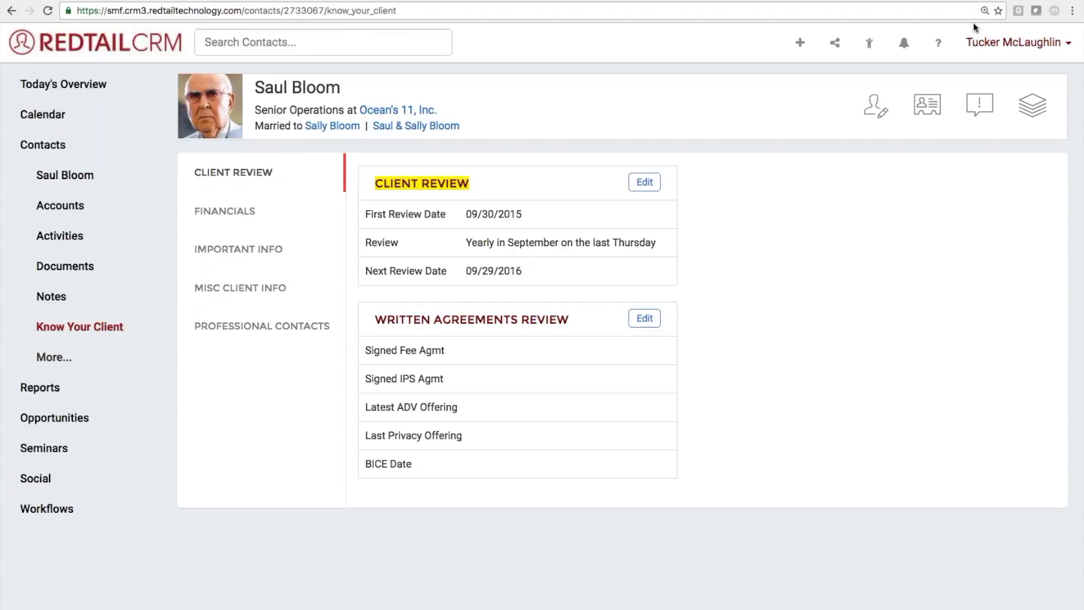
Step: Go to the account management area and open Manage Database Lists
click(1013, 42)
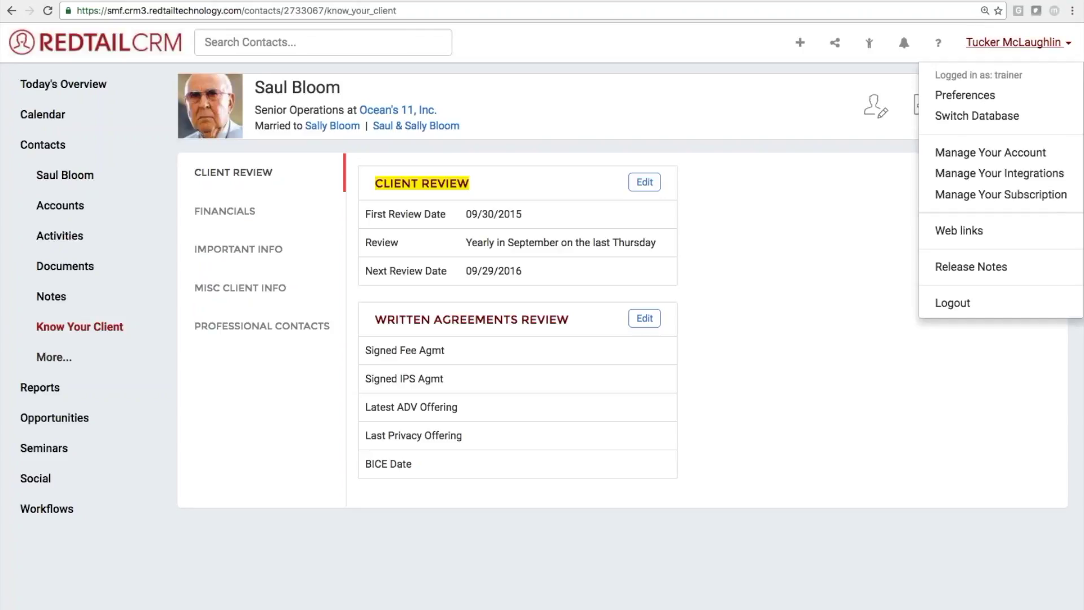
click(964, 156)
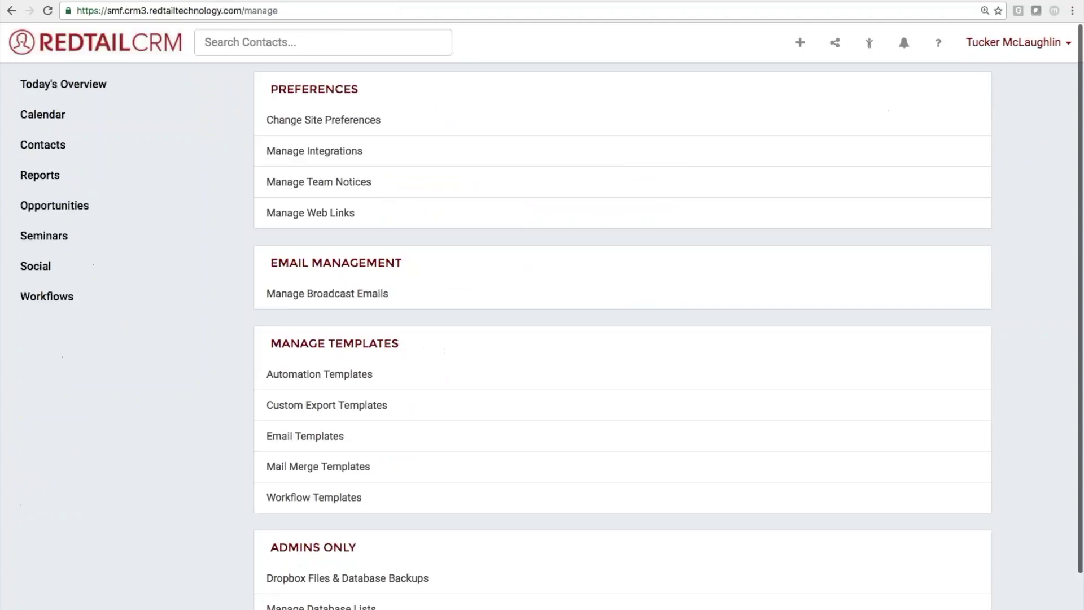
scroll(418, 537, down, 2)
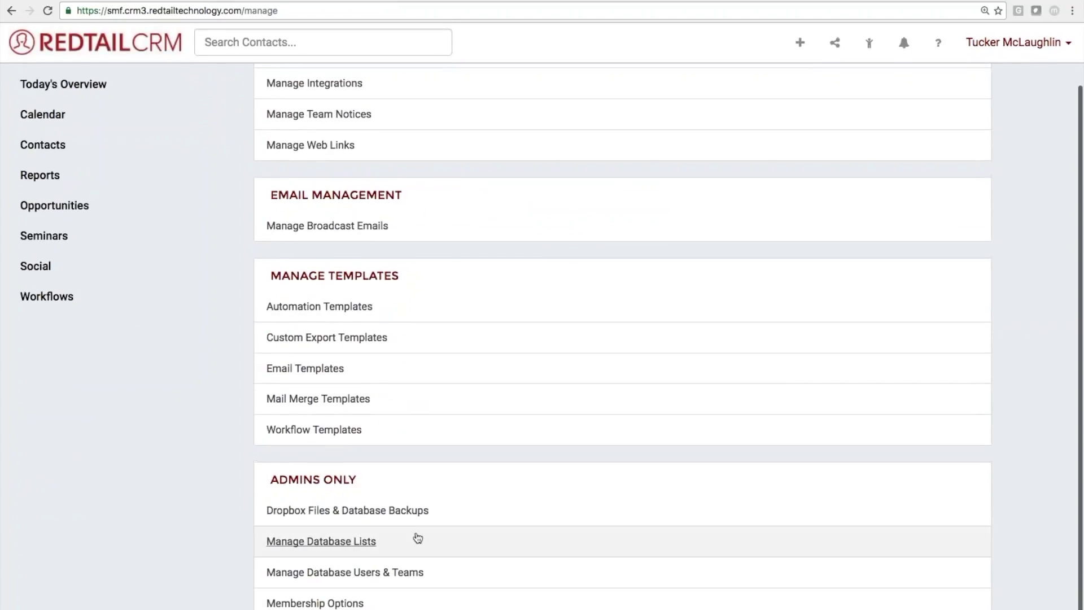
click(375, 541)
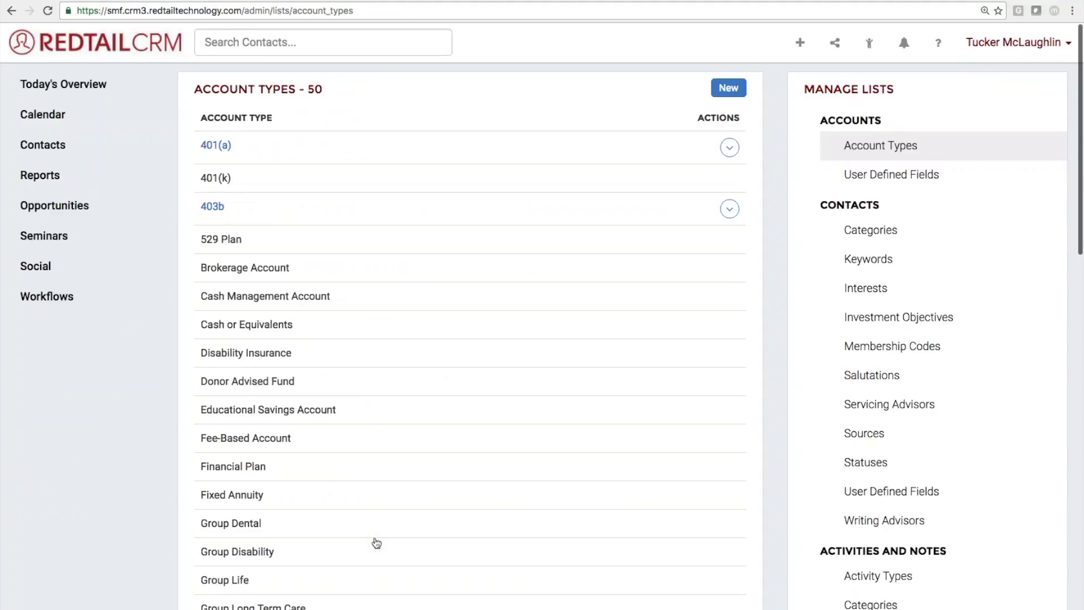
Step: View the Activity Types list, highlight the Client Review entry, and view the Categories list for activities and notes
scroll(809, 507, down, 2)
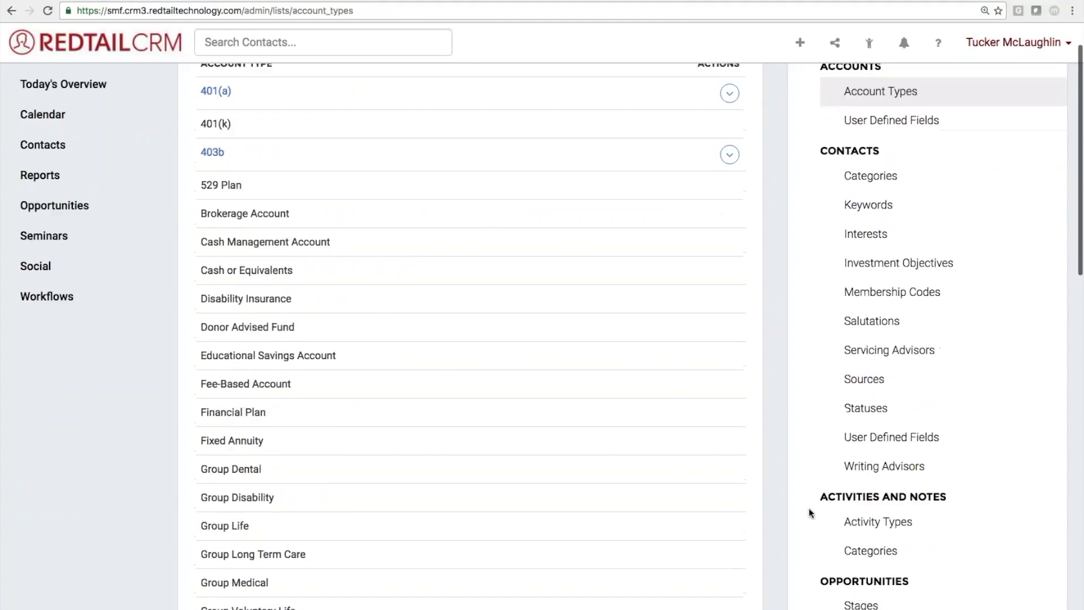
click(861, 514)
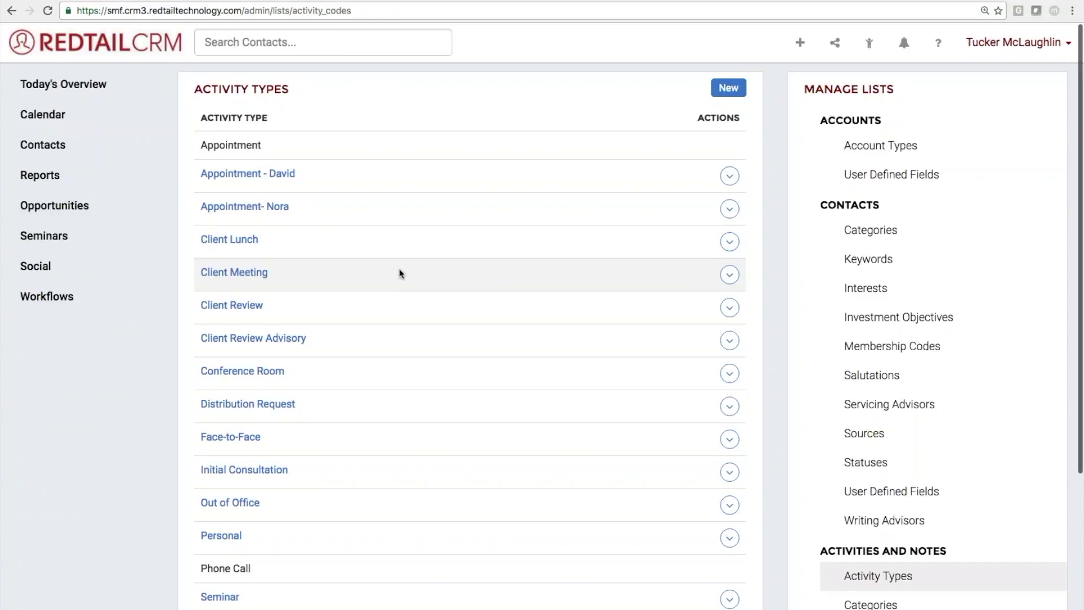
drag(285, 307, 199, 305)
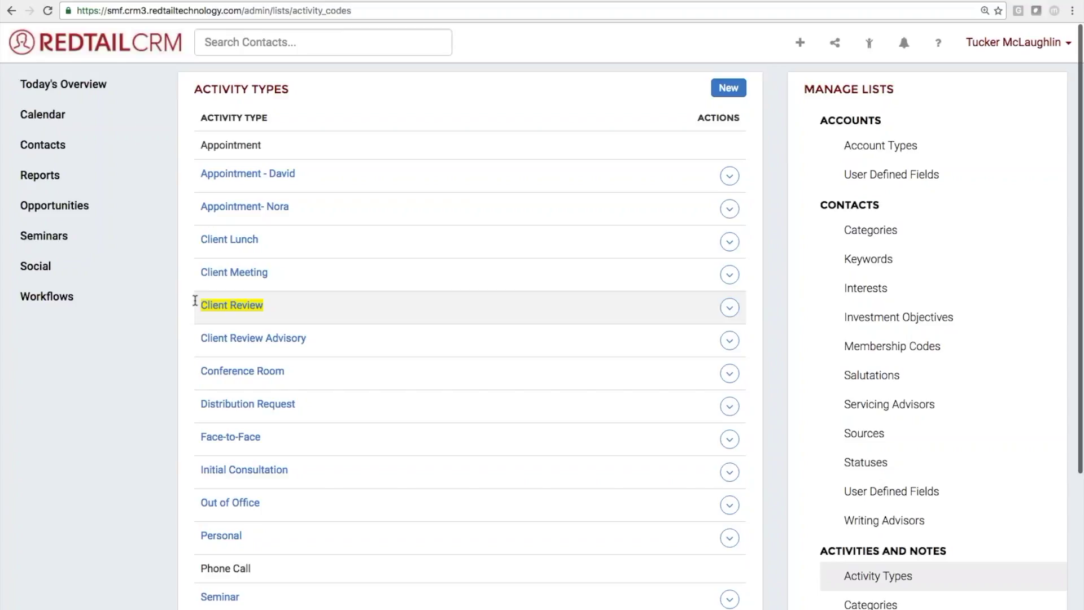
click(870, 604)
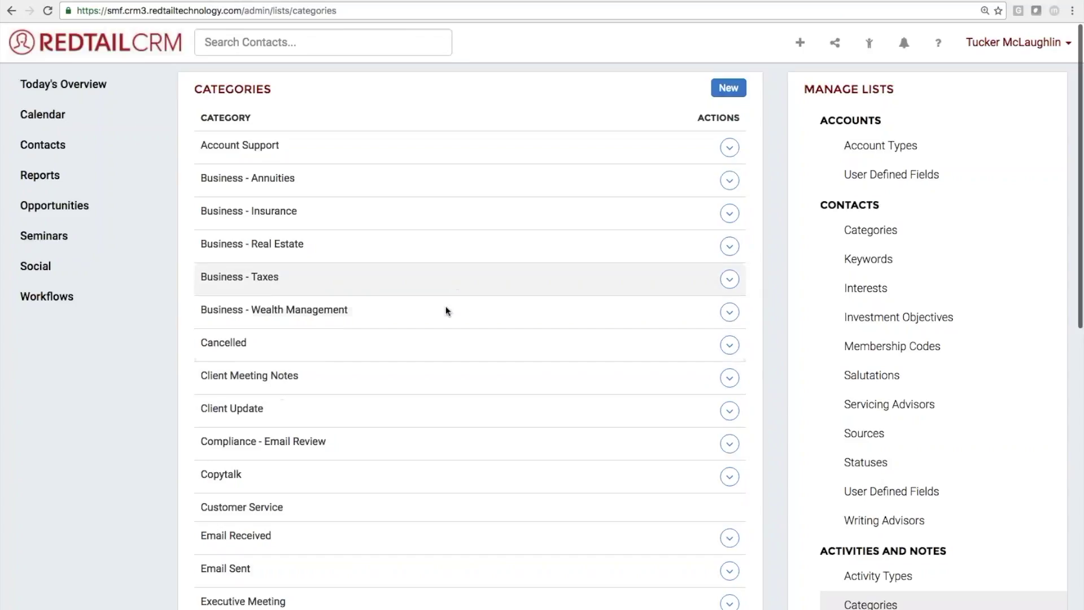
scroll(876, 429, down, 1)
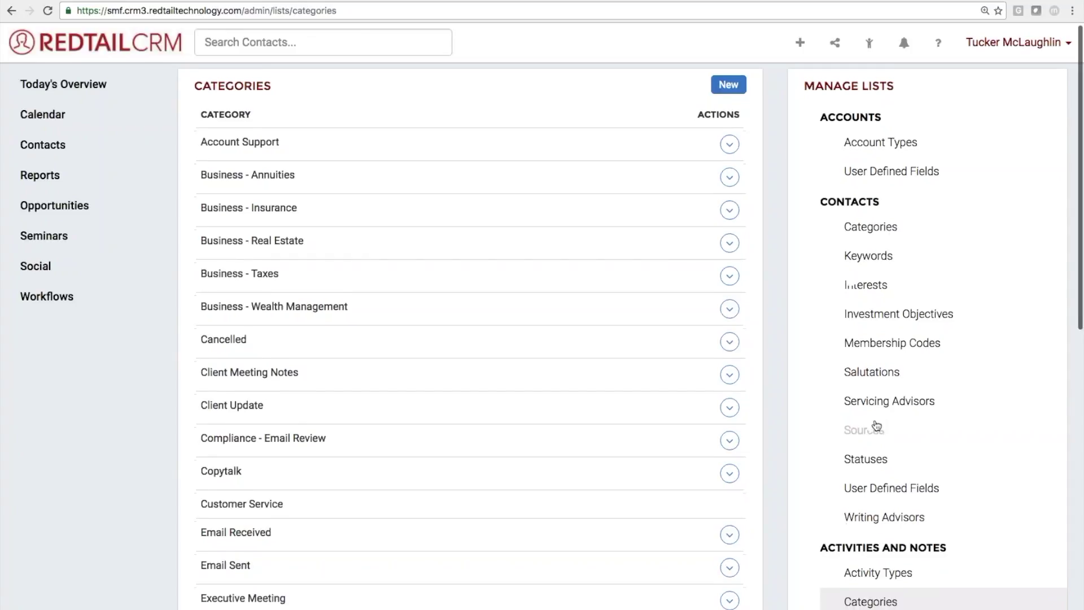
Step: Open the contact User Defined Fields list and highlight the Cookie Preference and Drink Preference fields
click(899, 470)
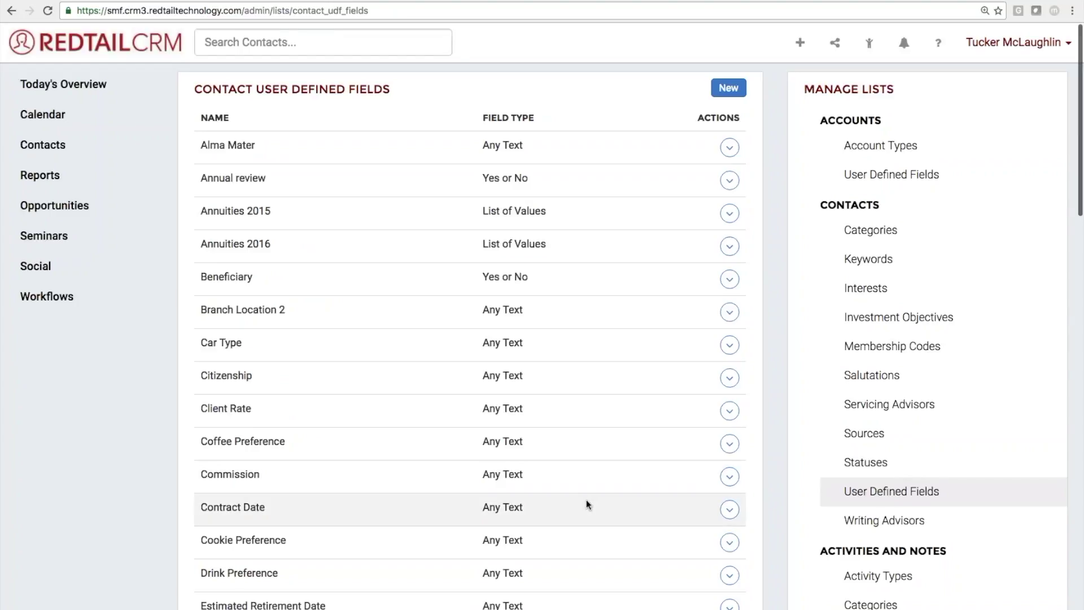
scroll(587, 502, down, 2)
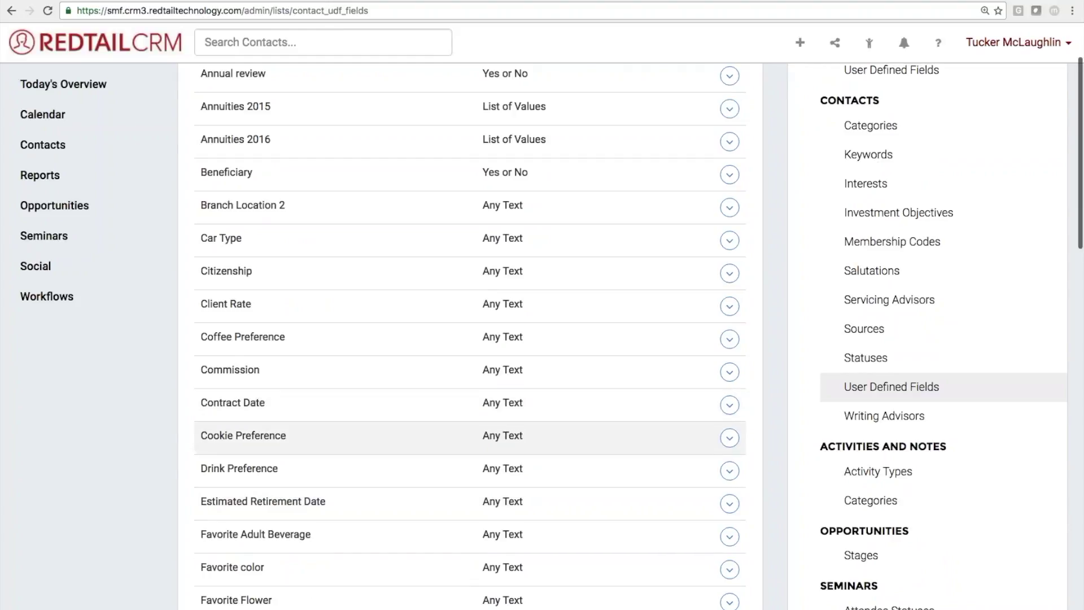
drag(287, 435, 198, 435)
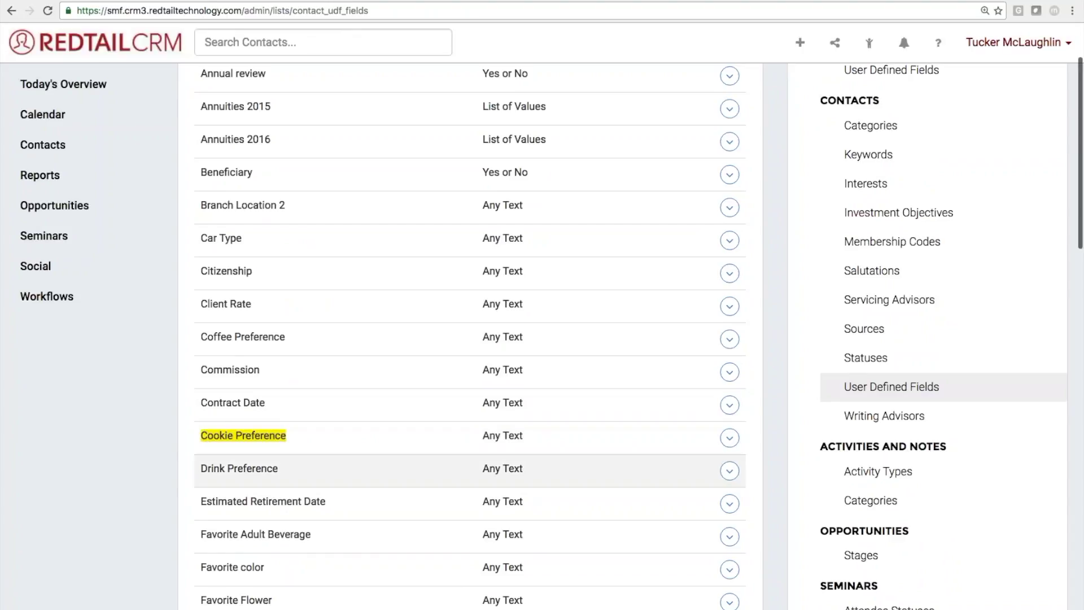
scroll(368, 595, down, 3)
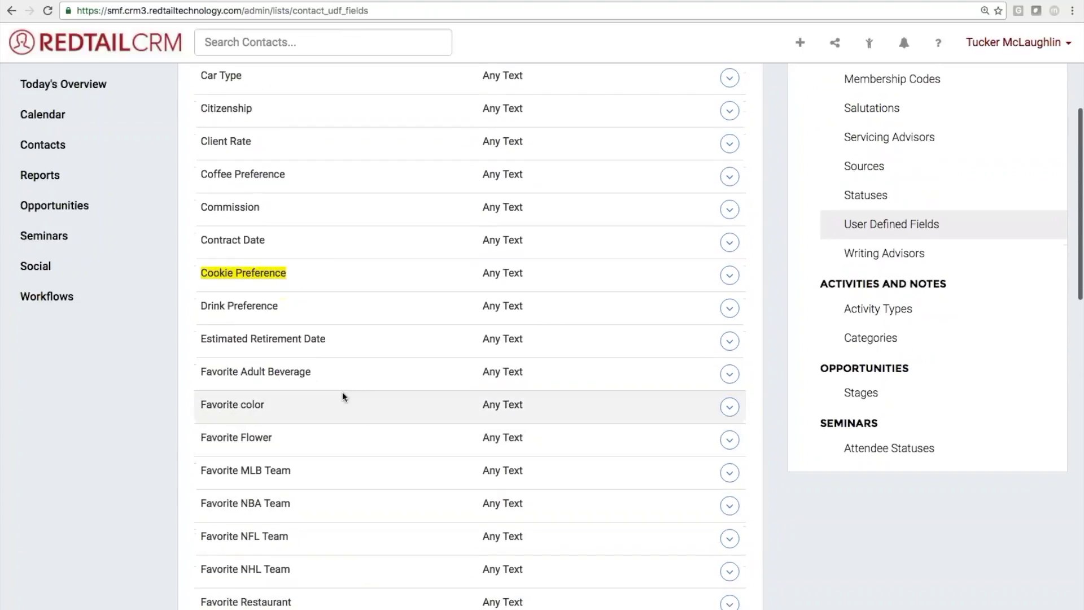
scroll(342, 393, down, 1)
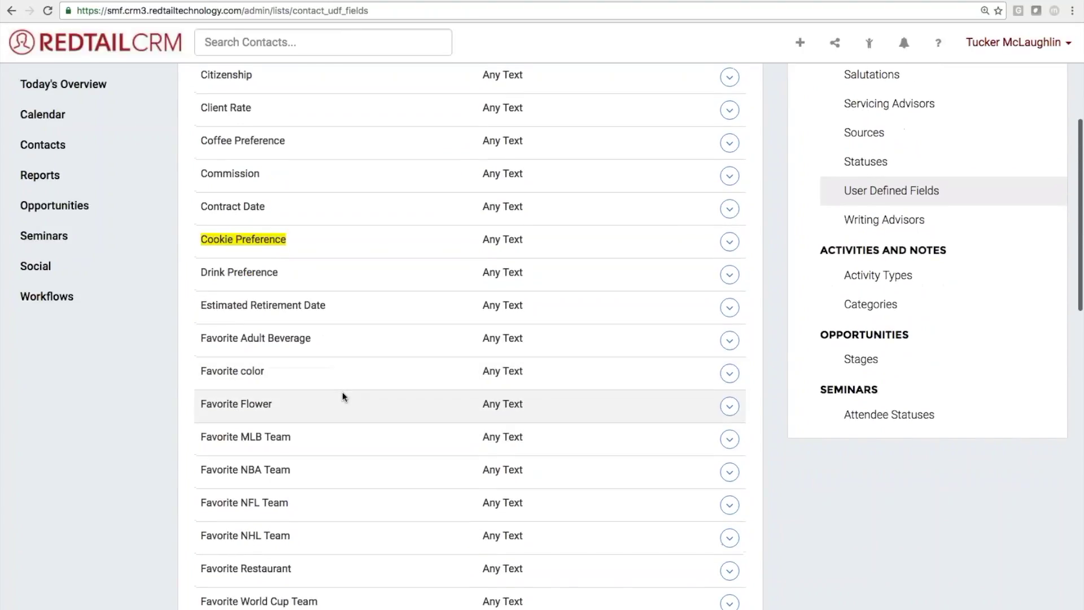
double_click(258, 272)
triple_click(258, 273)
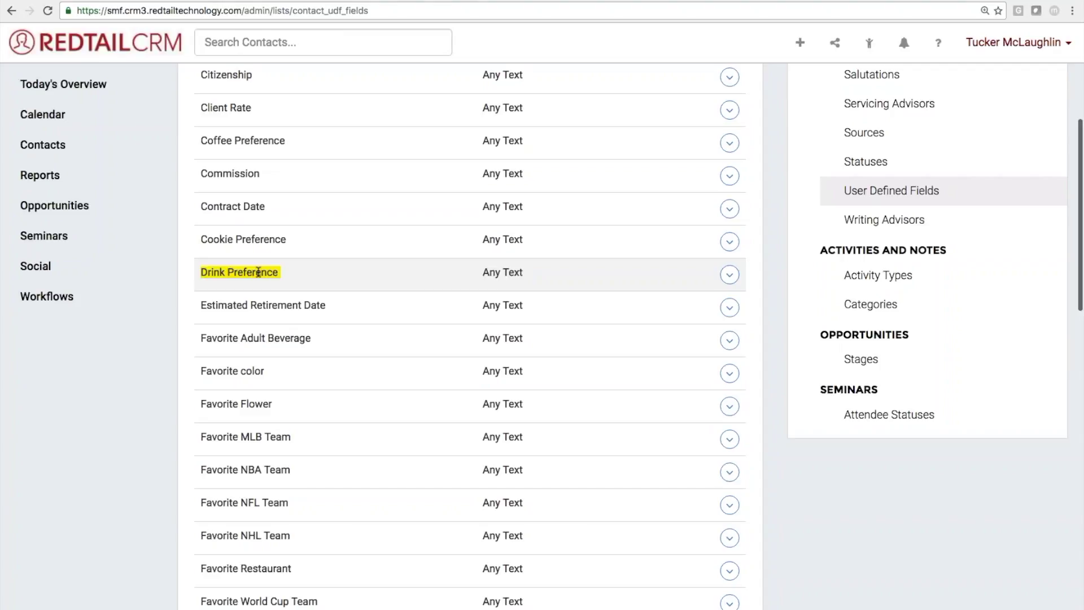
Step: Open the reminders from Today's Overview and filter them to show only Client Review reminders
click(57, 80)
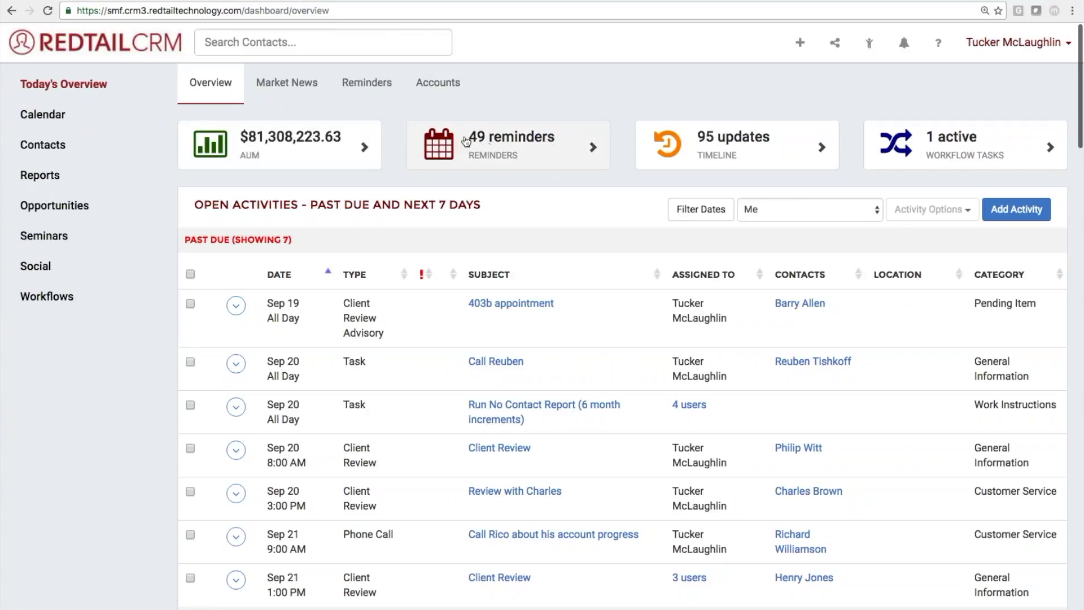
click(509, 144)
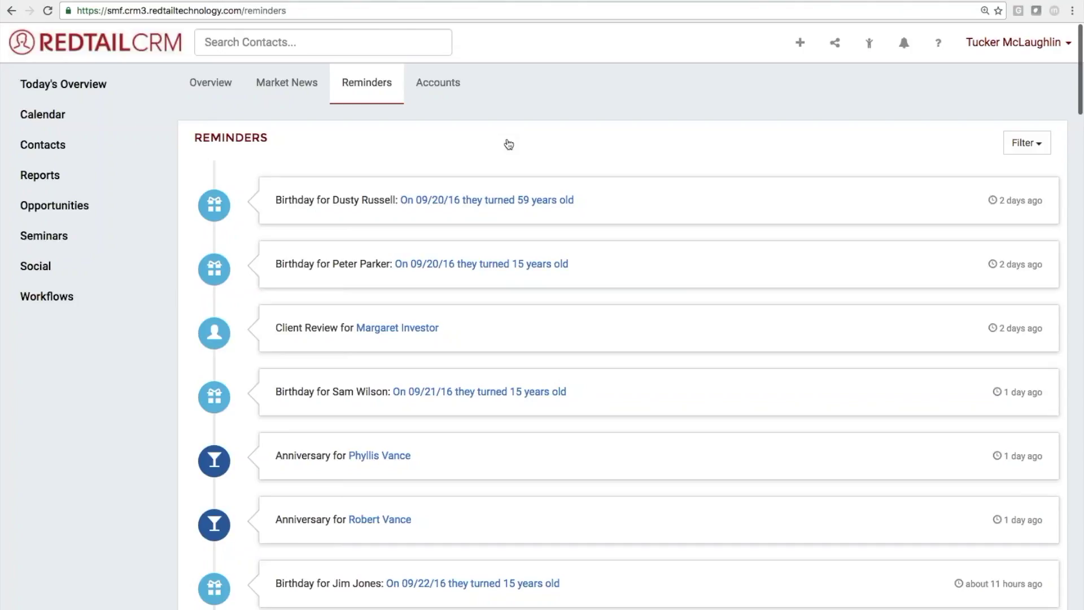
click(1012, 144)
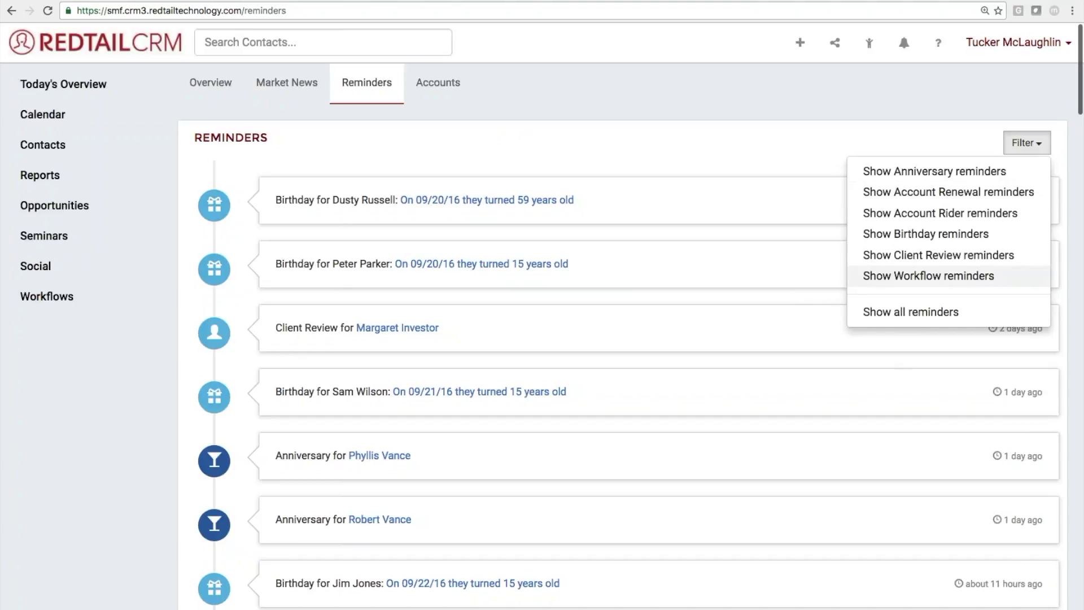
click(881, 257)
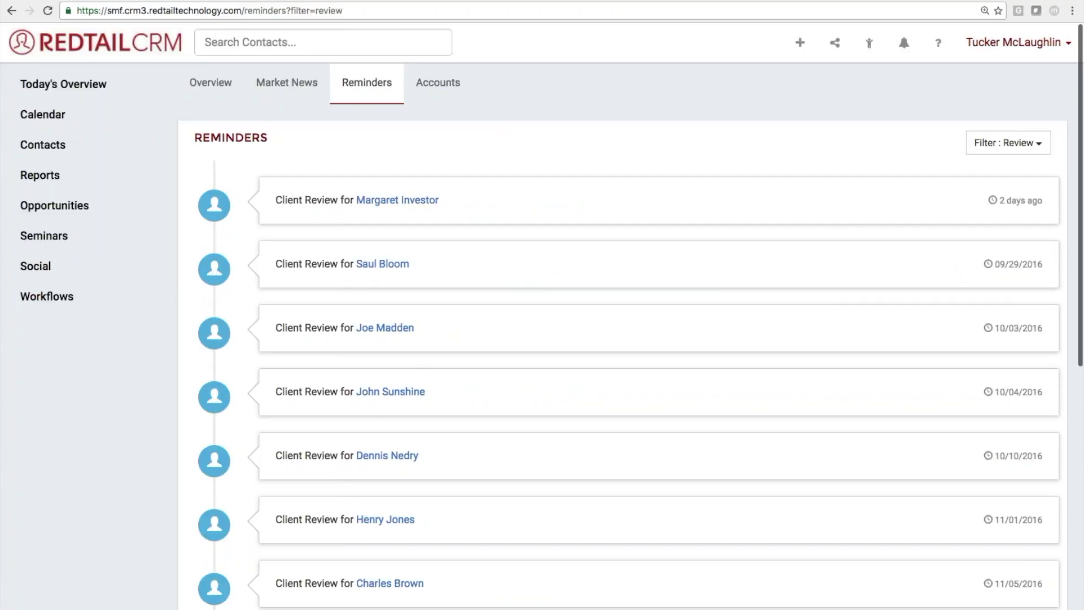
Step: Open the user preferences, examine the options down to the Reminders section, and return to the reminders list
click(1010, 43)
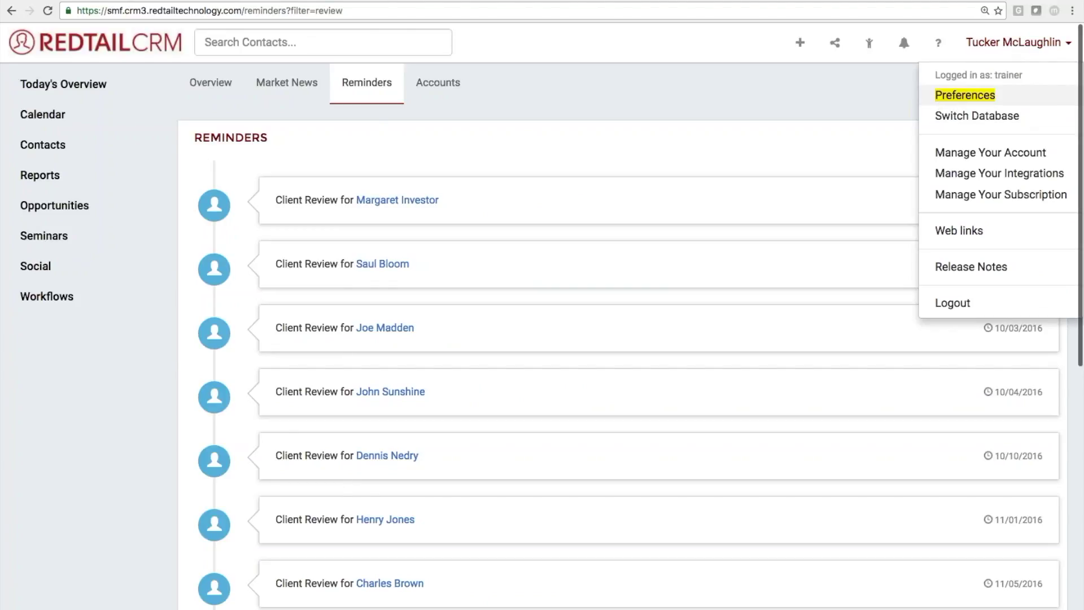
click(965, 95)
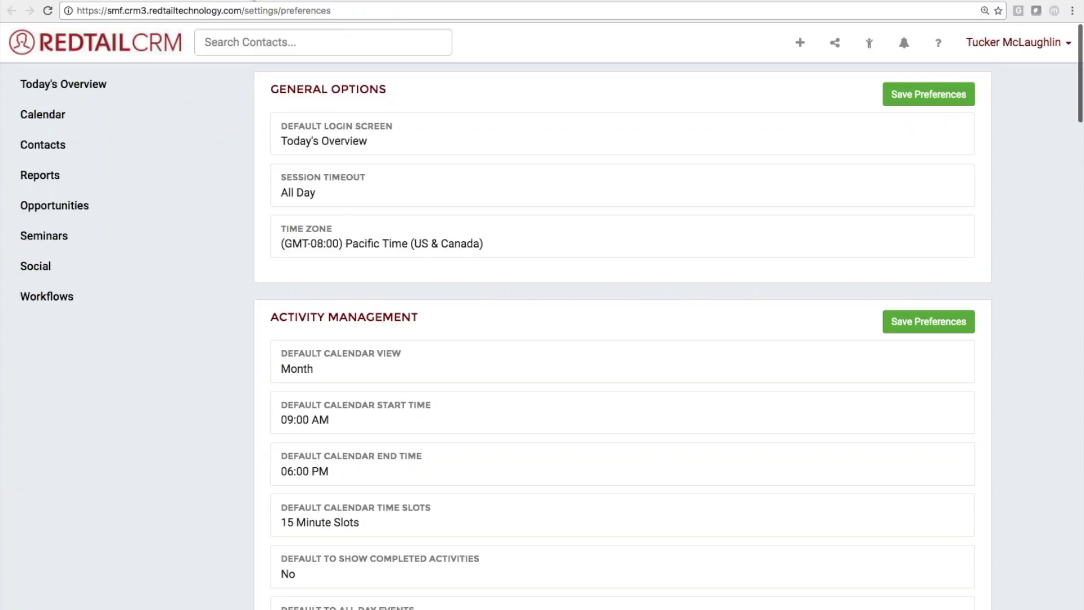
scroll(414, 305, down, 10)
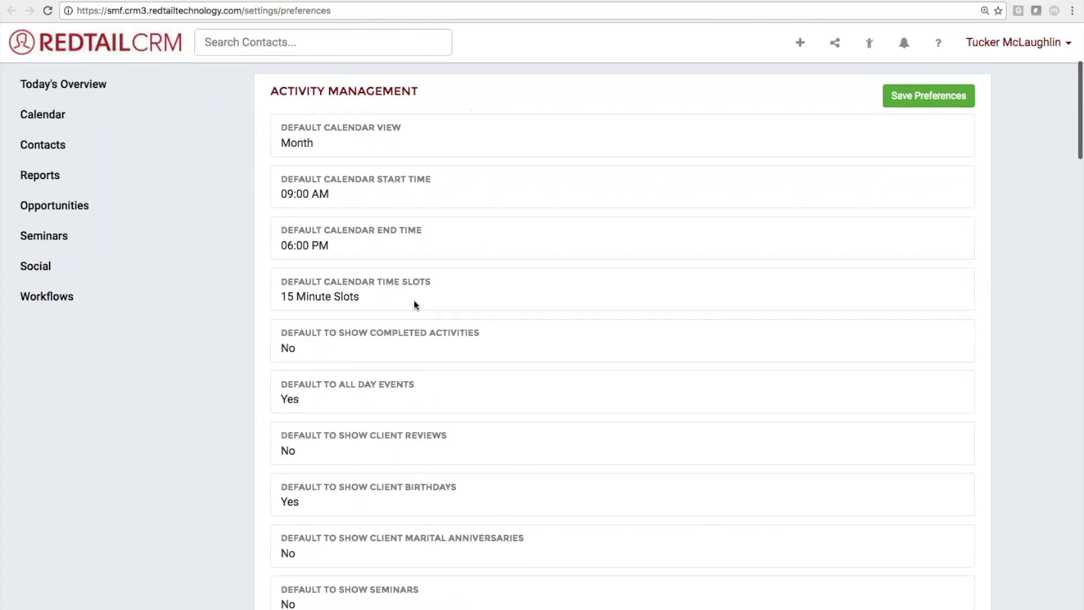
scroll(418, 292, down, 18)
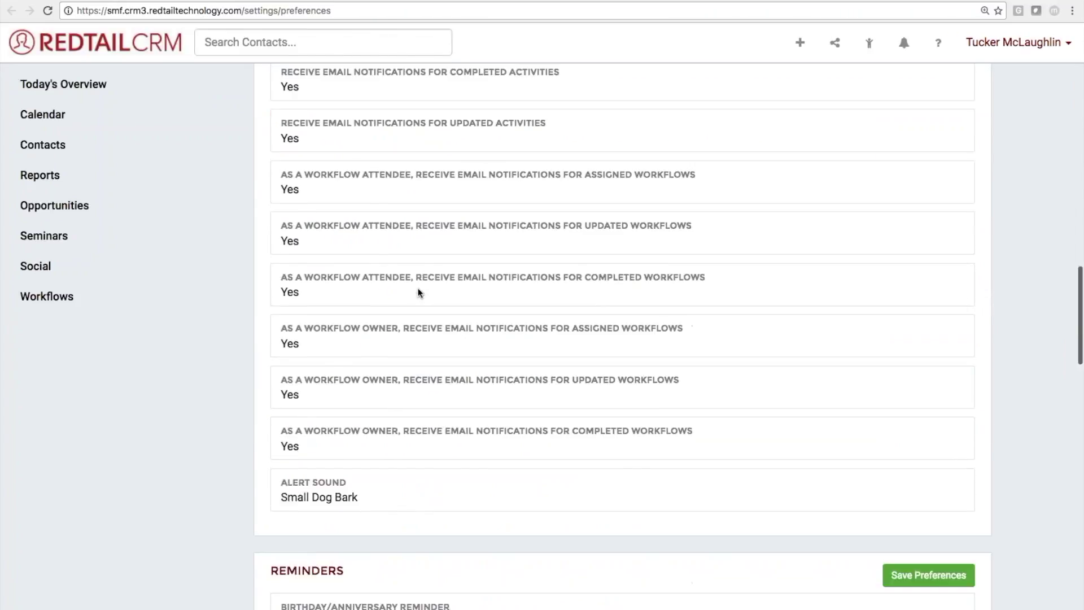
scroll(418, 291, down, 1)
drag(345, 242, 269, 242)
drag(405, 402, 267, 398)
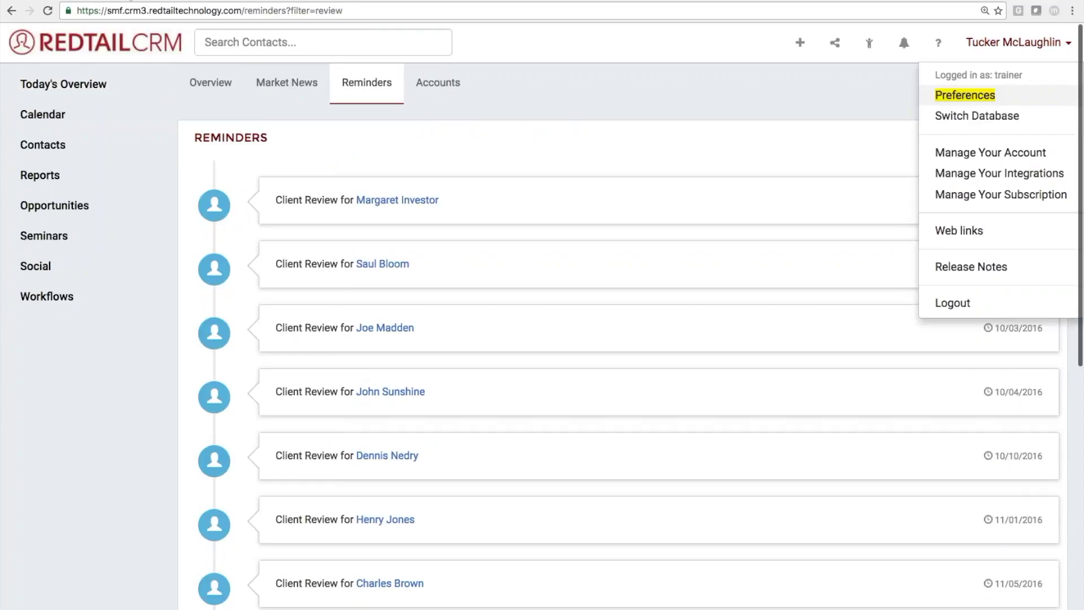
click(410, 147)
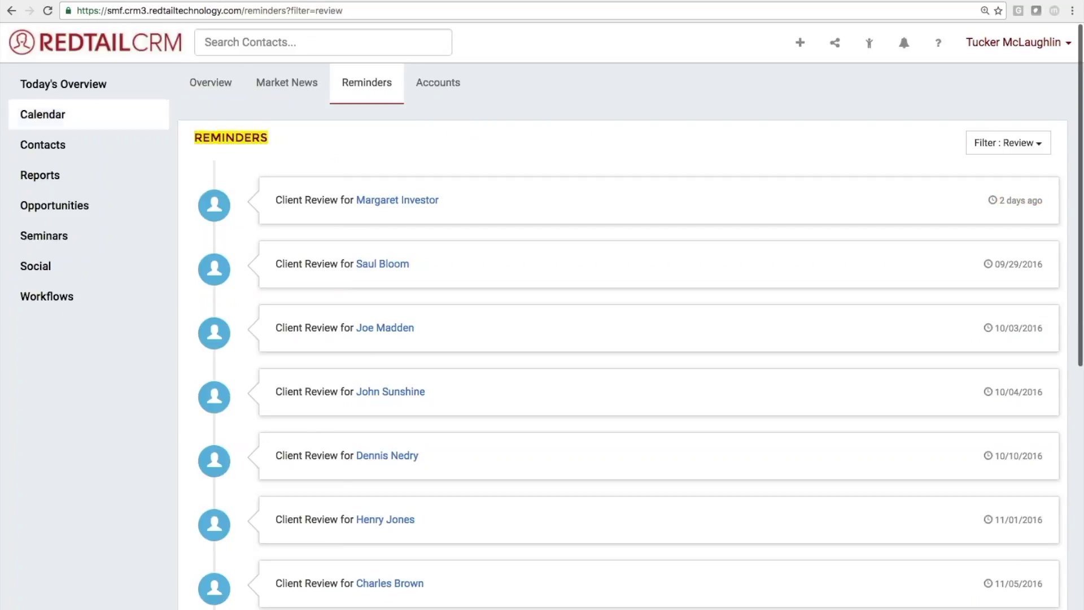
Step: Open the calendar and deselect the two chosen users so that it shows all users
click(42, 116)
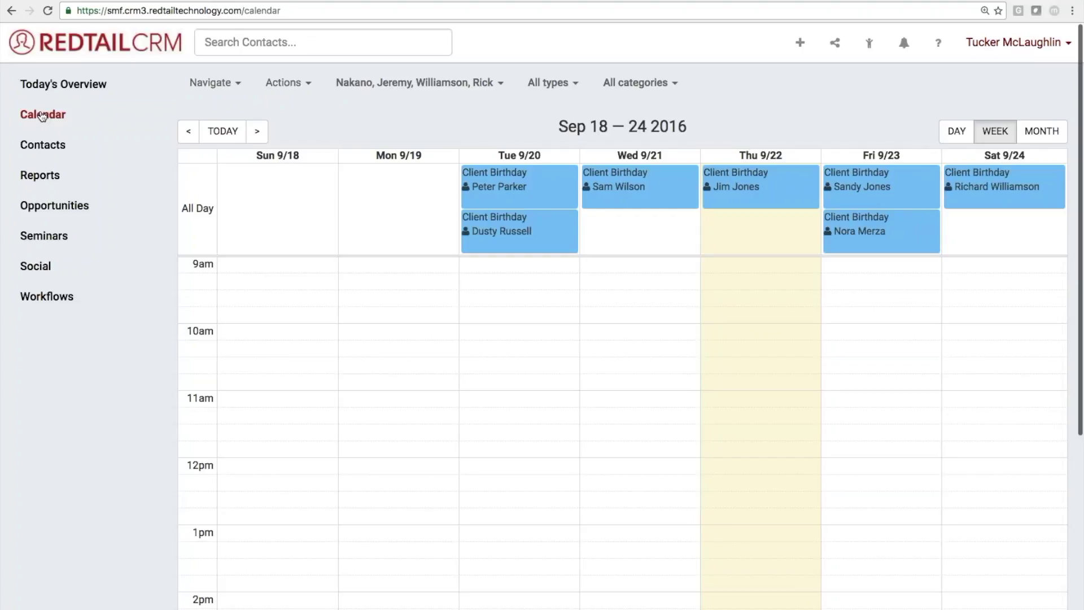
click(404, 84)
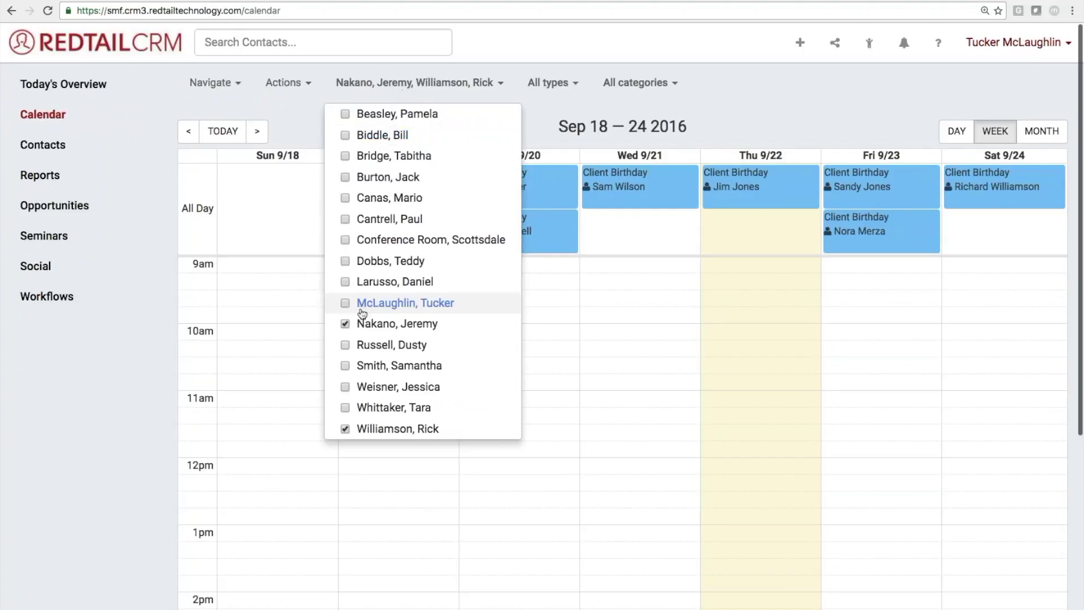
click(349, 323)
click(347, 428)
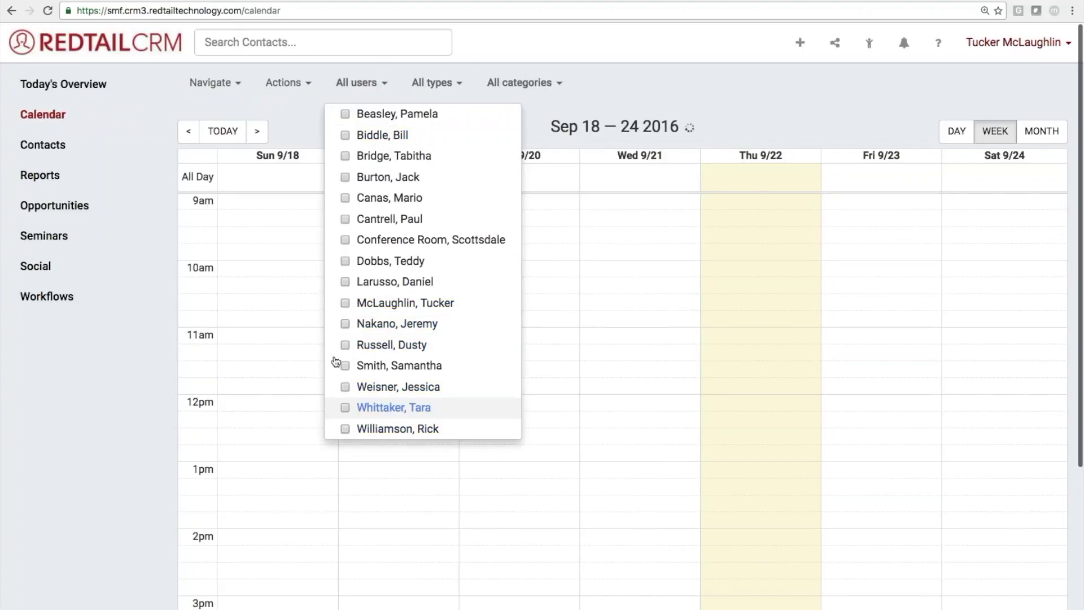
click(279, 126)
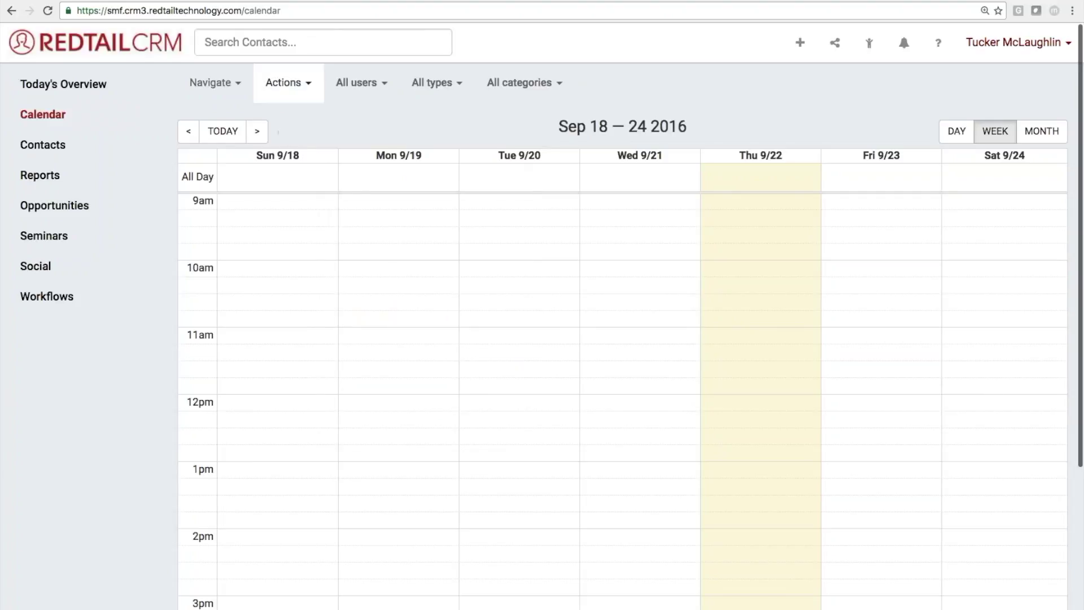
Step: Show client reviews on the calendar and open the contact record from the Tuesday 9/20 client review
click(301, 81)
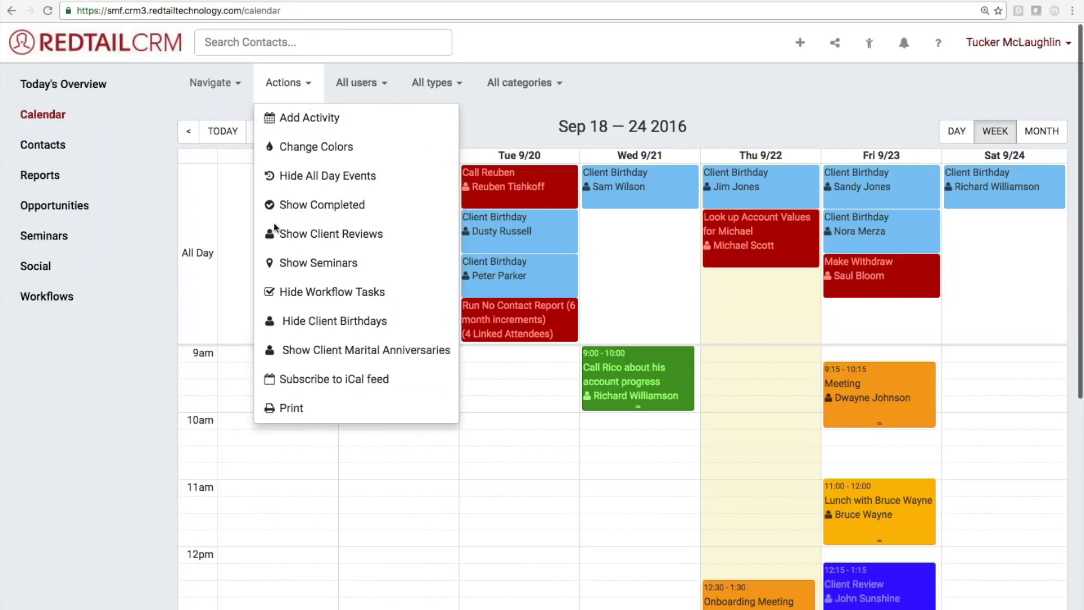
click(307, 235)
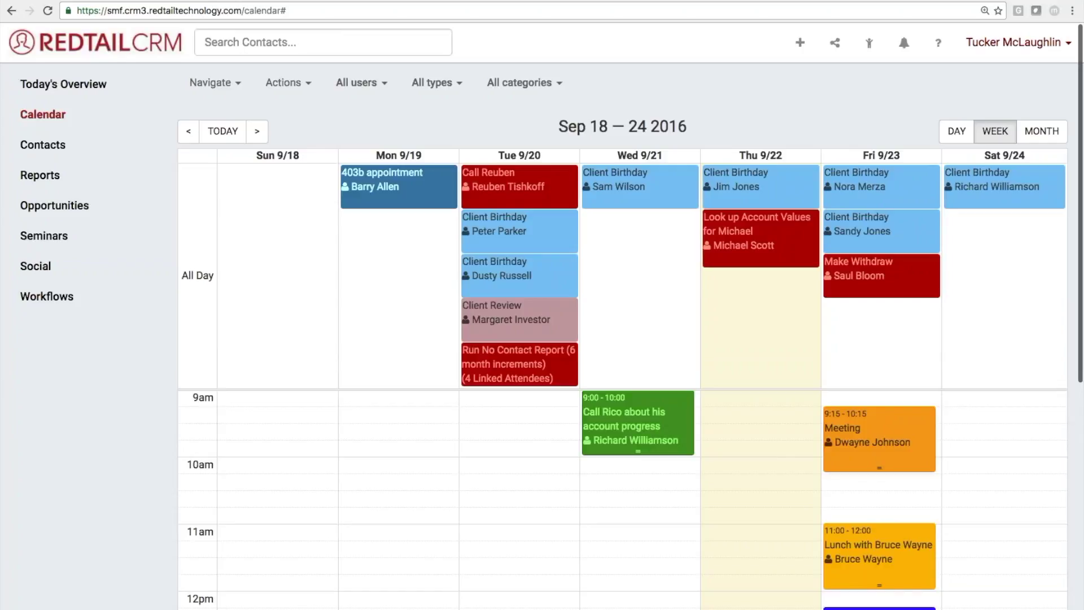
click(532, 318)
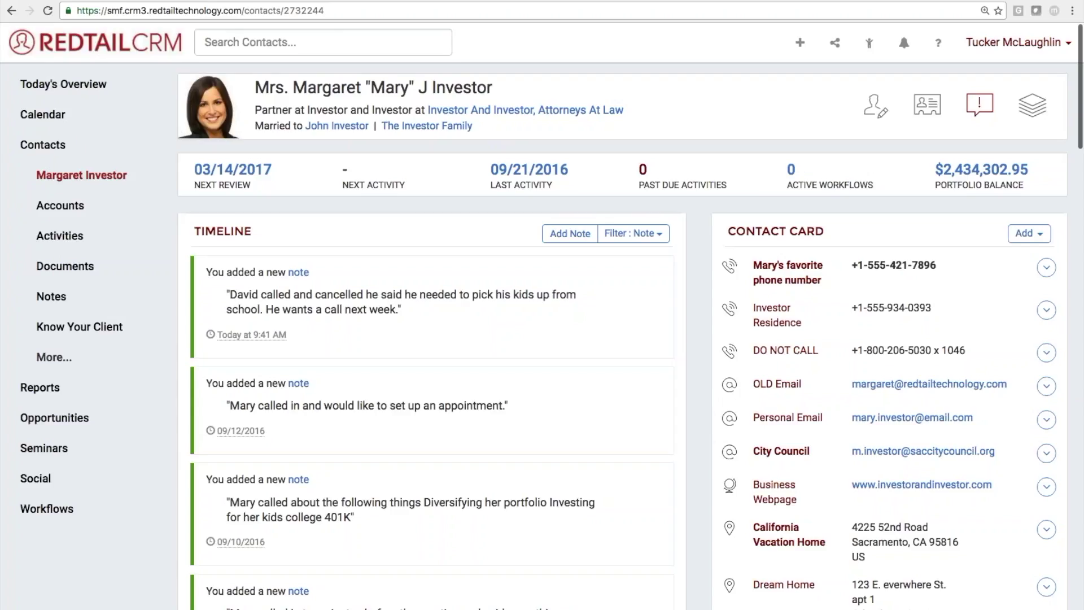
Step: Start a new activity for the contact and set its start date to 09/28/2016
click(800, 48)
click(396, 123)
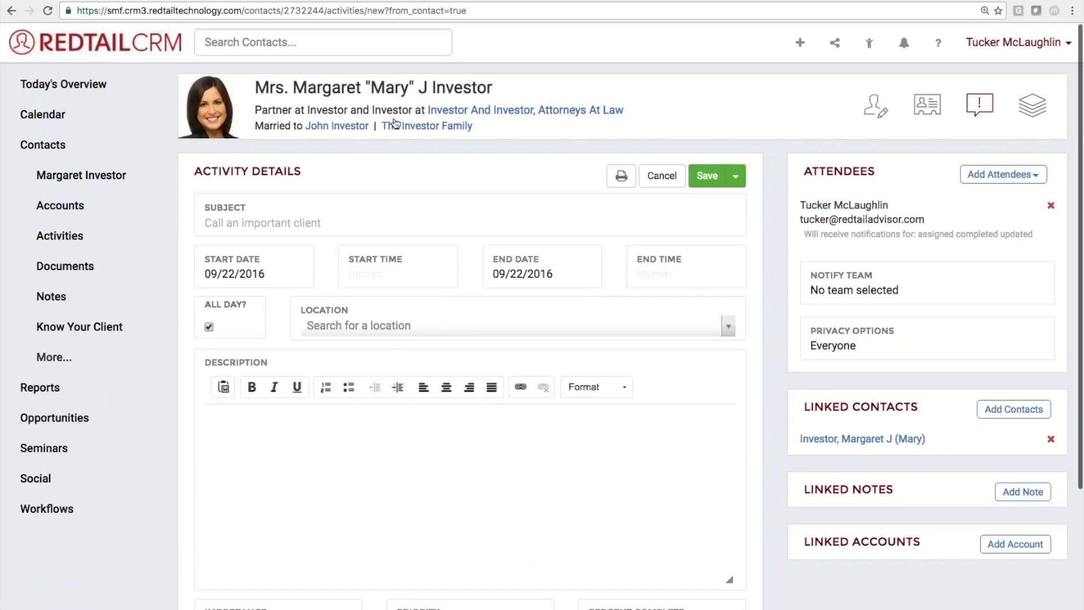
click(254, 265)
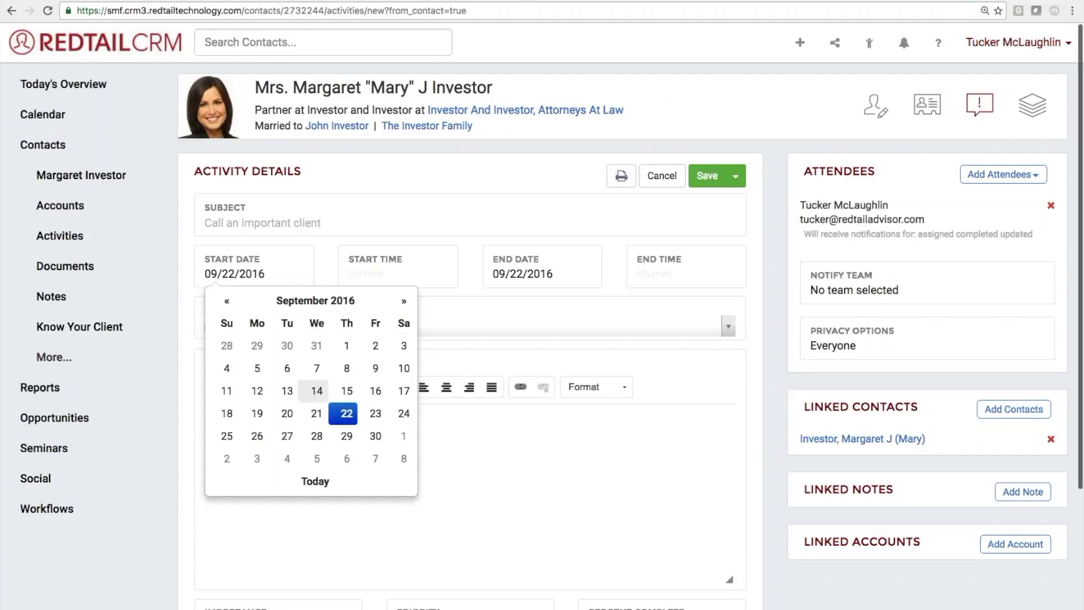
click(317, 437)
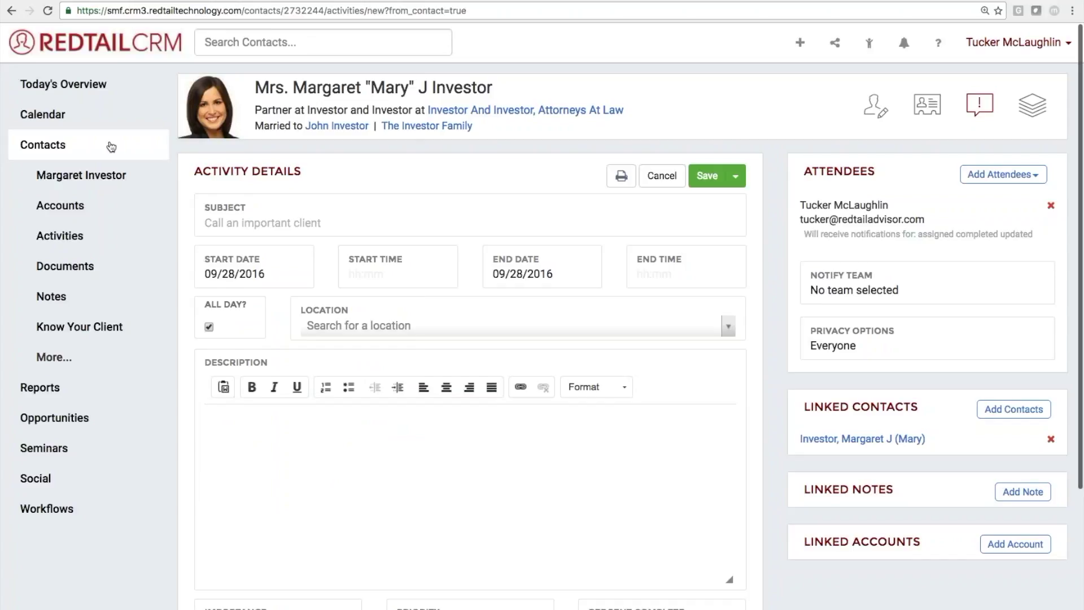
Step: Go to the reports area and open the Client Reviews report from the Reminder Reports
click(45, 391)
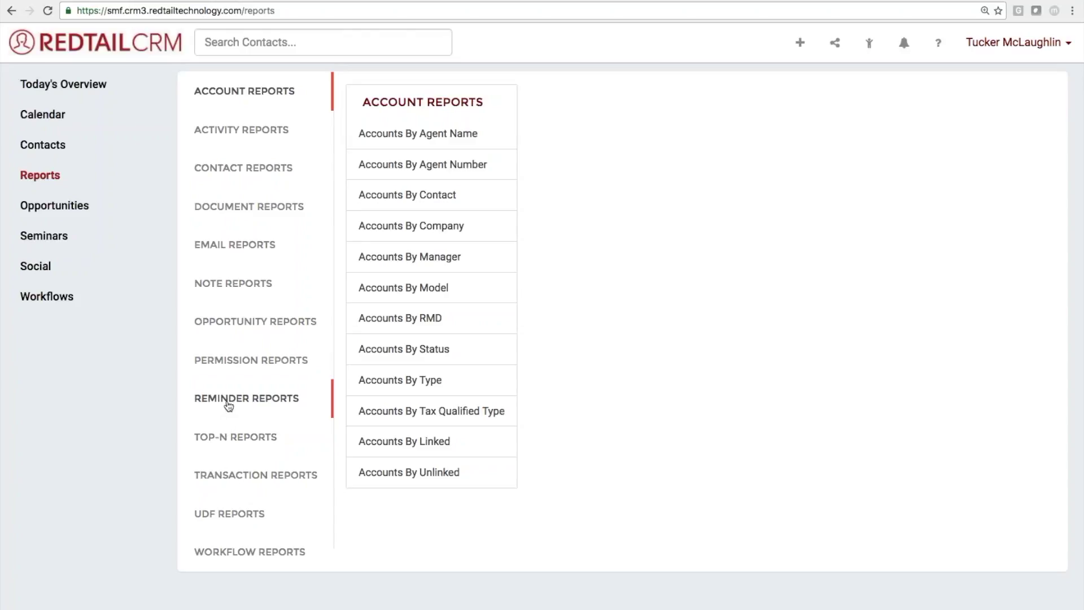
click(37, 178)
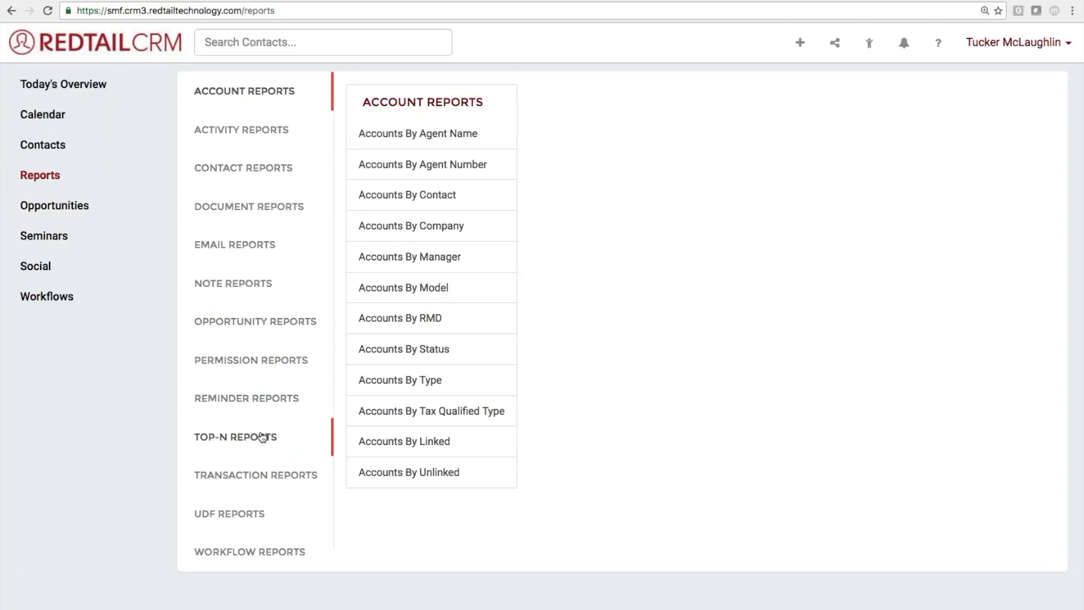
click(249, 401)
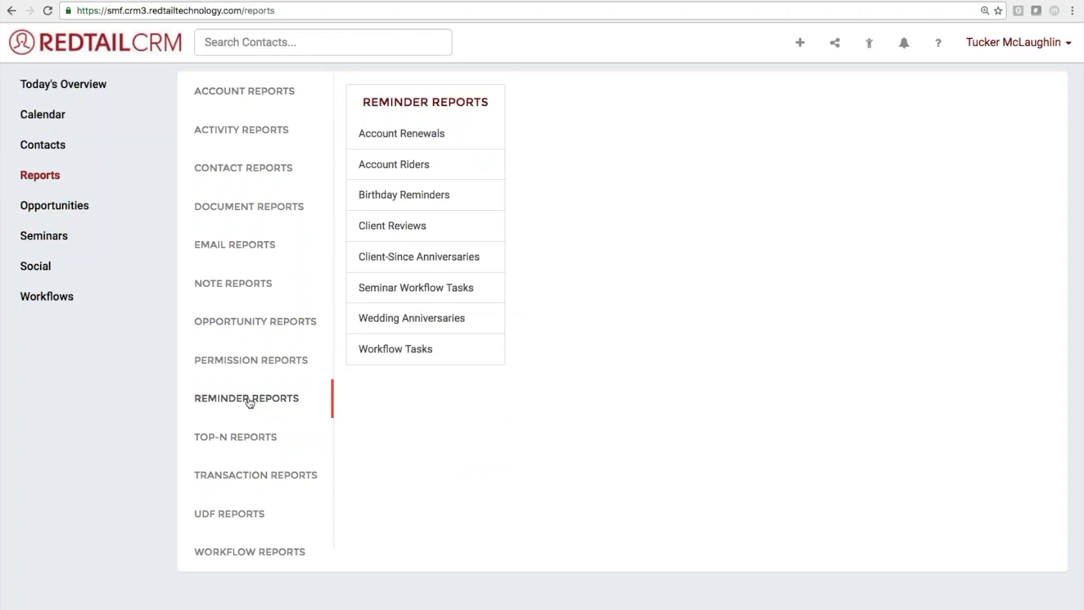
click(397, 228)
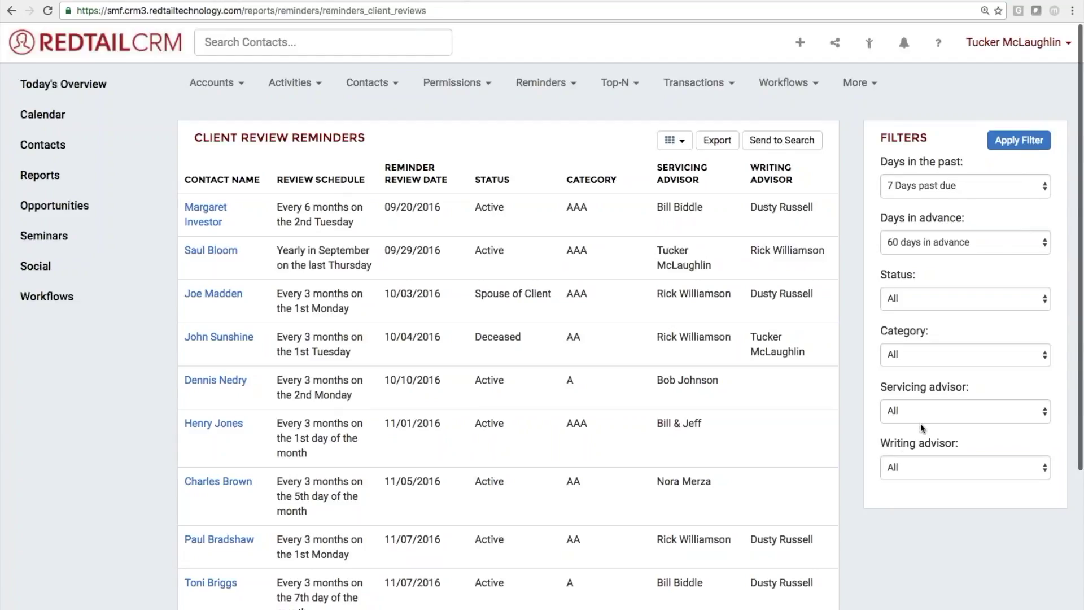
Step: Filter the client review reminders by the servicing advisor whose first name starts with N
click(938, 418)
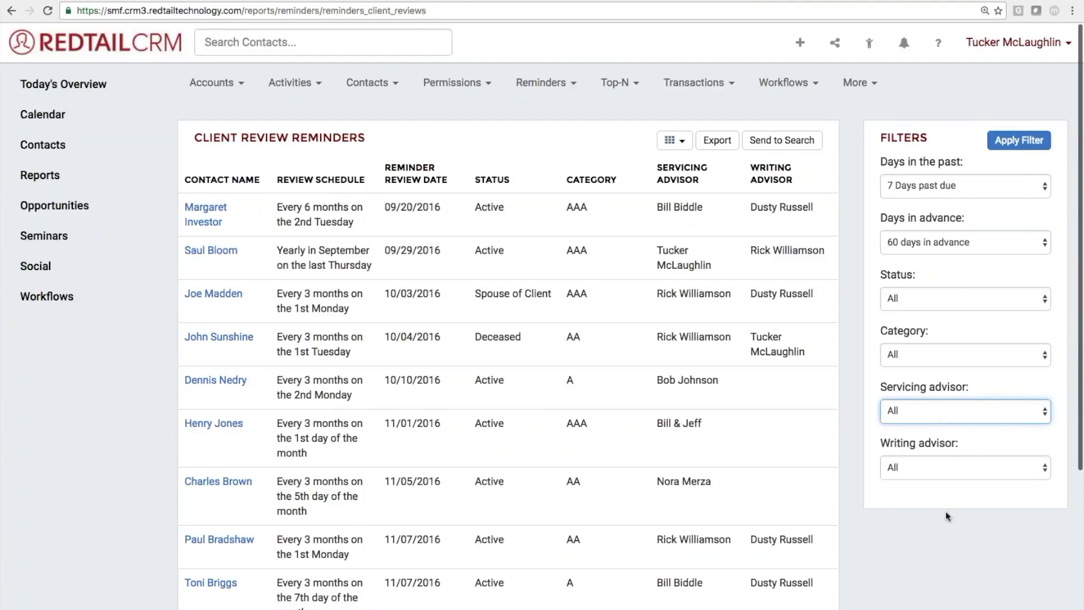
key(n)
click(1019, 145)
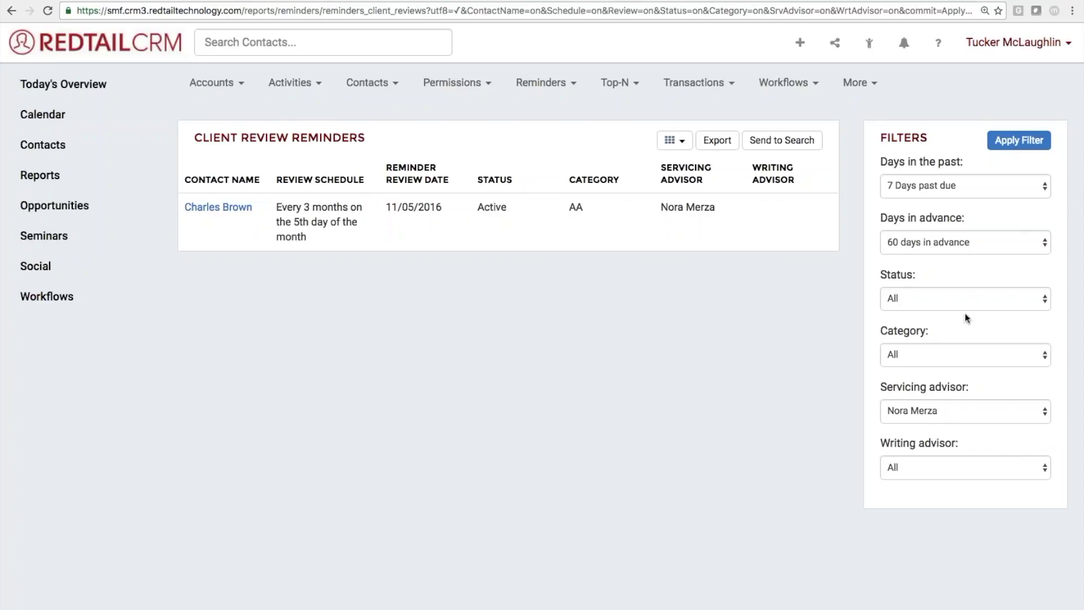
Step: Set the report filters to Active status, 0 days past due and 365 days in advance, and apply them
click(926, 303)
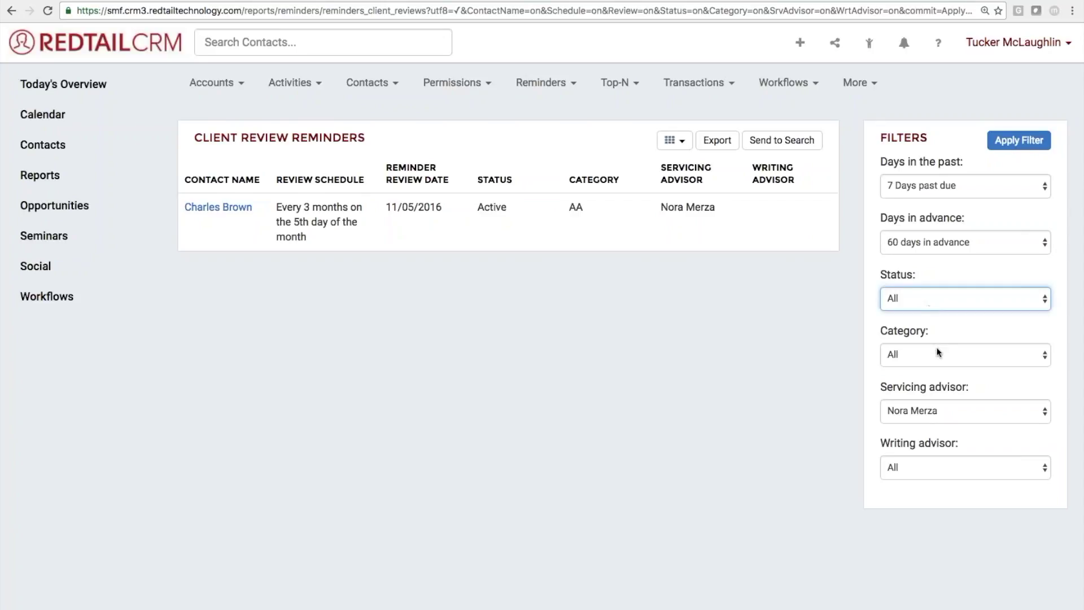
key(Down)
key(Tab)
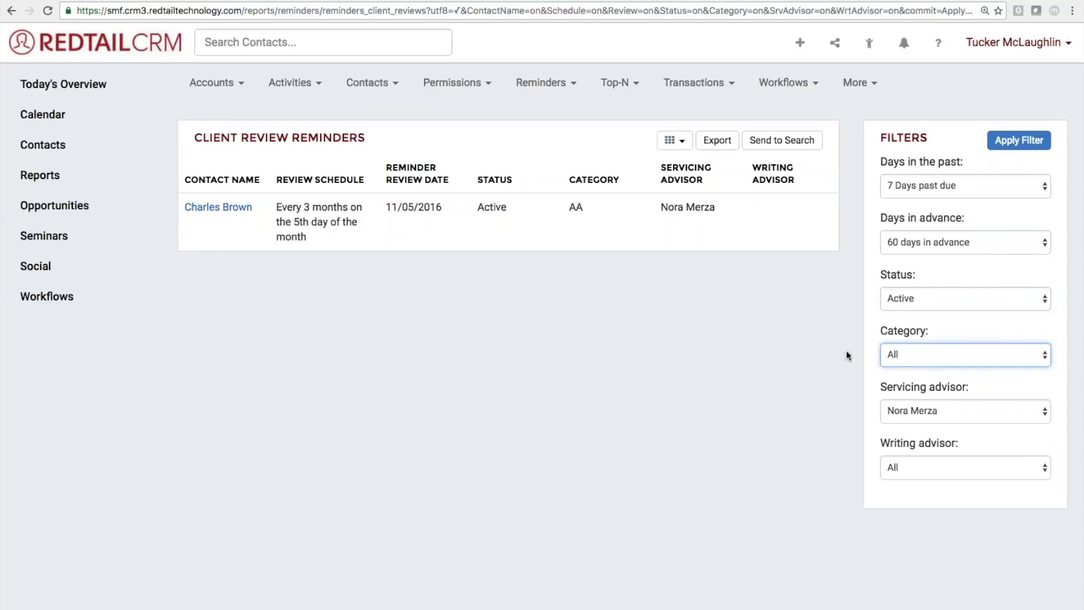
click(956, 185)
key(Up)
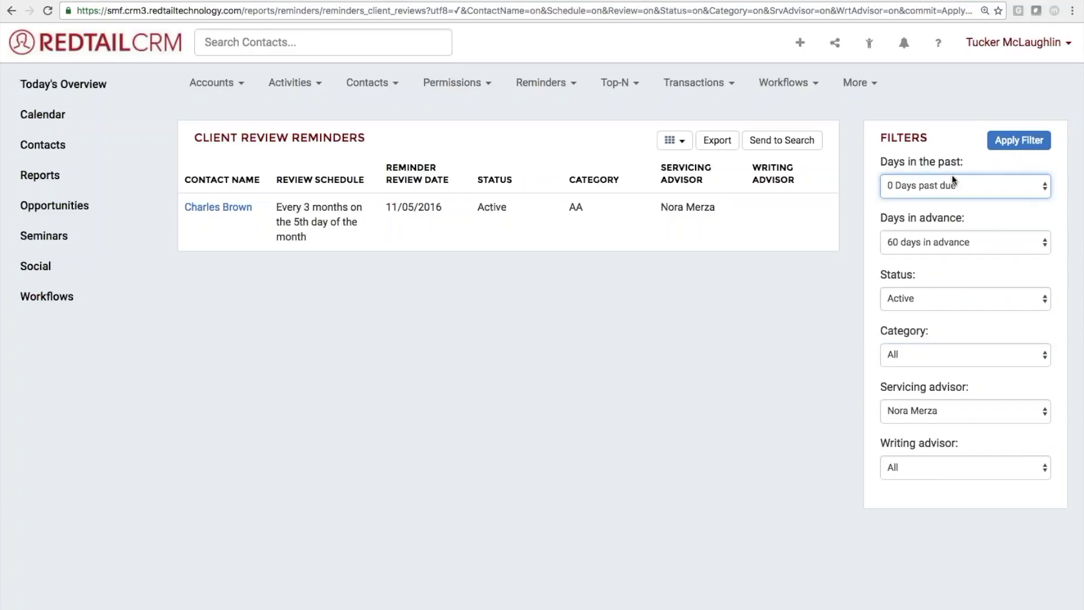
click(970, 241)
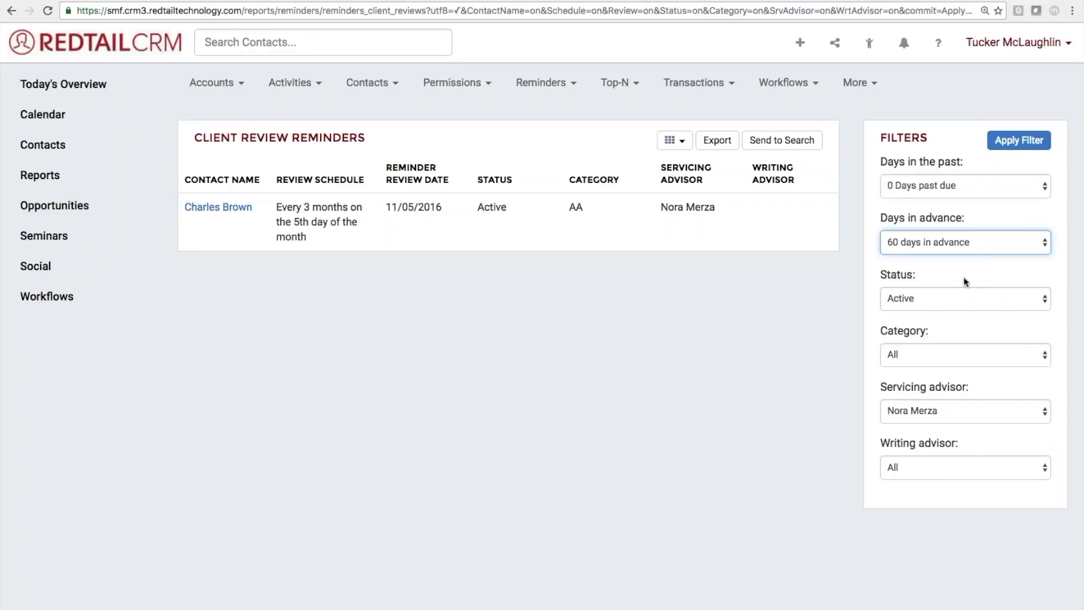
key(Down)
click(1028, 147)
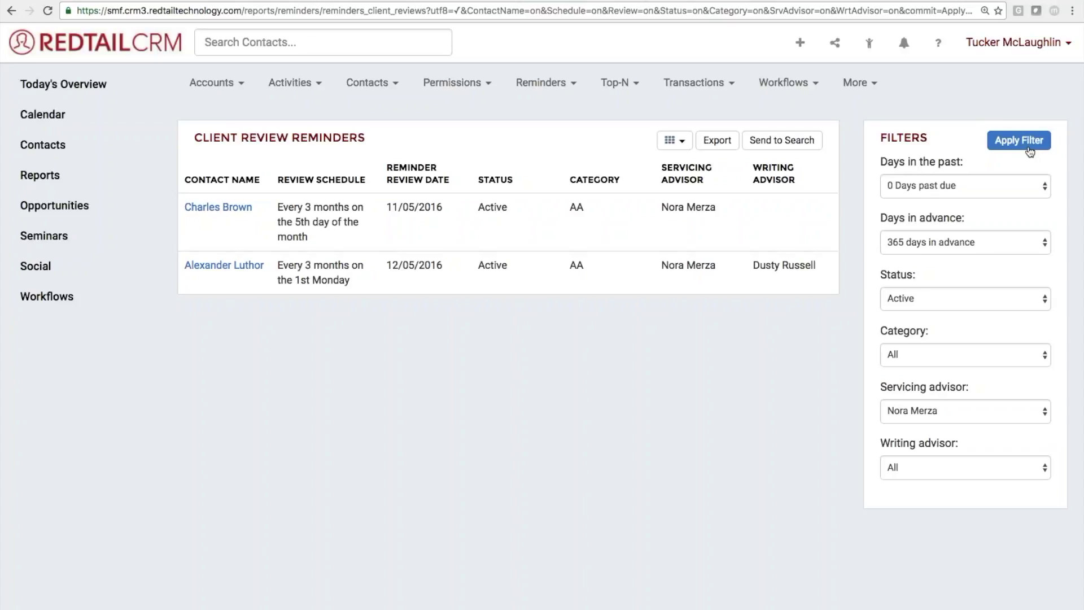
Step: Export the filtered report and, in the exported Excel spreadsheet, fill row 2 with standard red
click(717, 140)
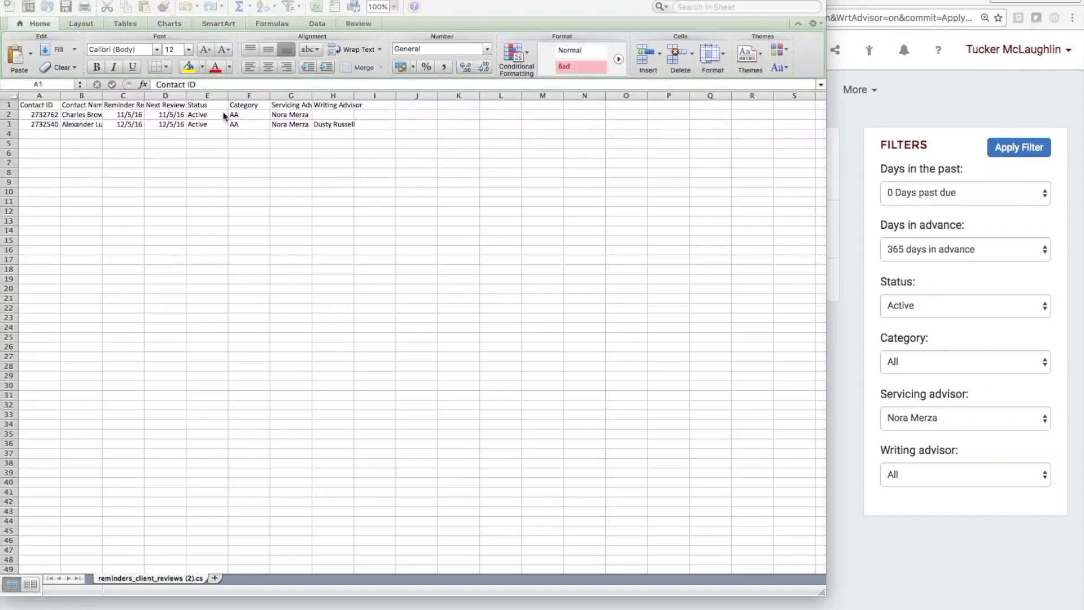
click(8, 115)
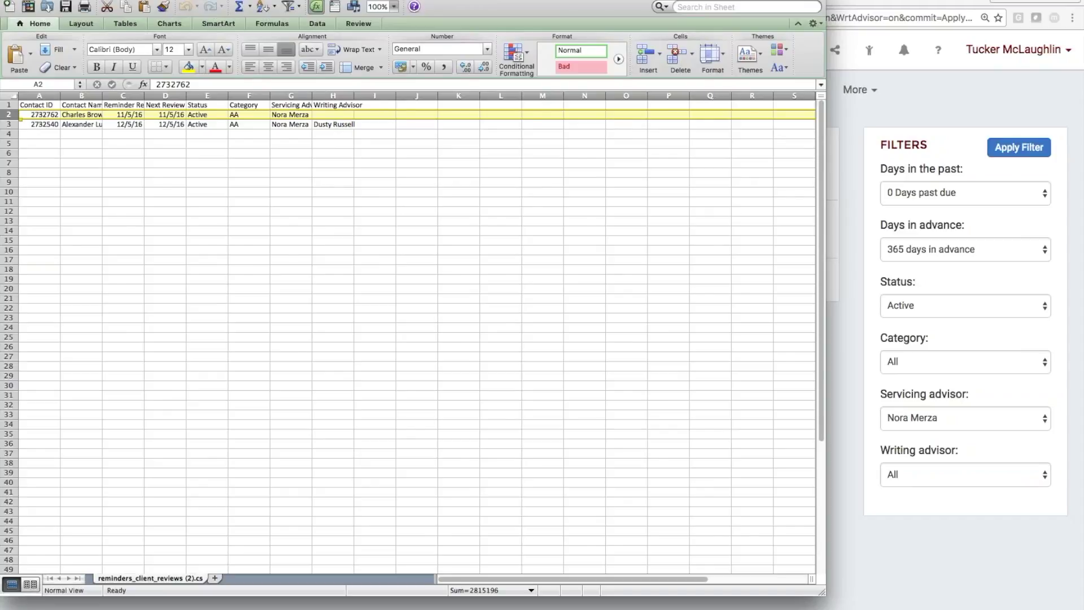
click(10, 110)
click(202, 67)
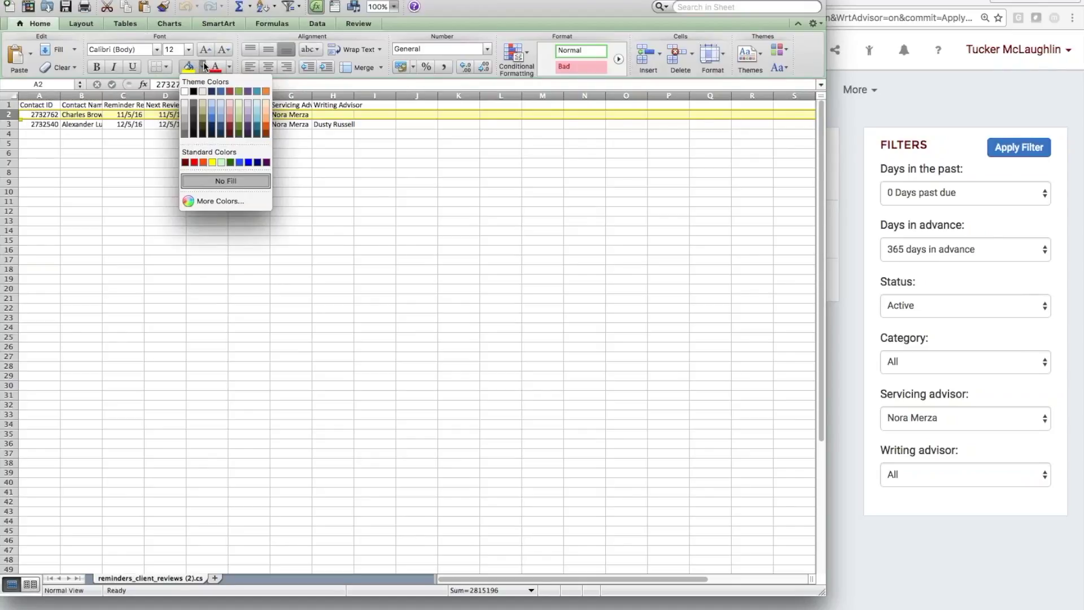
click(195, 163)
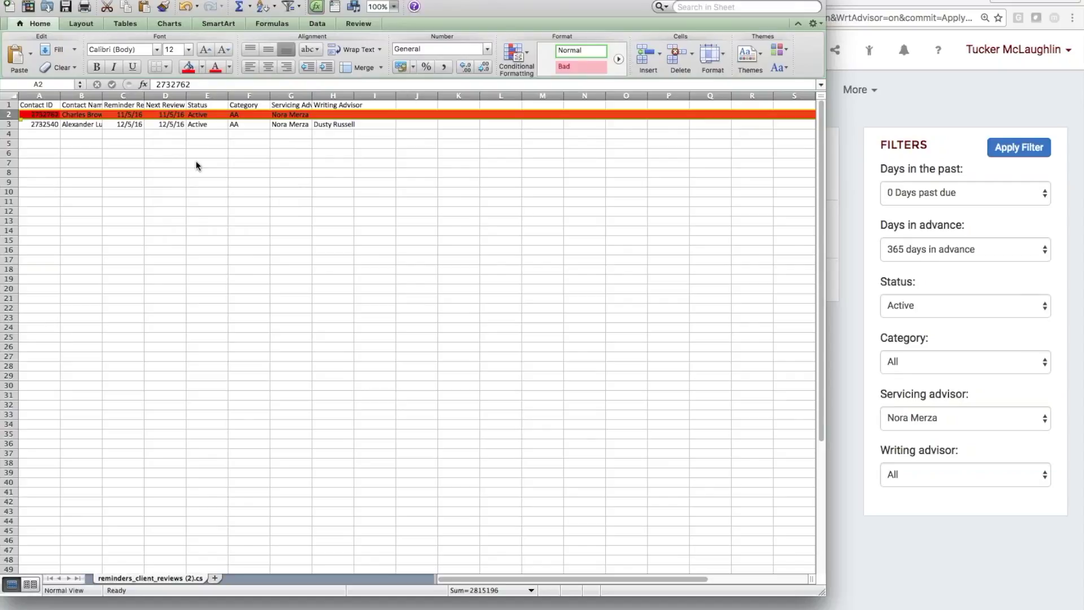
Step: Change the fill of row 2 to standard green and switch back to the Client Reviews report in Redtail CRM
click(200, 68)
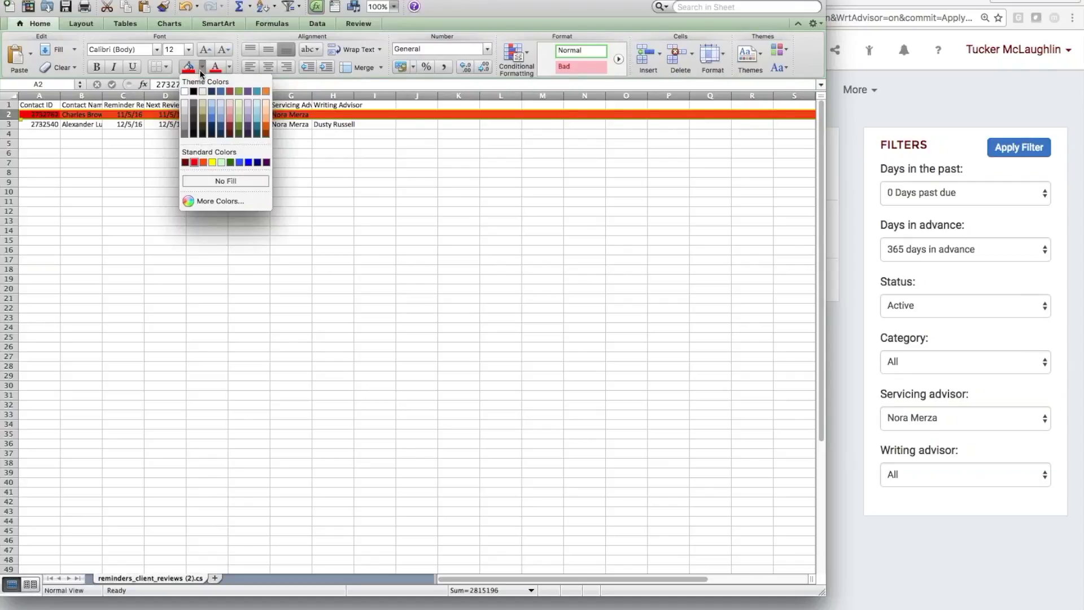
click(230, 163)
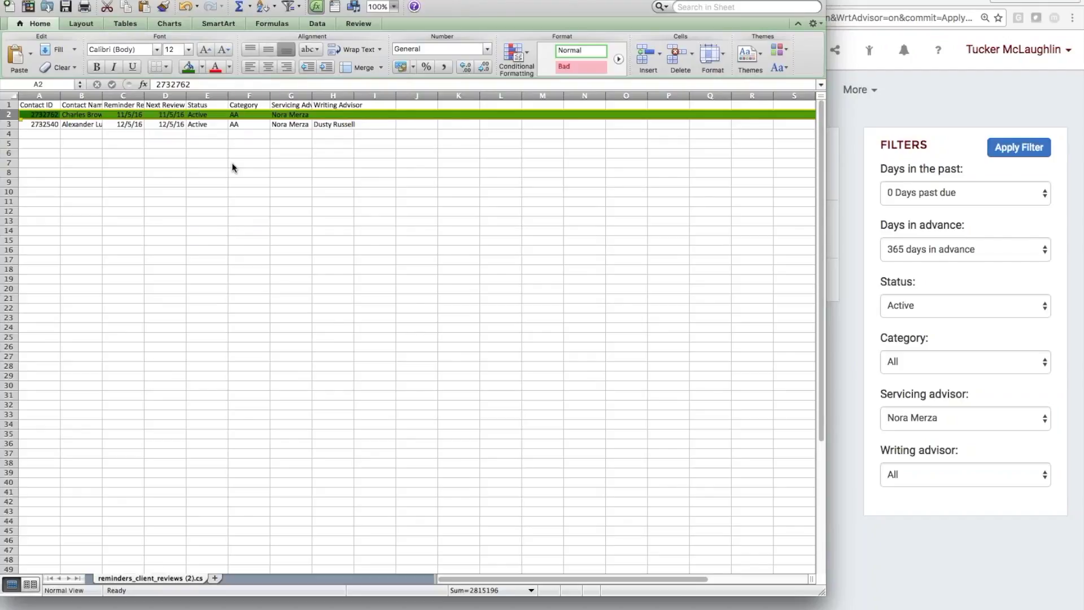
click(856, 402)
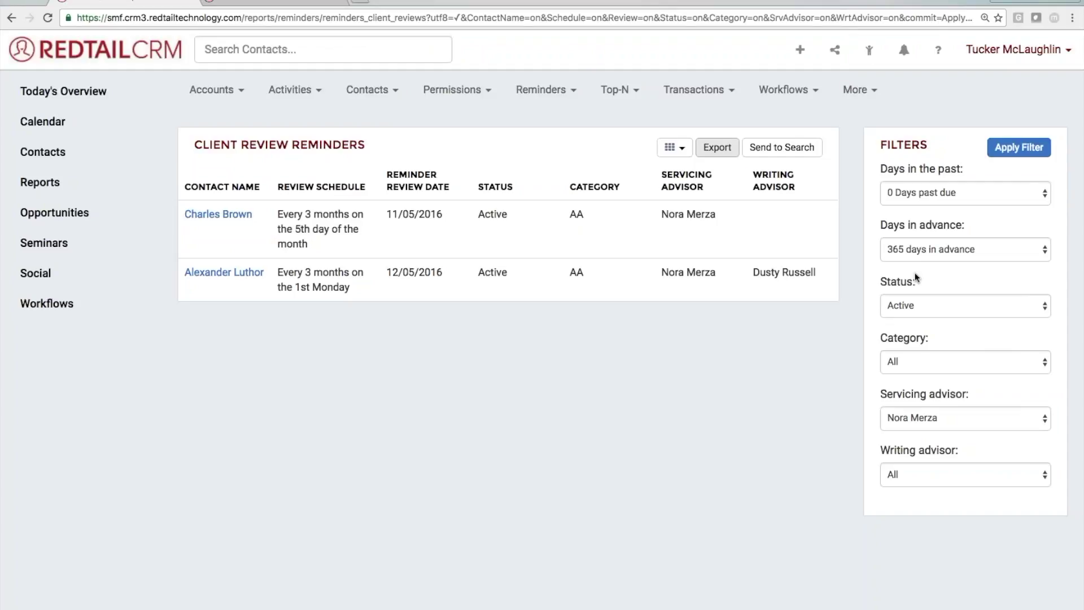
Step: Open the first listed contact's client review details through Know Your Client, and again from the next review date on the contact overview
click(244, 216)
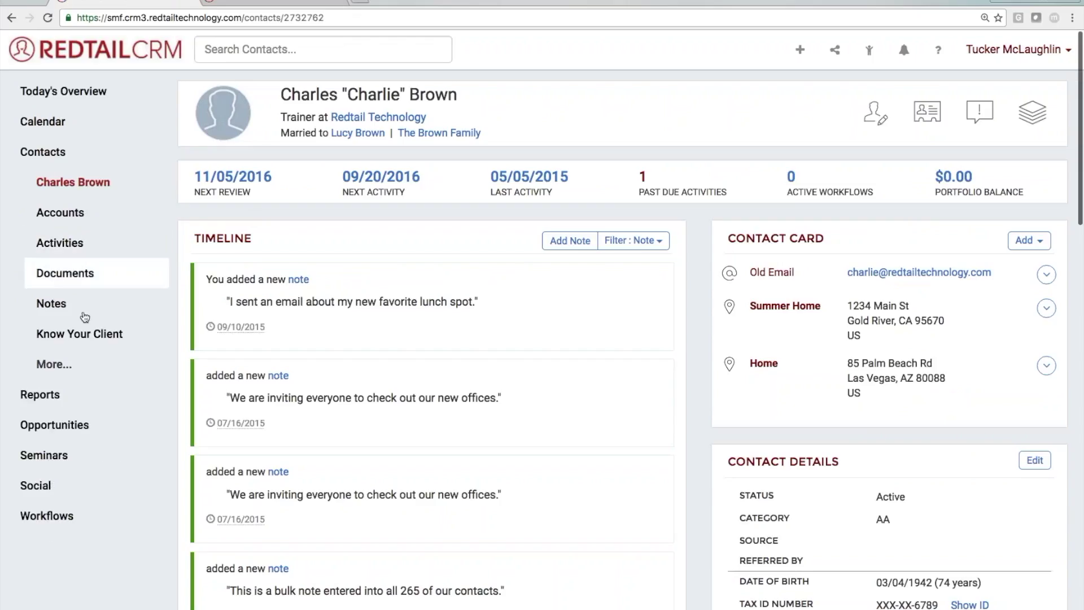
click(85, 342)
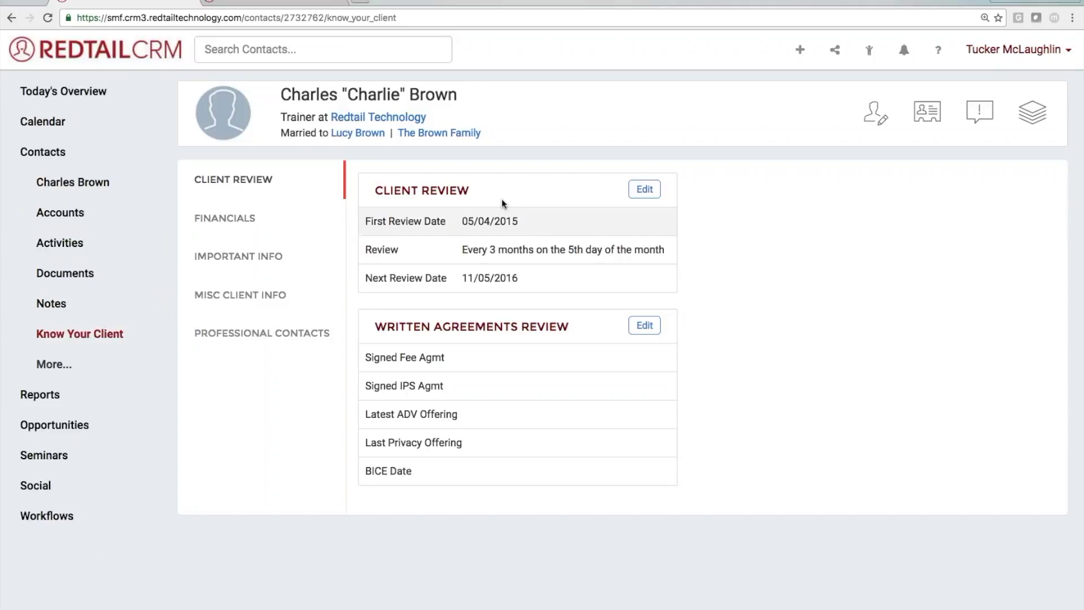
click(105, 186)
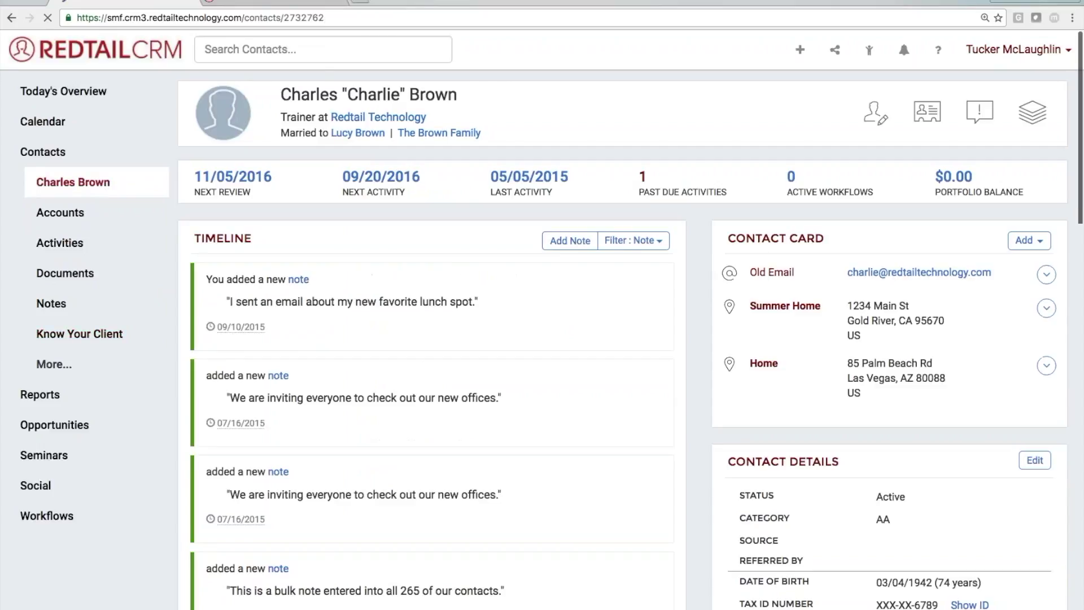
click(210, 184)
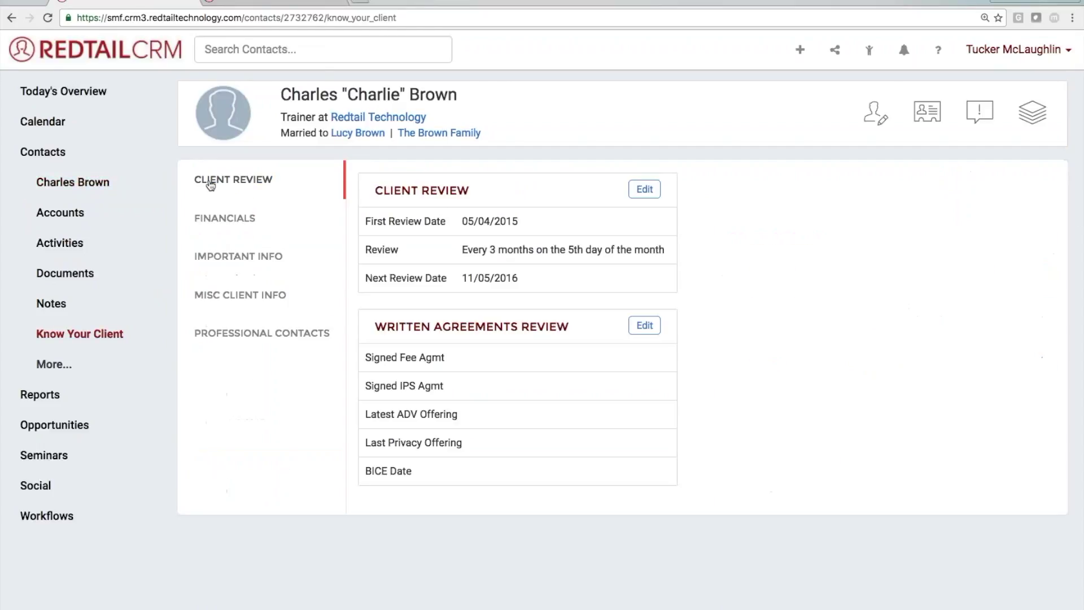
Step: Edit the contact's client review, set the First Review Date to today, 09/22/2016, and save the update
click(644, 189)
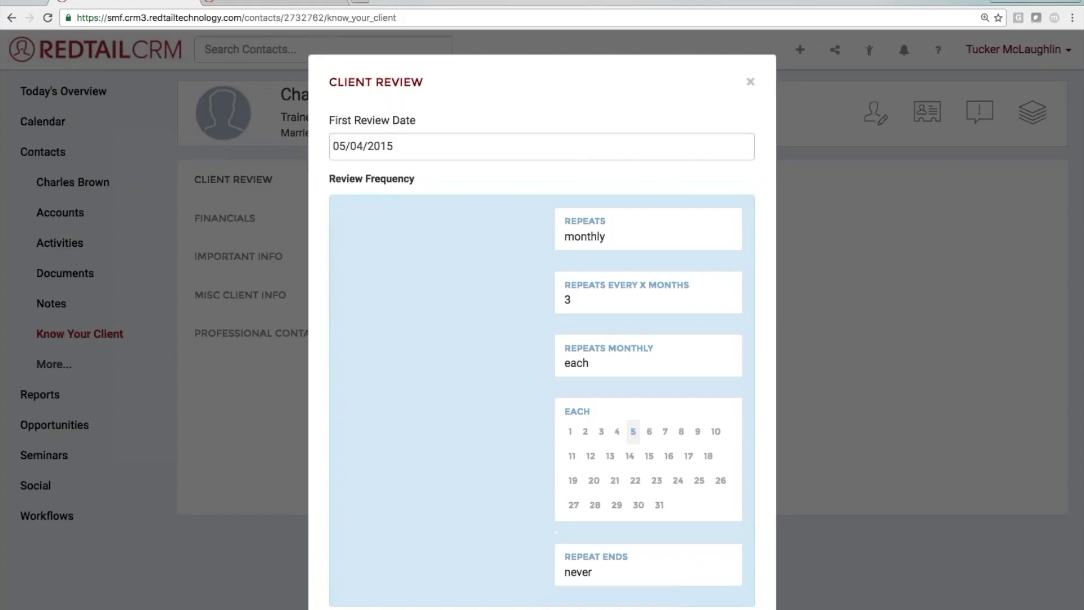
click(580, 148)
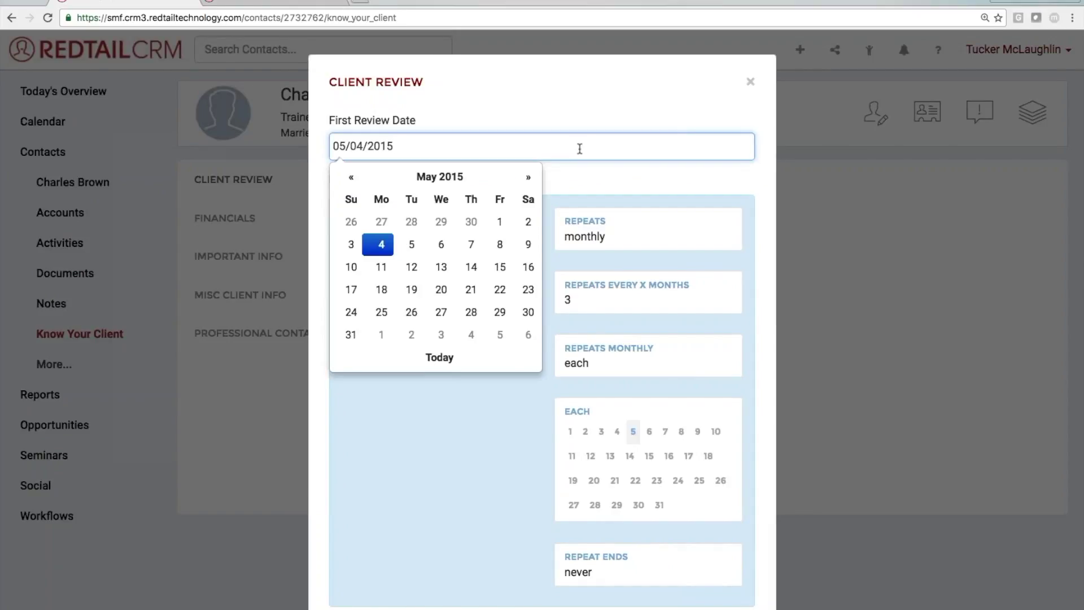
click(440, 357)
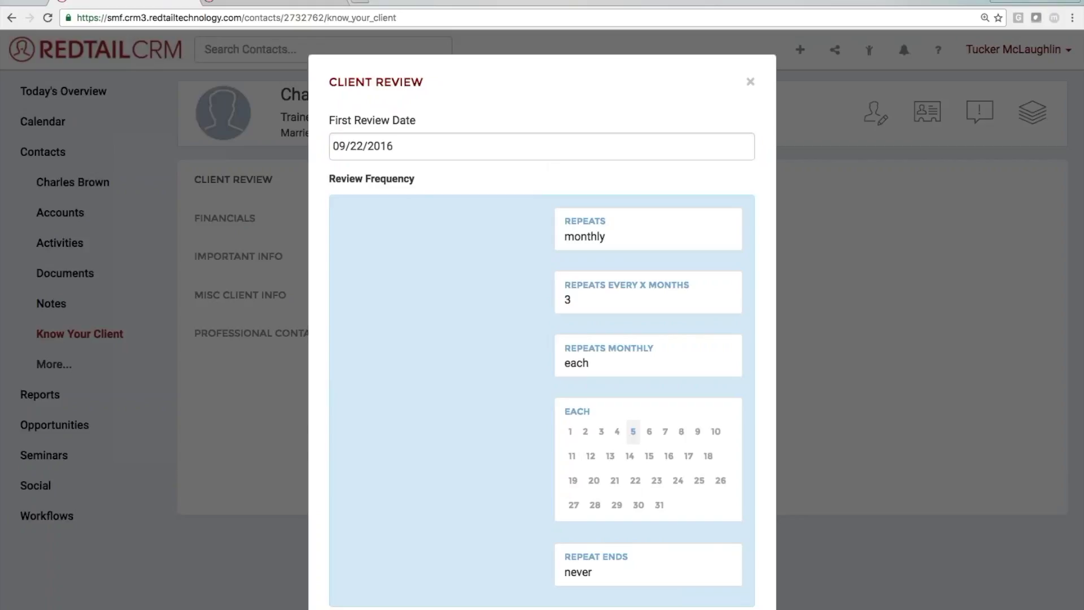
scroll(542, 339, down, 2)
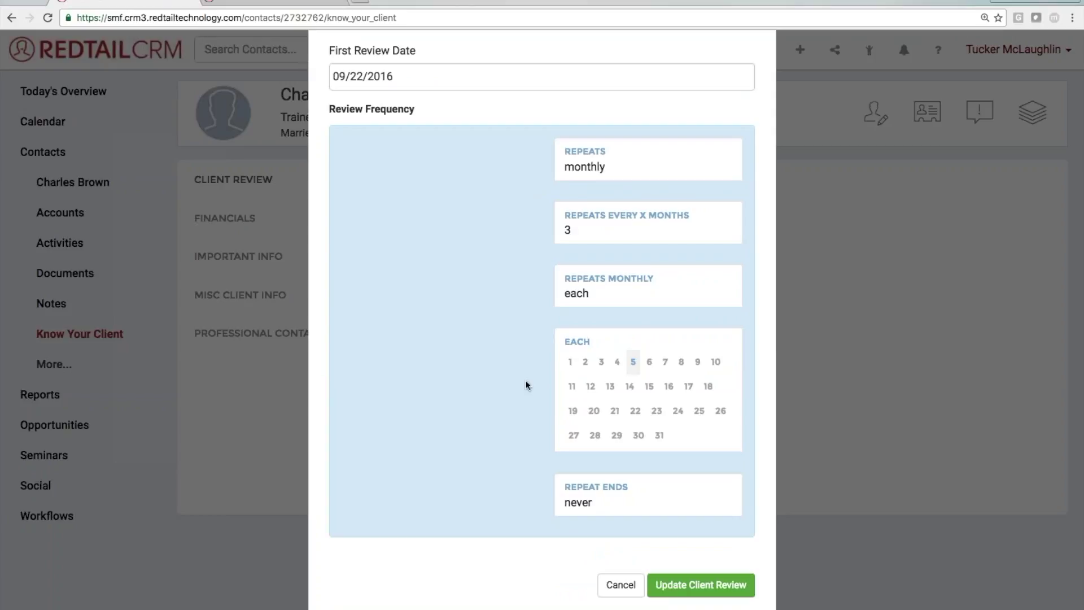
click(701, 585)
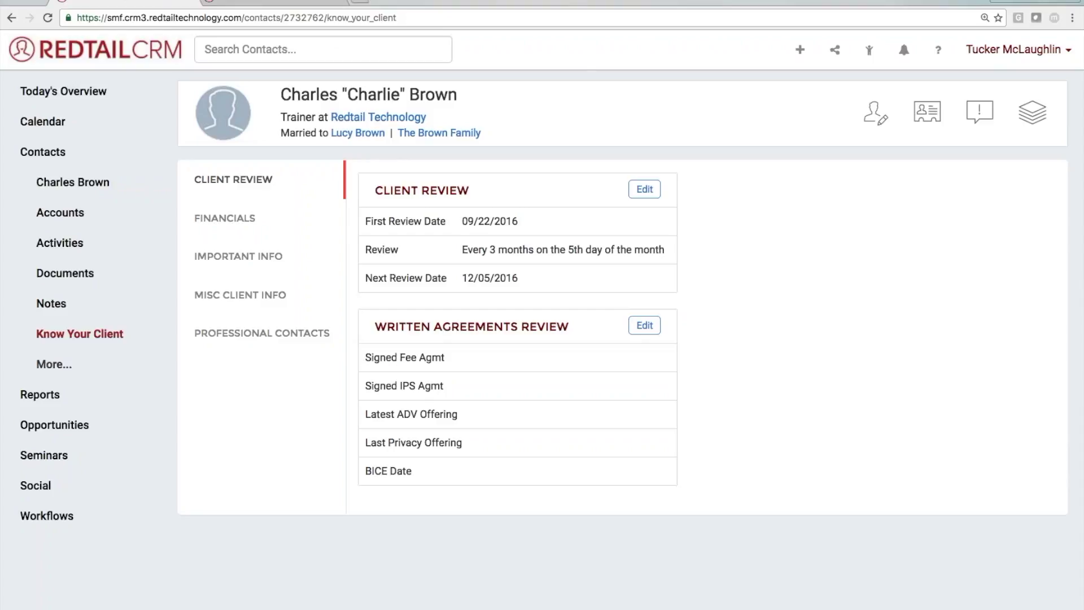
Step: Start a new activity for the contact and set its category to Client Meeting Notes
click(800, 50)
click(660, 130)
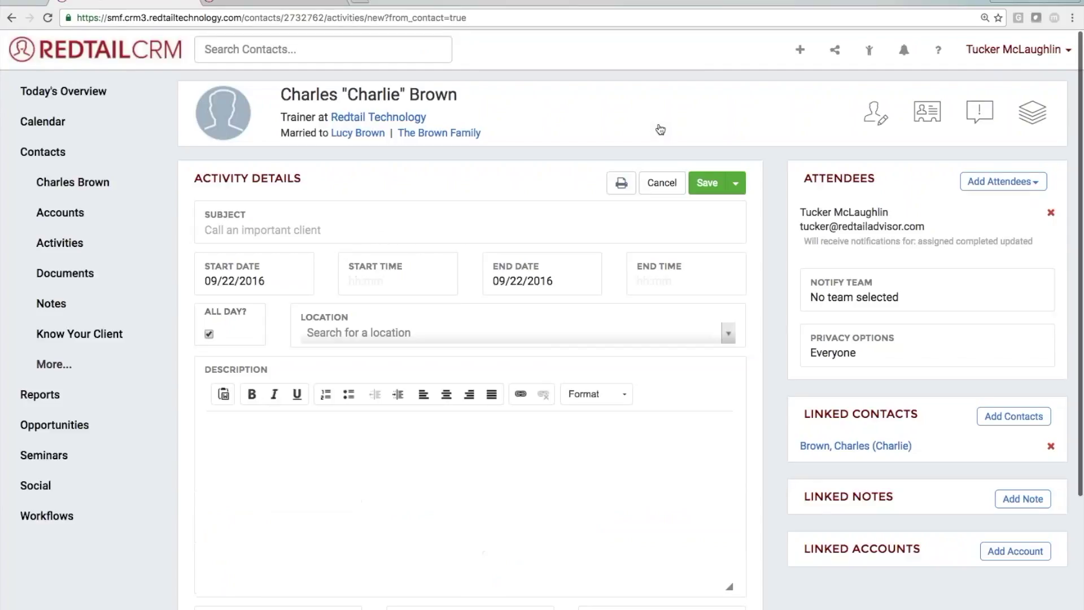
scroll(528, 395, down, 3)
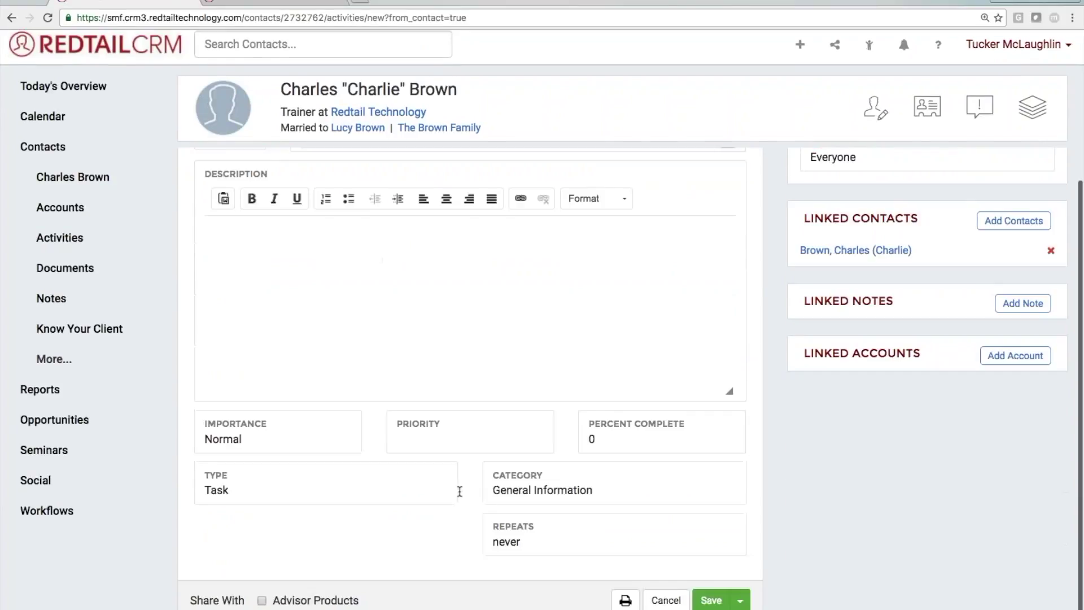
click(529, 493)
scroll(529, 493, down, 5)
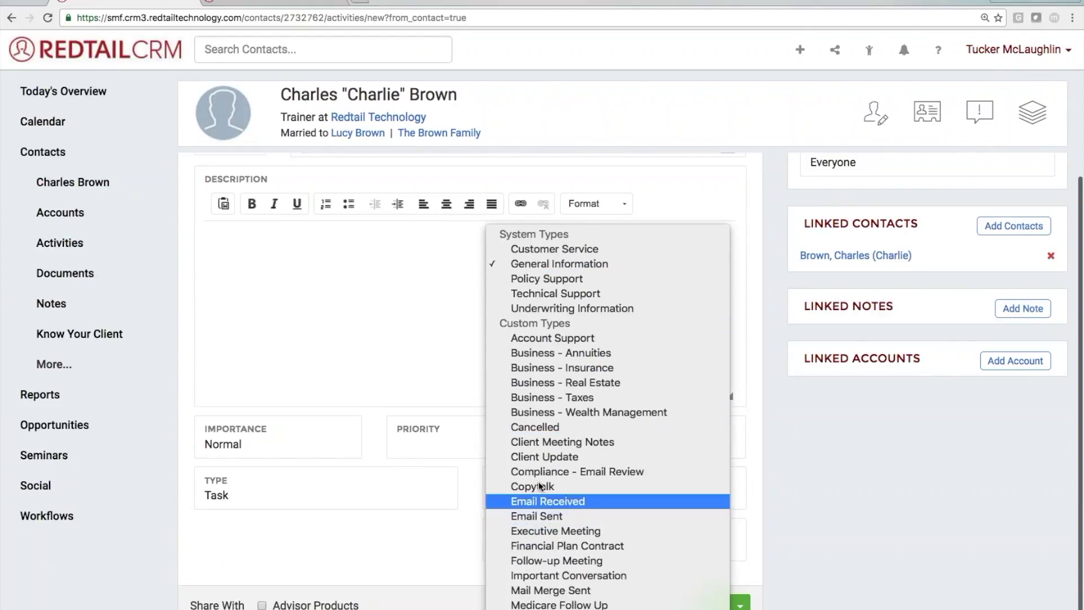
click(523, 445)
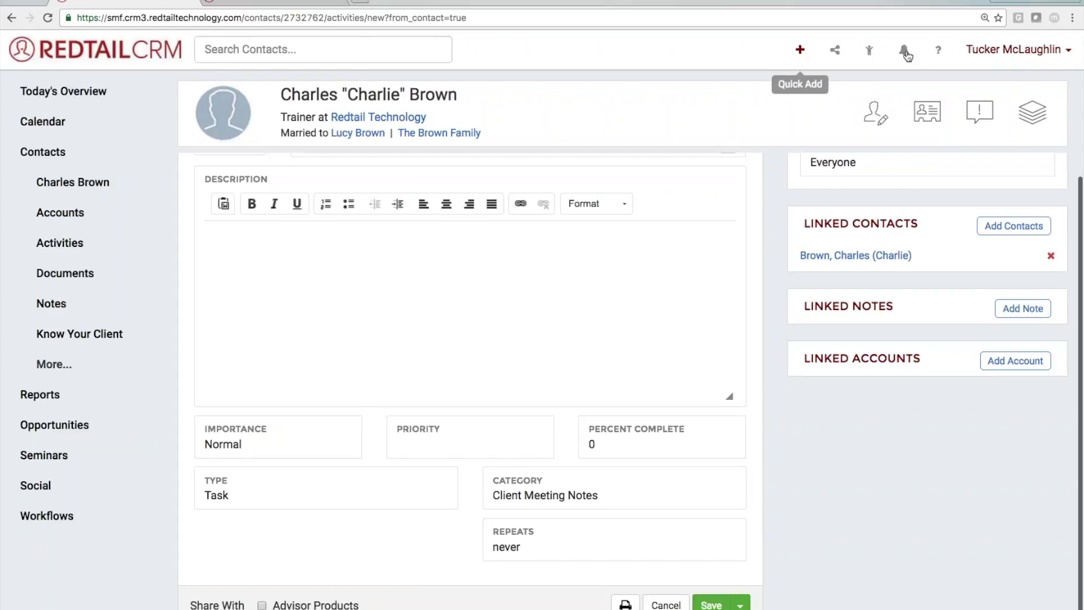
Step: Open the advanced contact search and set its criterion to type Personal Profile and field Next Review At
click(1010, 57)
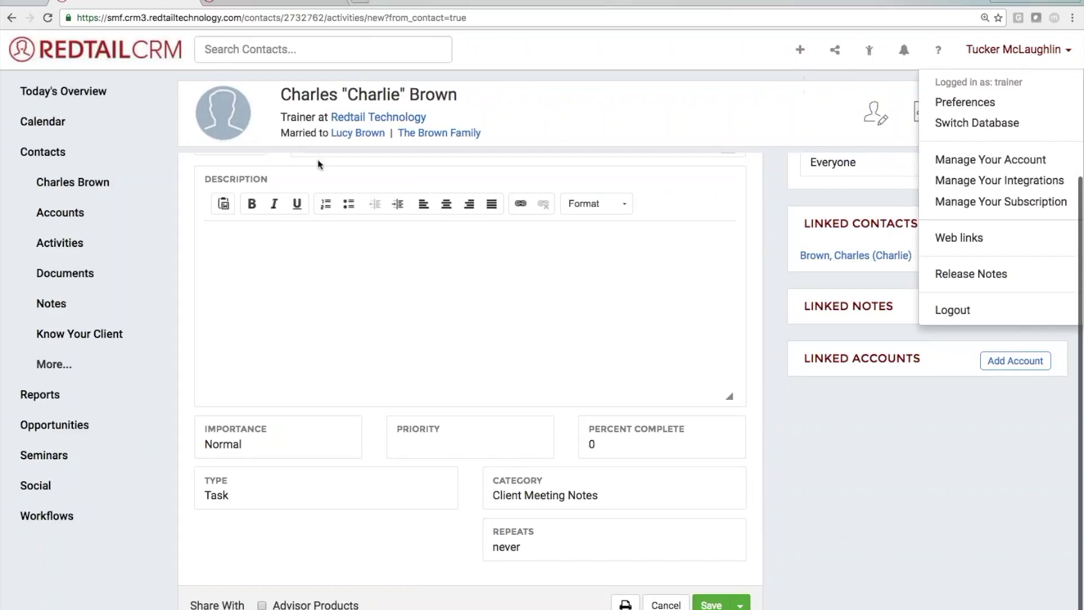
click(162, 162)
click(98, 161)
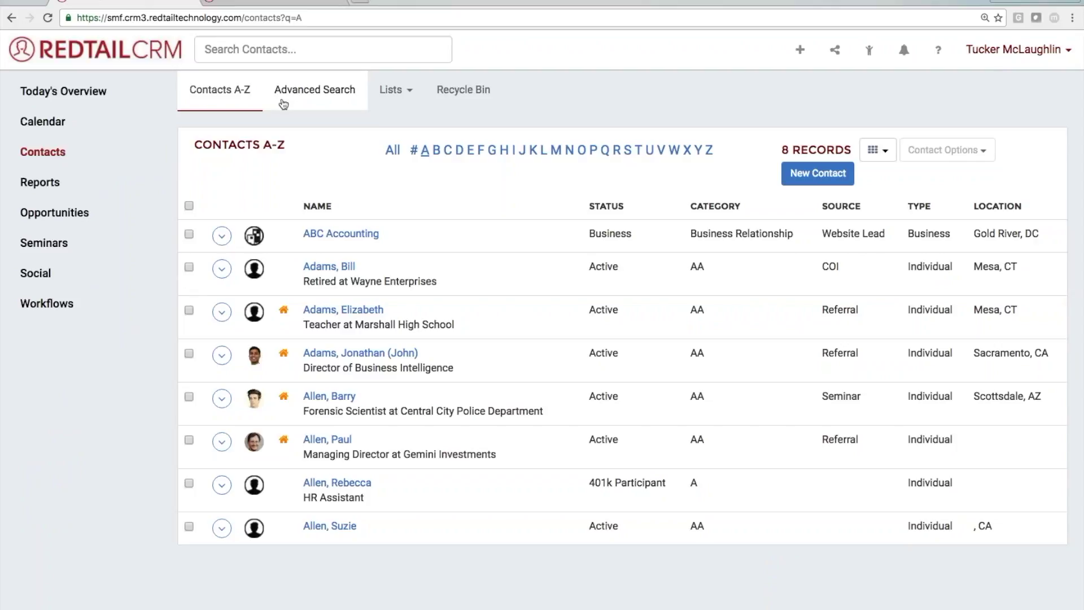
click(311, 103)
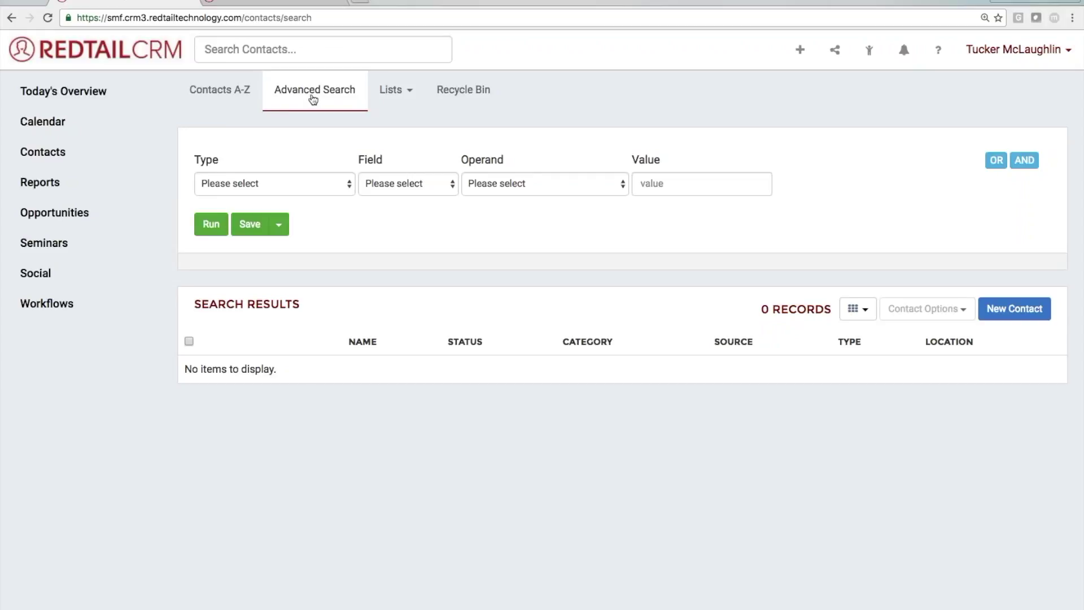
click(320, 180)
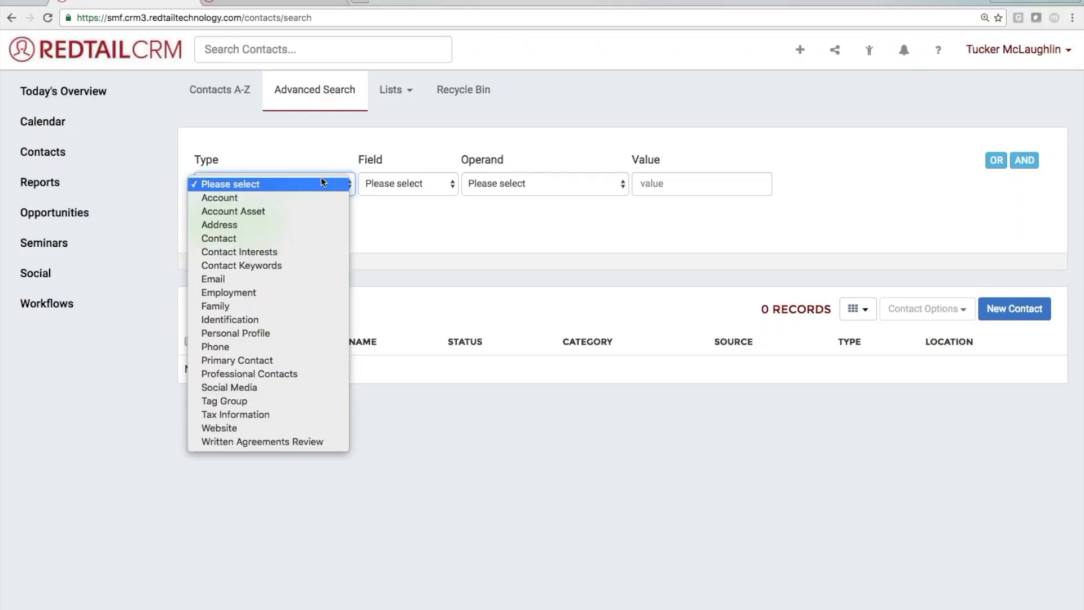
click(273, 336)
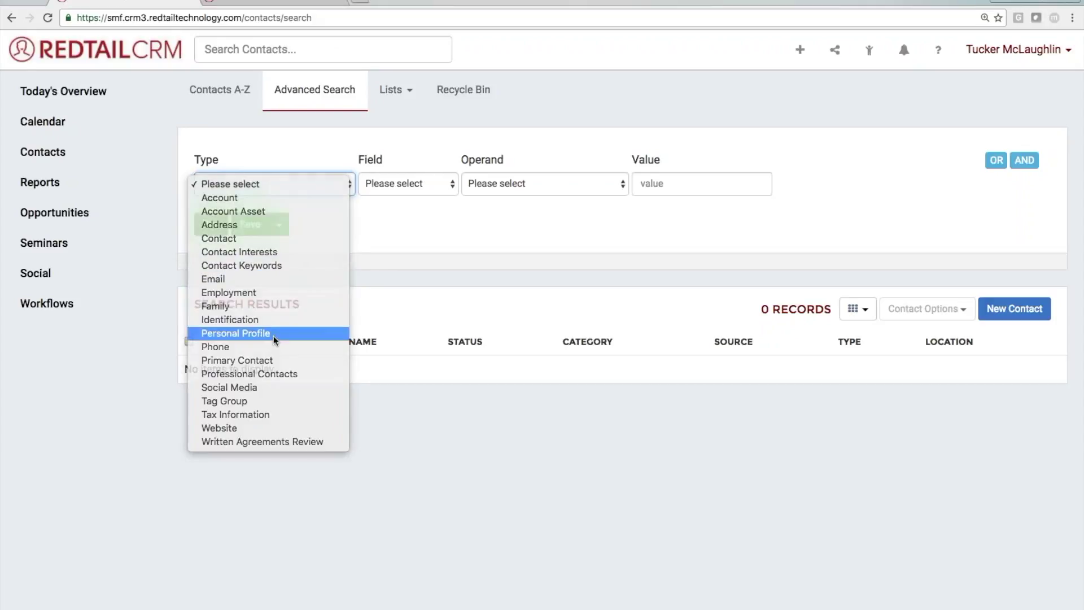
click(419, 182)
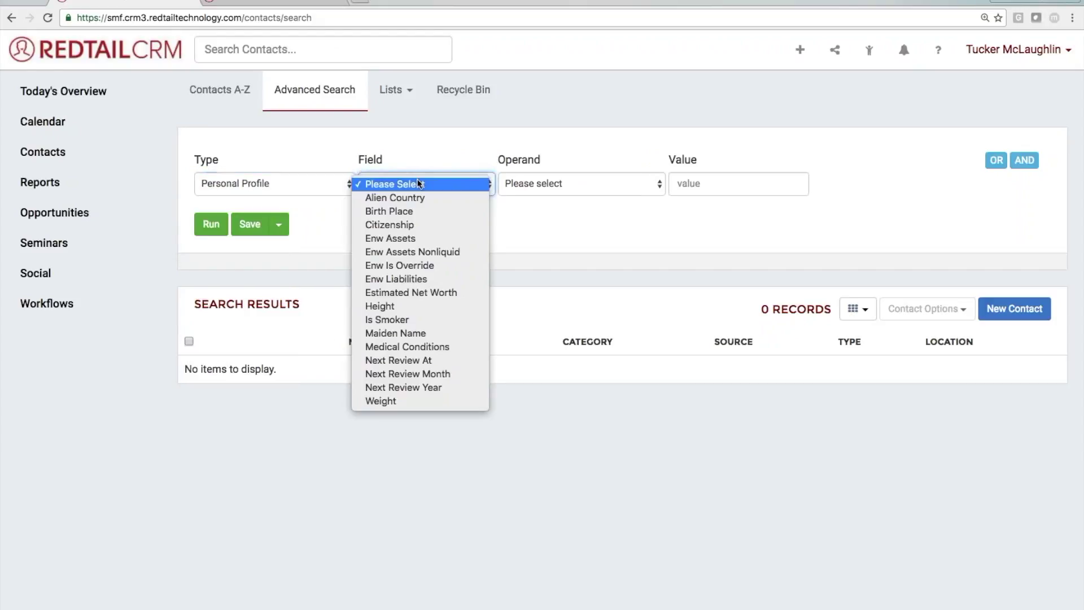
click(402, 359)
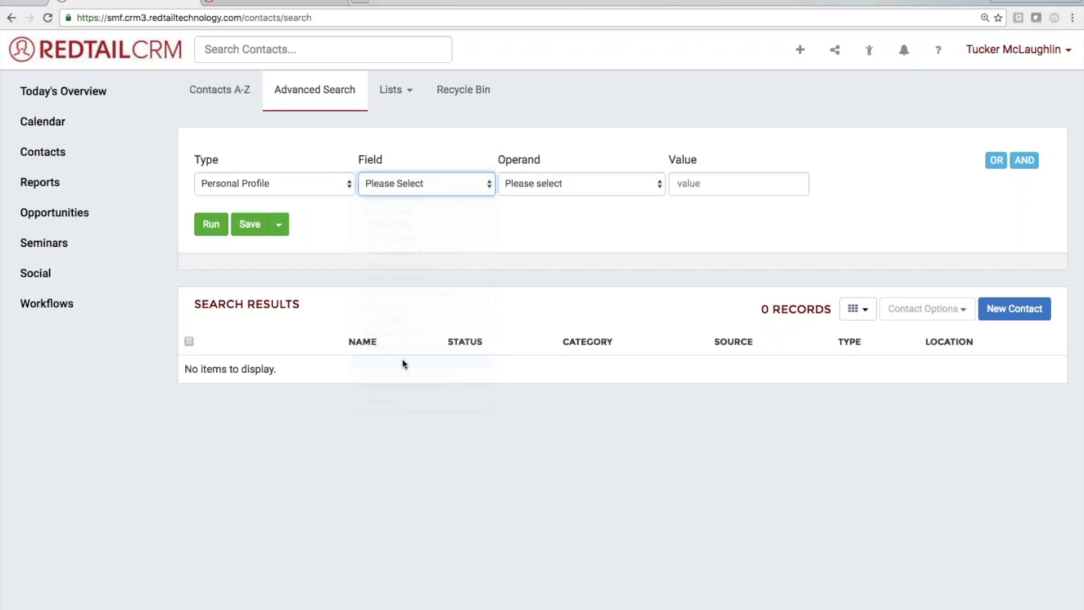
Step: Try Next Review Month and Next Review Year as the search field, and set it back to Next Review At
click(473, 178)
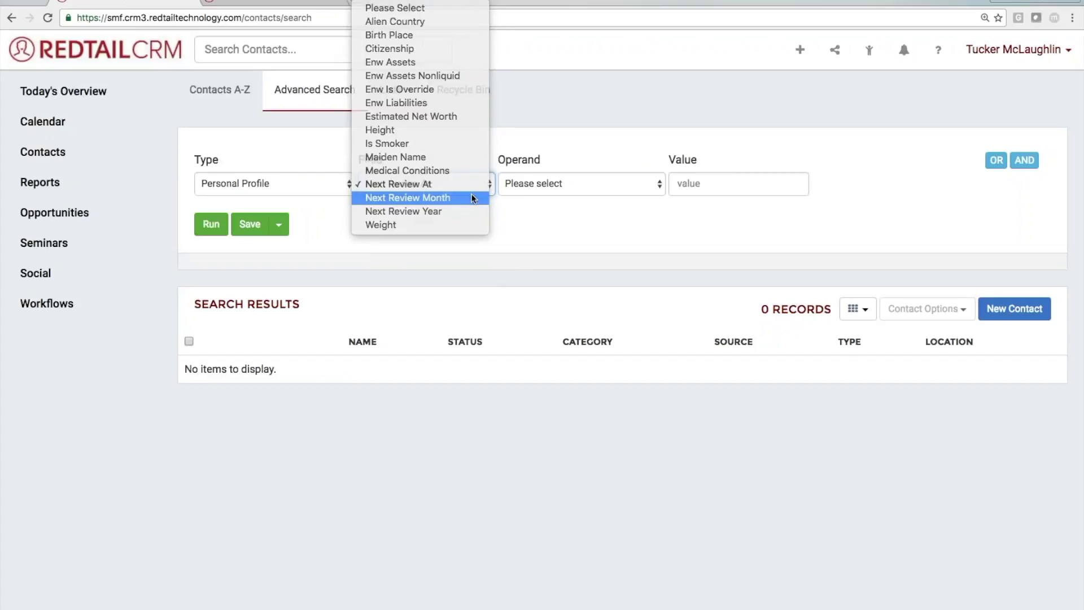
click(472, 196)
click(473, 188)
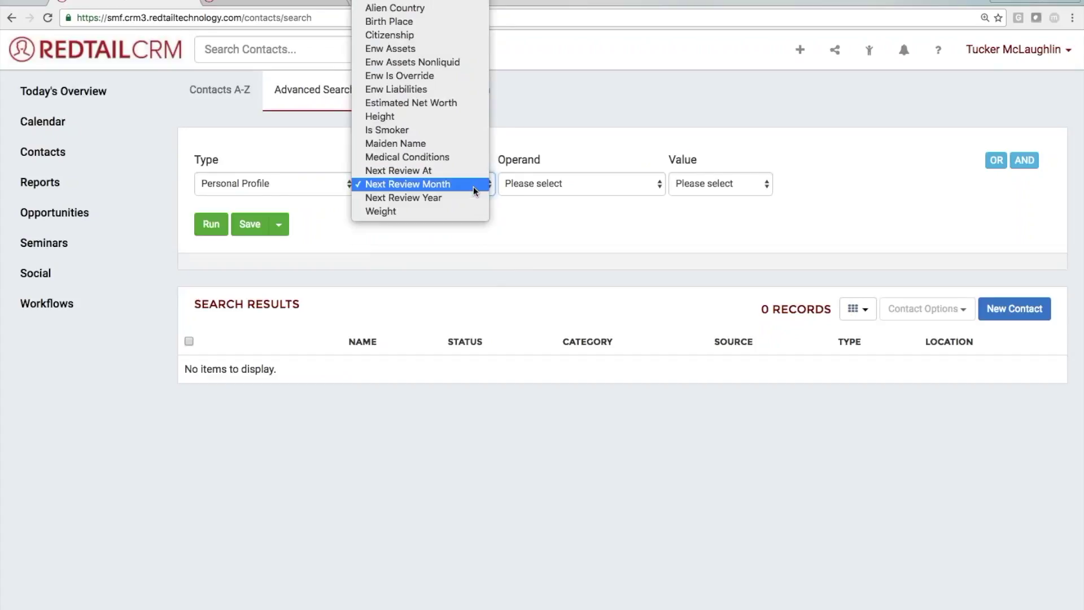
click(473, 194)
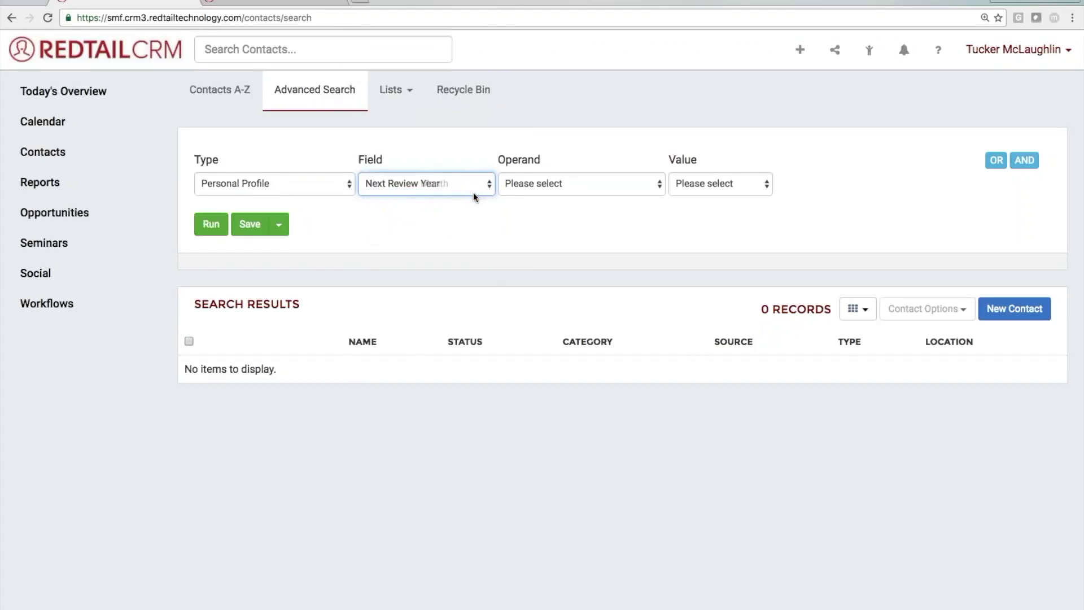
click(461, 177)
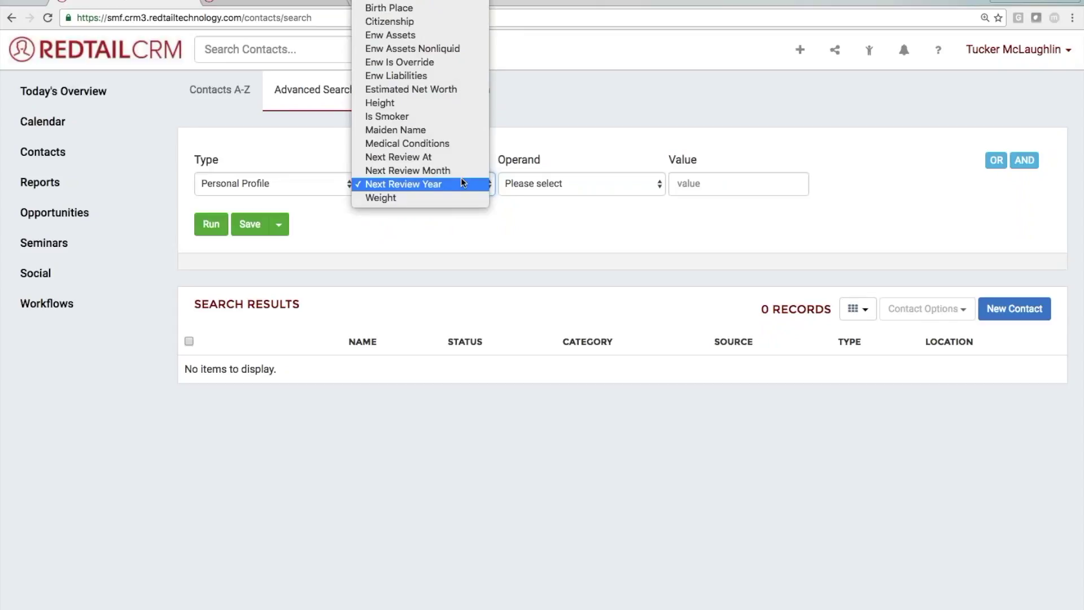
click(456, 160)
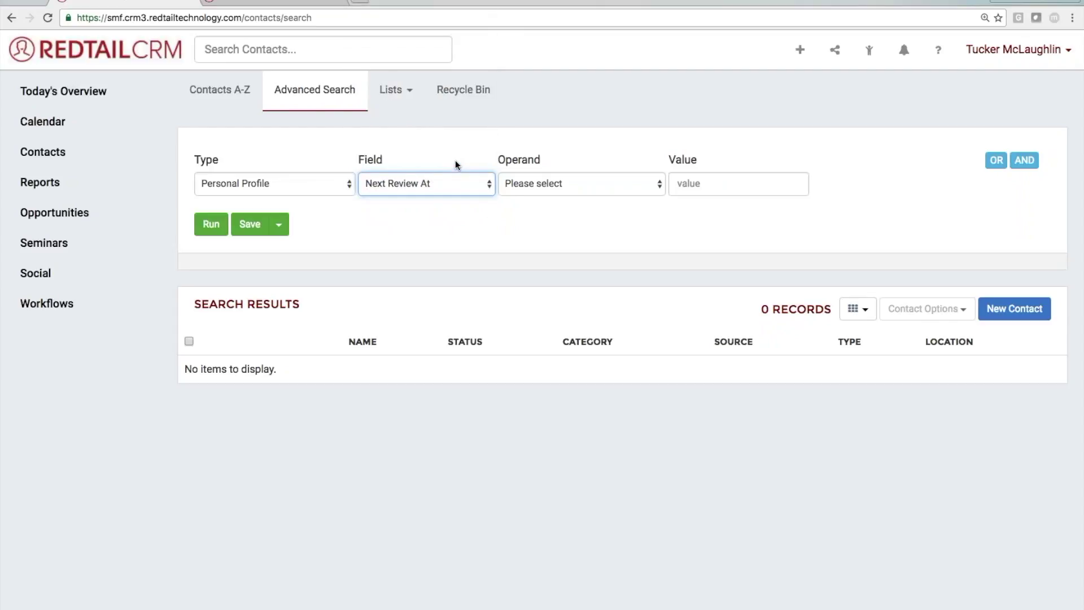
Step: Set the Next Review At operand to Is Empty and run the search
click(530, 185)
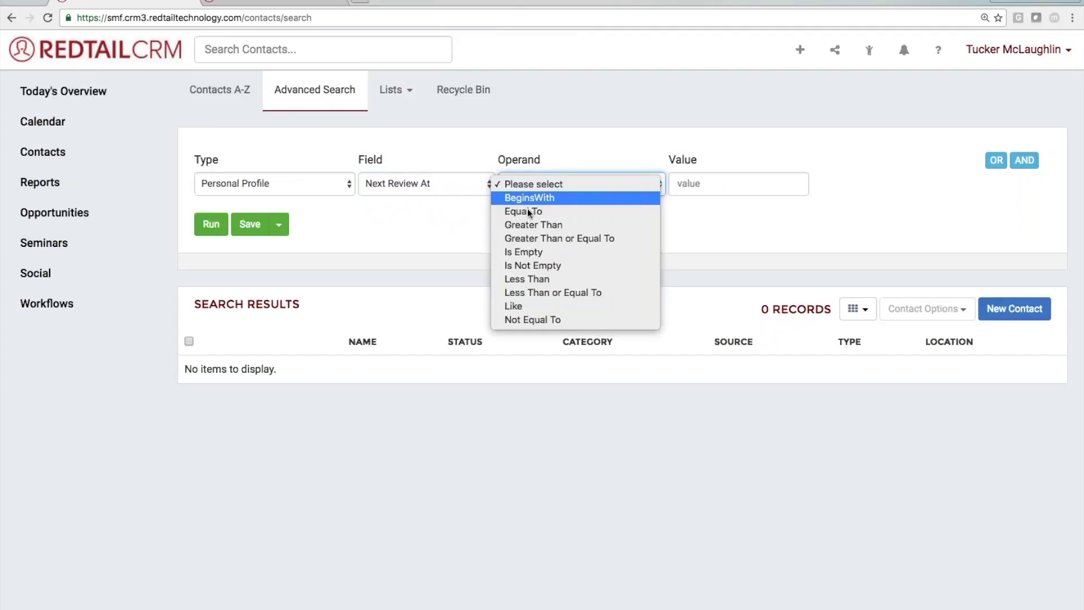
click(523, 252)
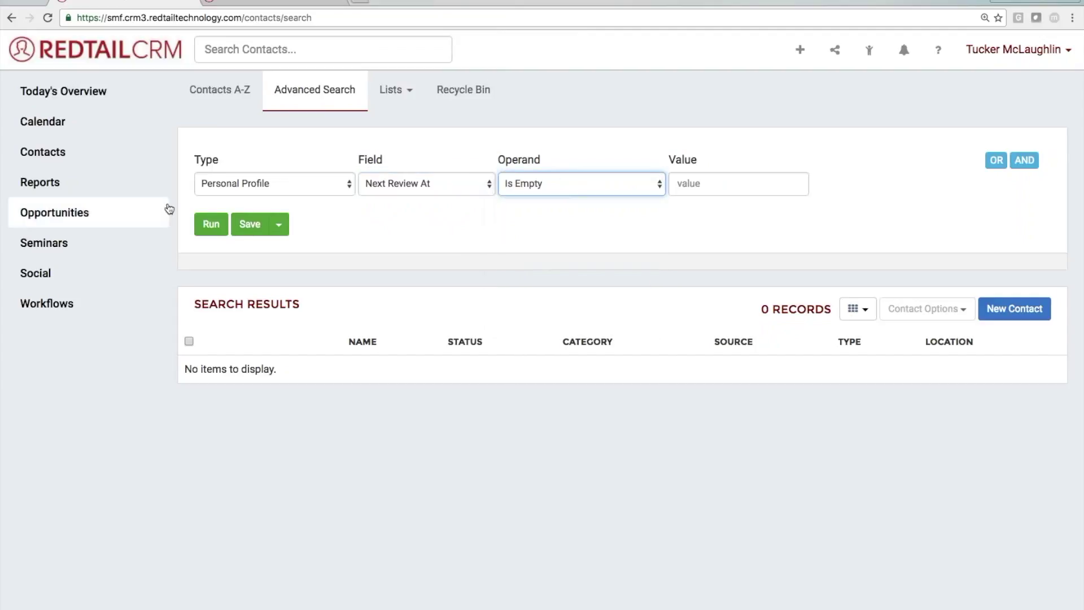
click(211, 225)
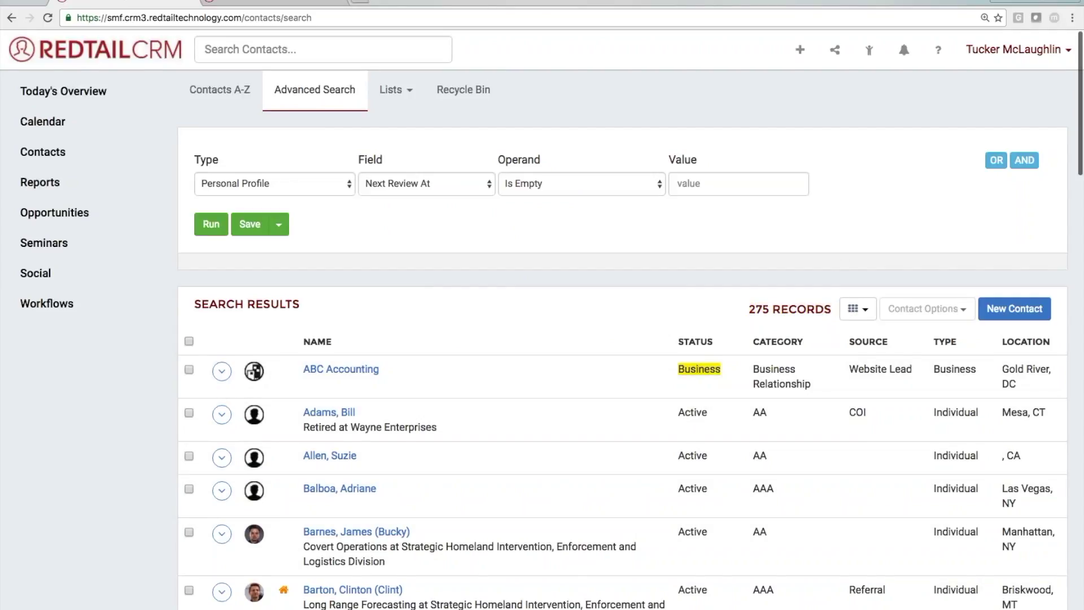
Step: Add an AND criterion to the search with type Contact and field Status
click(1024, 160)
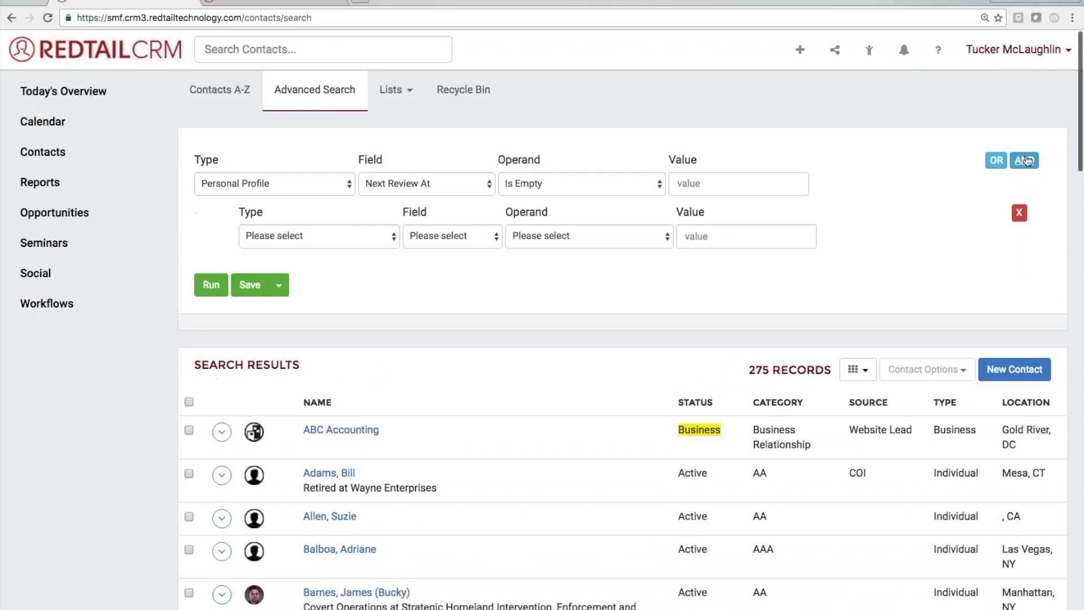
click(275, 242)
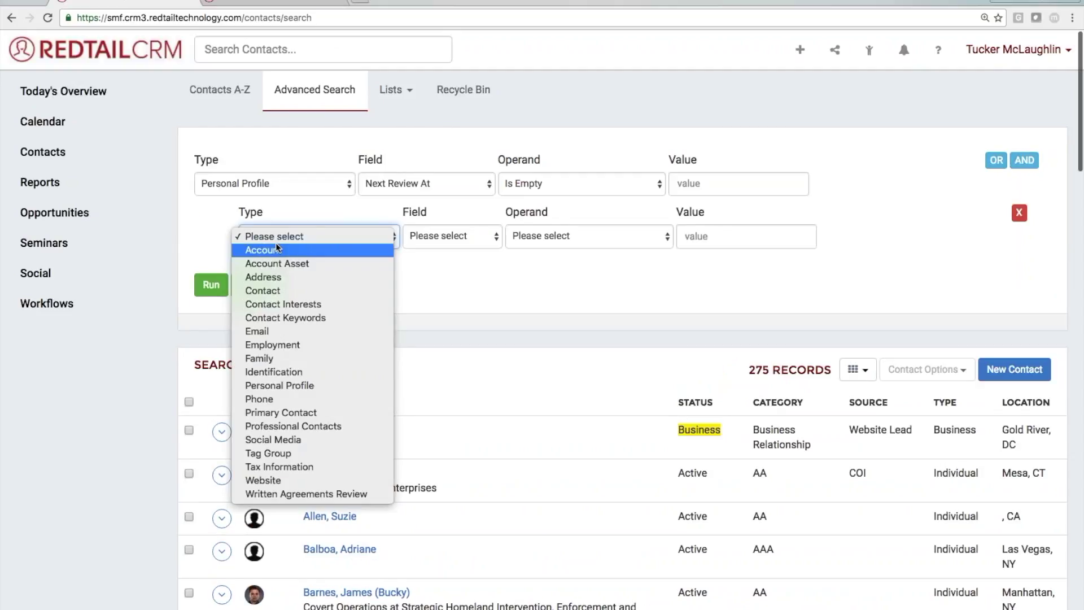
click(276, 290)
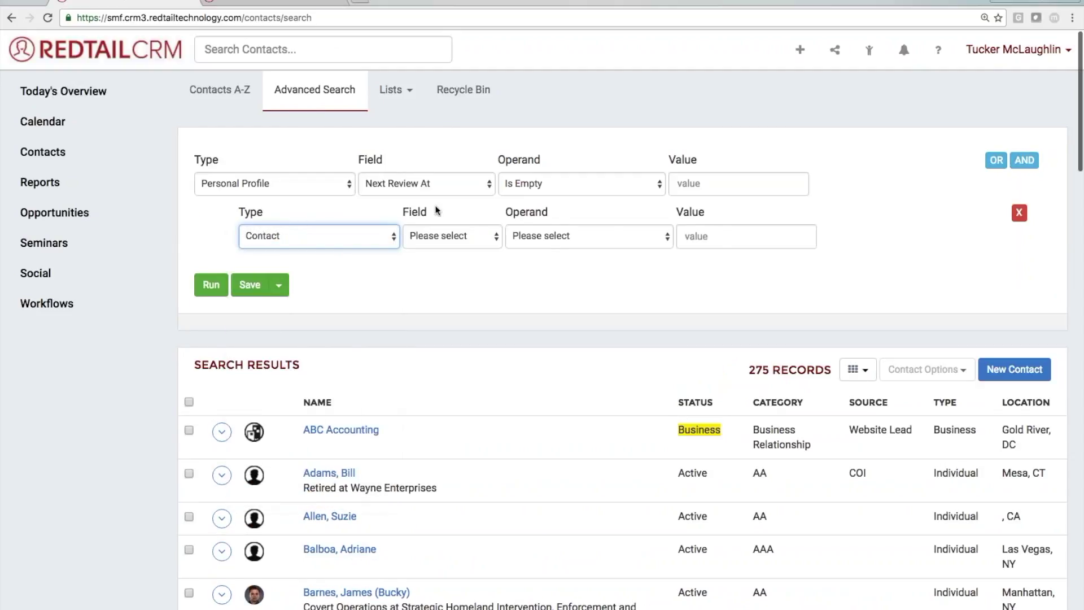
click(450, 236)
scroll(451, 300, down, 5)
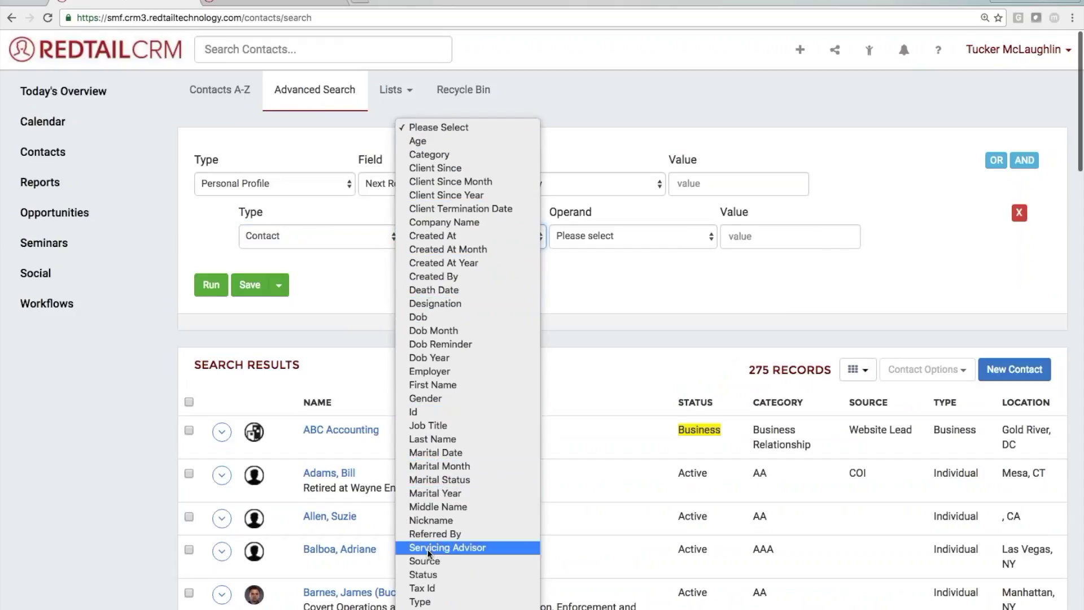
click(429, 575)
Step: Set the Status criterion to Equal To Active and run the search
click(659, 236)
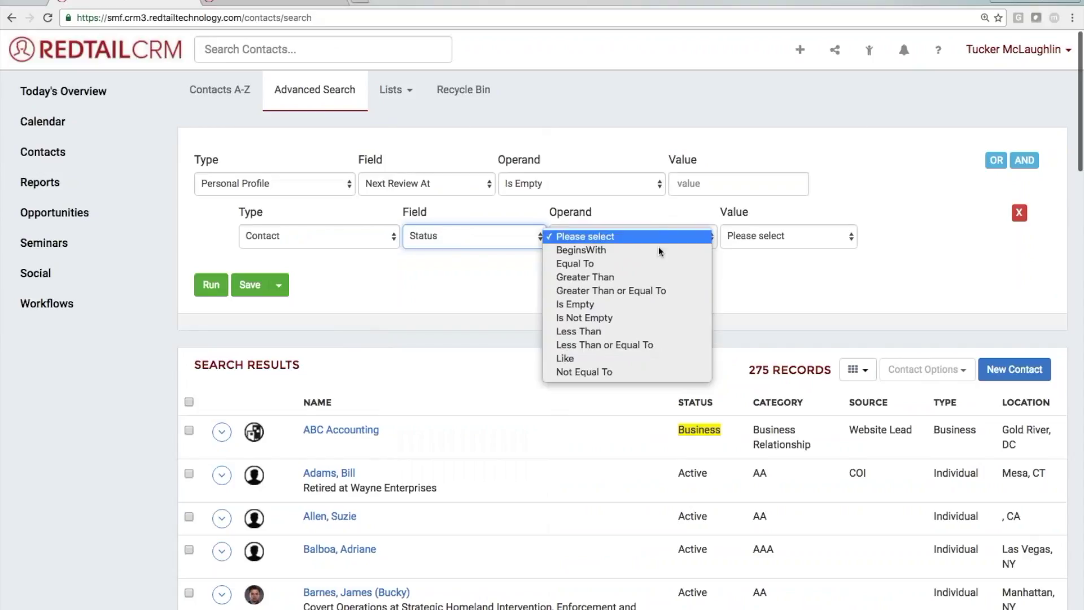
click(658, 264)
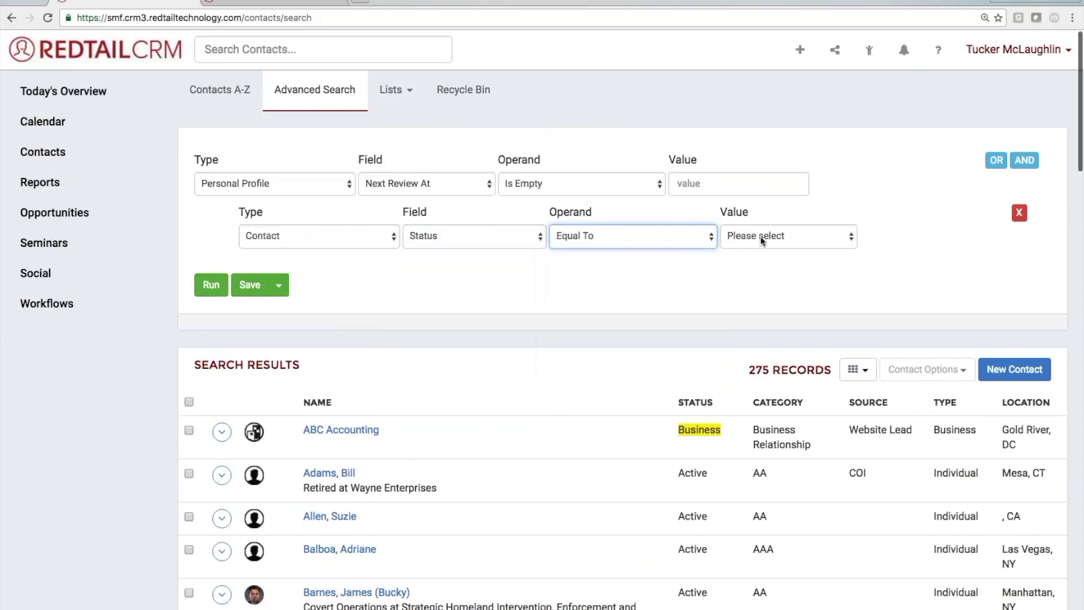
click(762, 236)
click(740, 277)
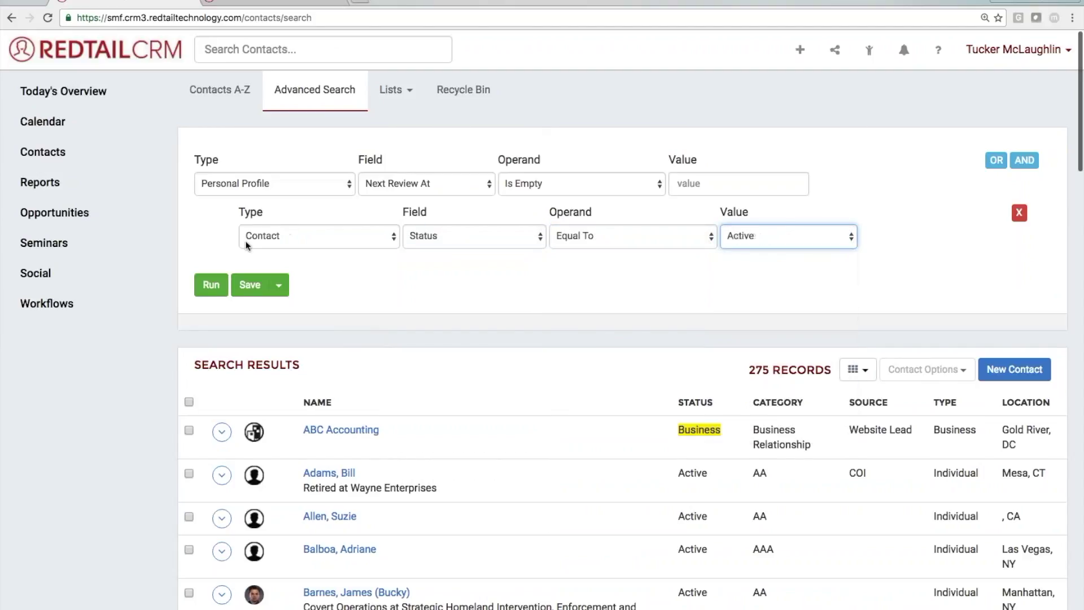
click(210, 283)
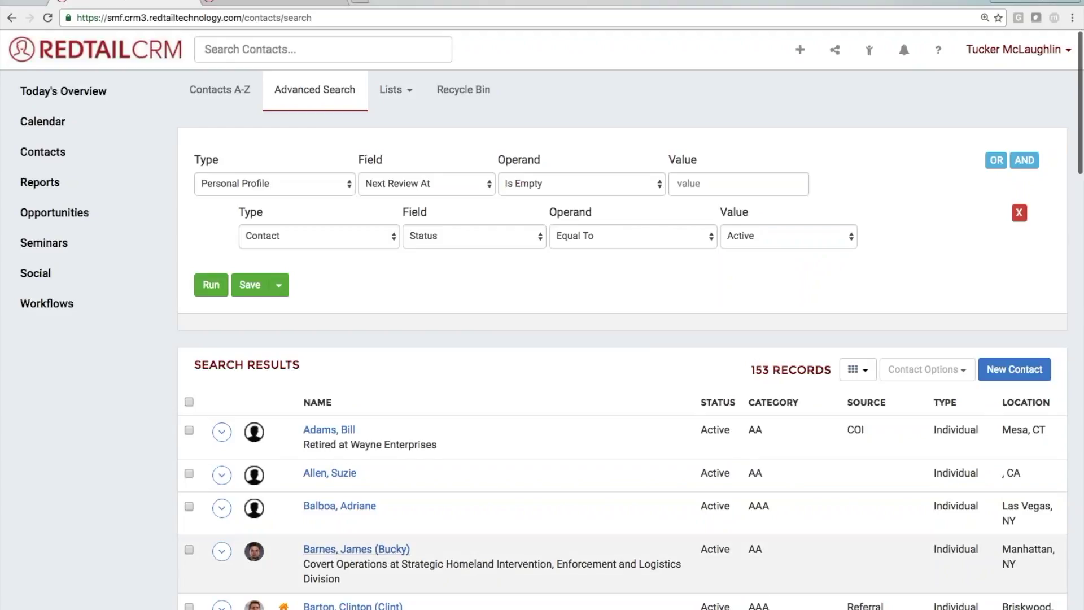
Step: Add a third AND criterion with type Contact and field Servicing Advisor
scroll(564, 480, down, 3)
scroll(787, 459, down, 5)
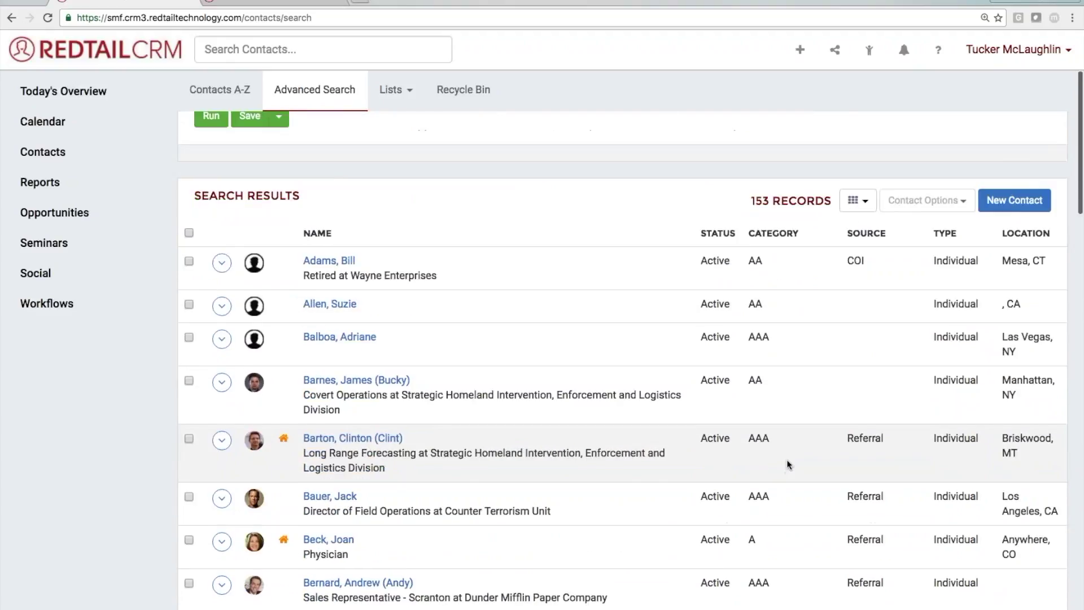
scroll(788, 459, up, 7)
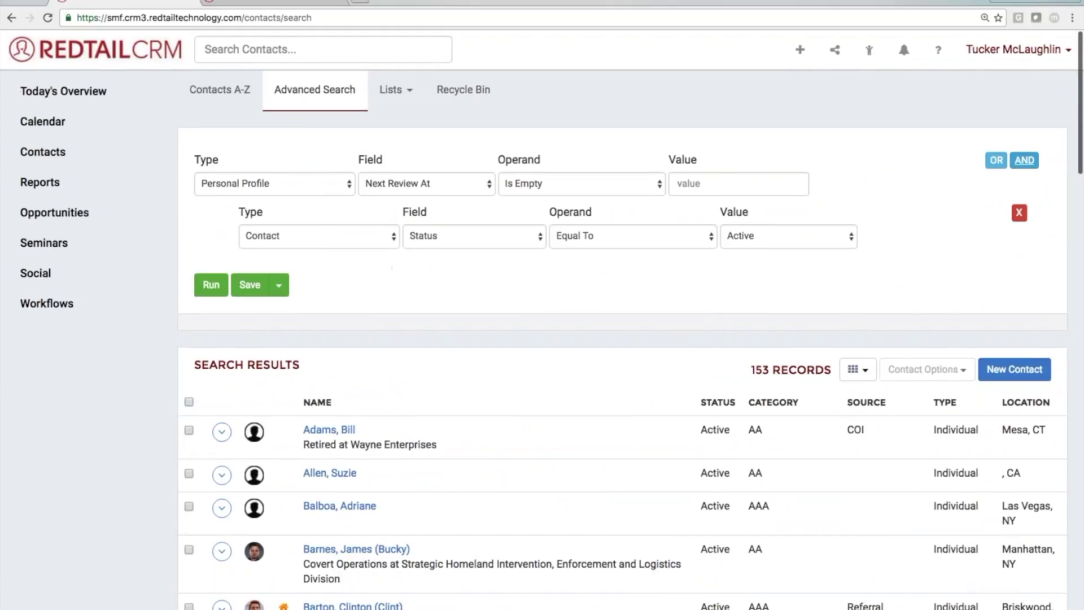
click(1022, 167)
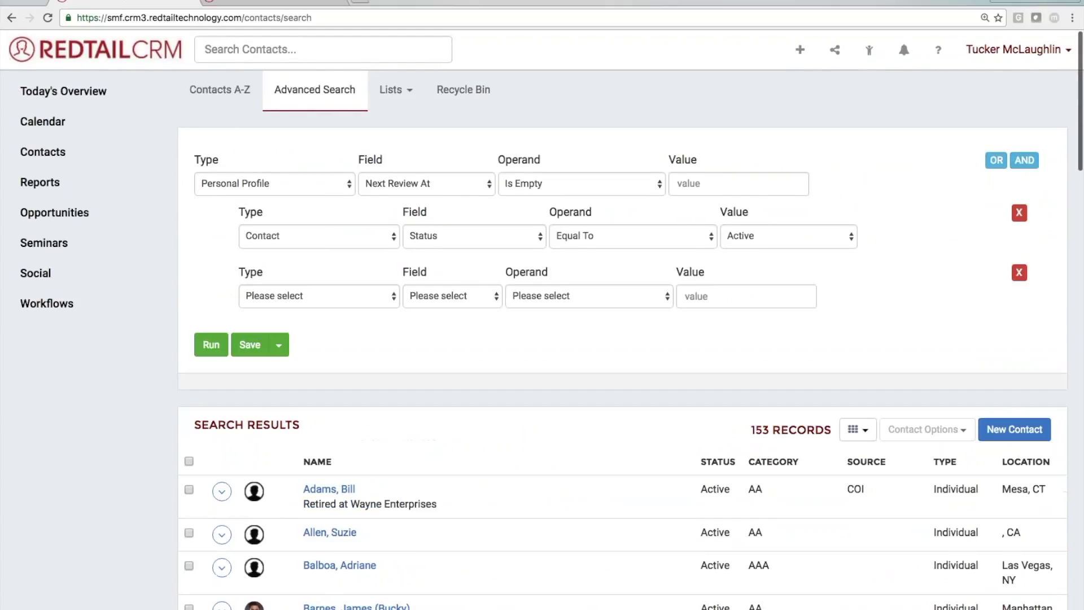
click(302, 297)
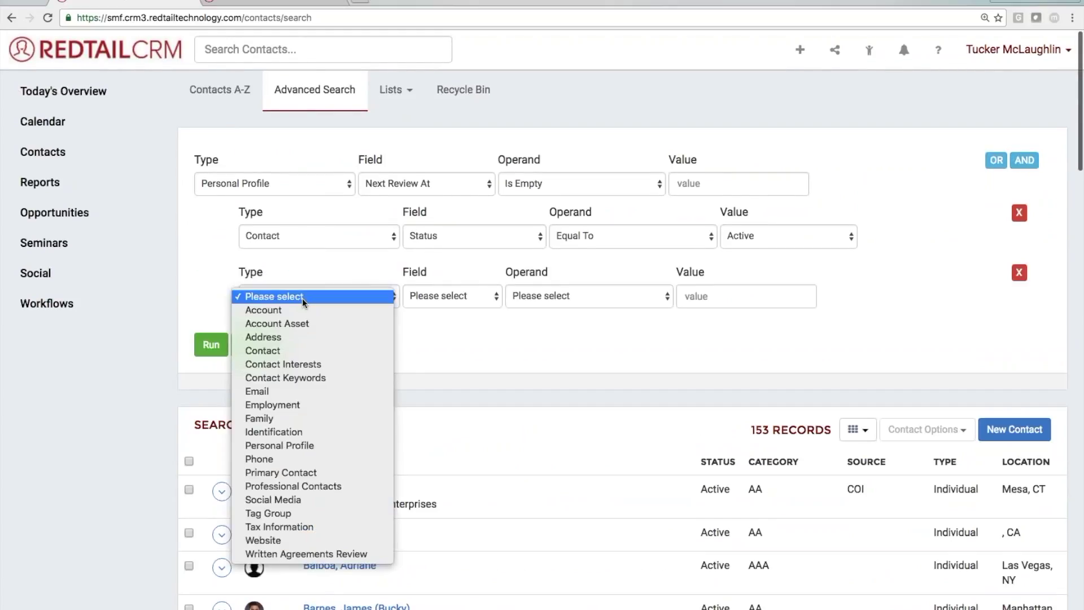
click(303, 350)
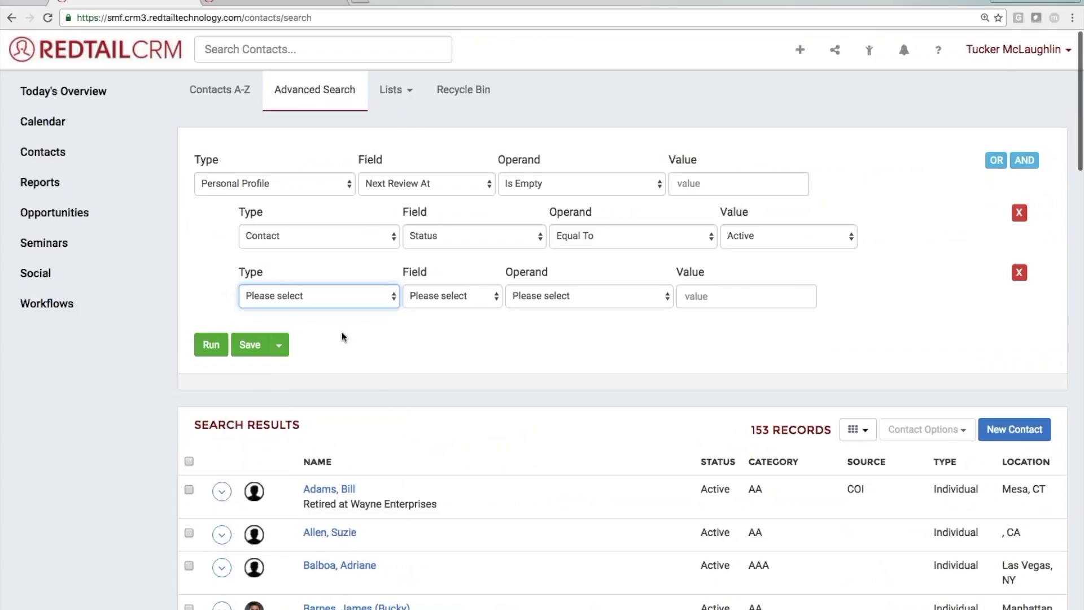
click(456, 288)
scroll(445, 508, down, 3)
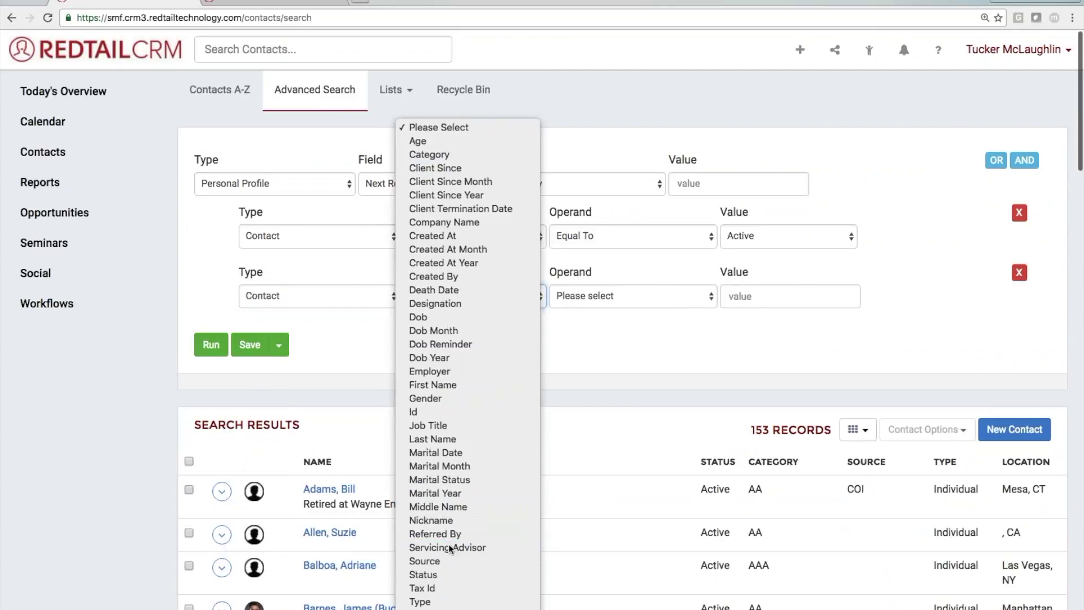
click(680, 286)
Step: Set the Servicing Advisor operand to Equal To, choose the tenth listed advisor as the value, and run the search
click(683, 288)
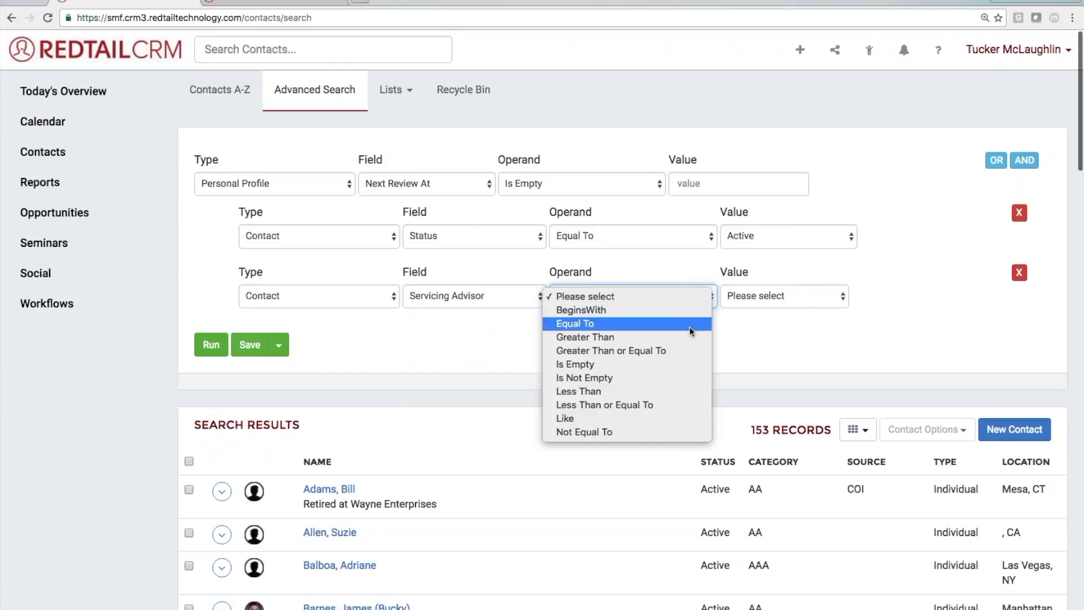
click(687, 323)
click(758, 296)
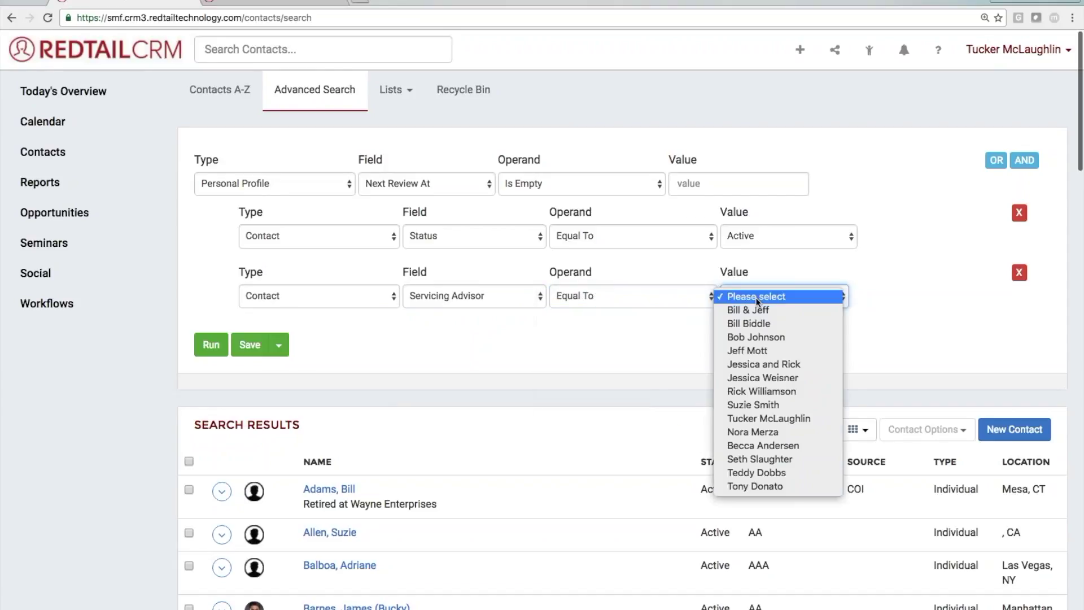
click(751, 433)
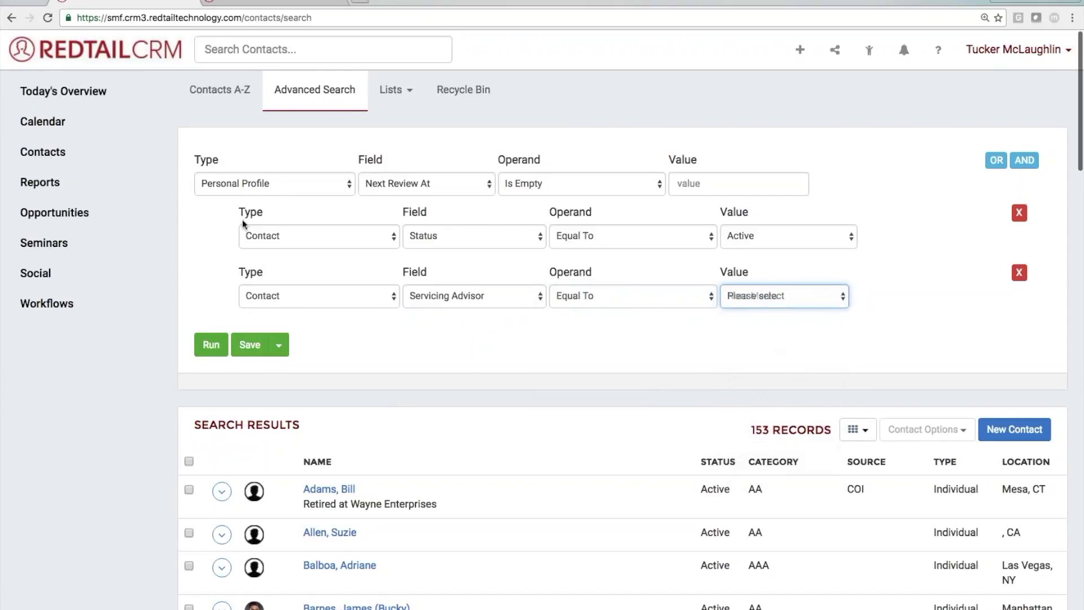
click(216, 345)
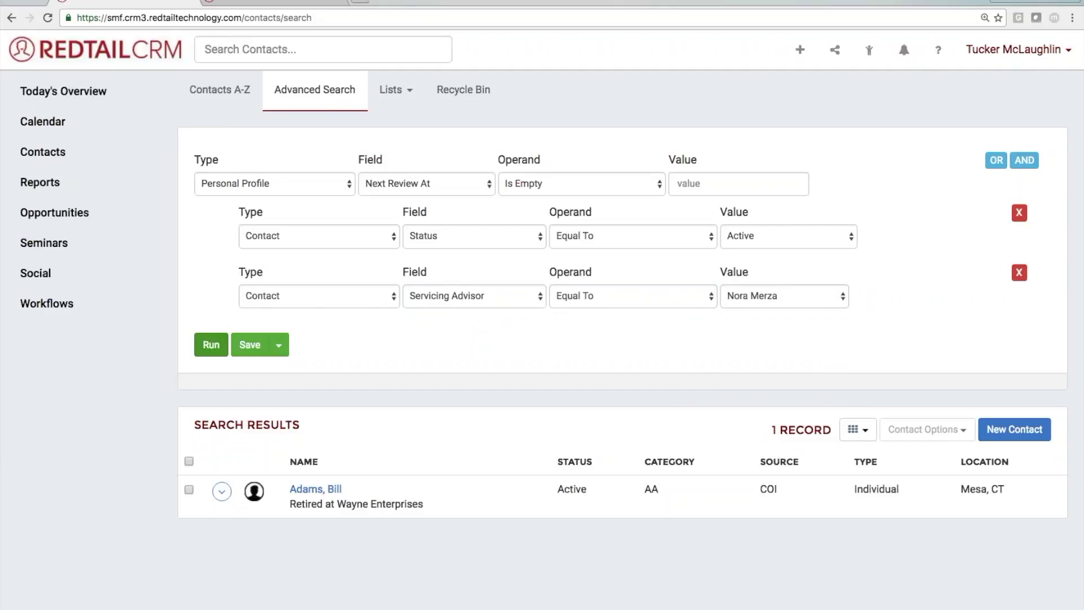
Step: Go to the account management page, open the custom export templates and start a new template
click(1006, 44)
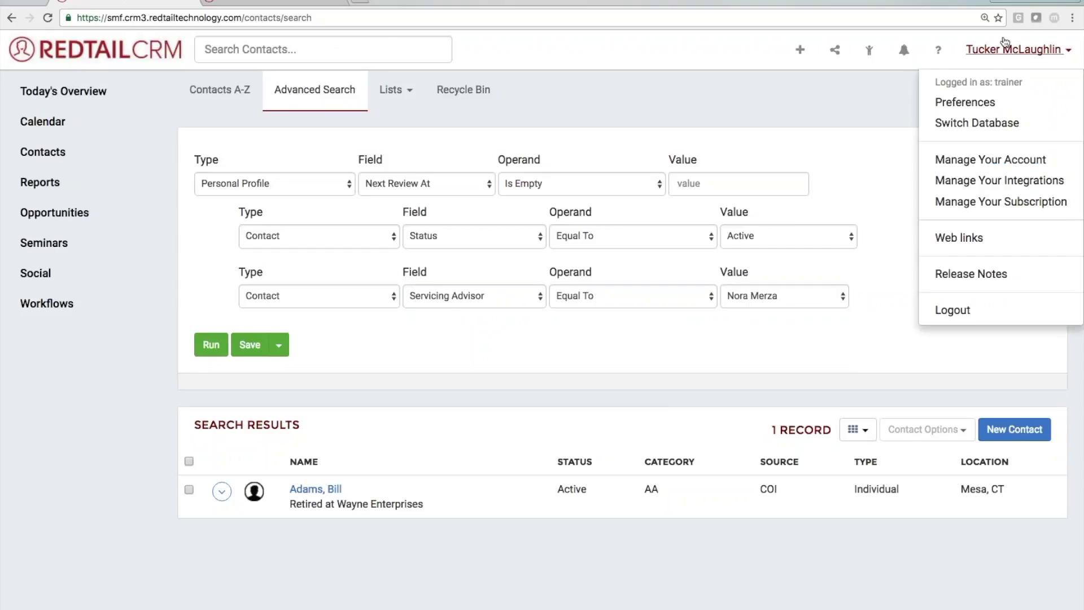
click(969, 161)
click(951, 158)
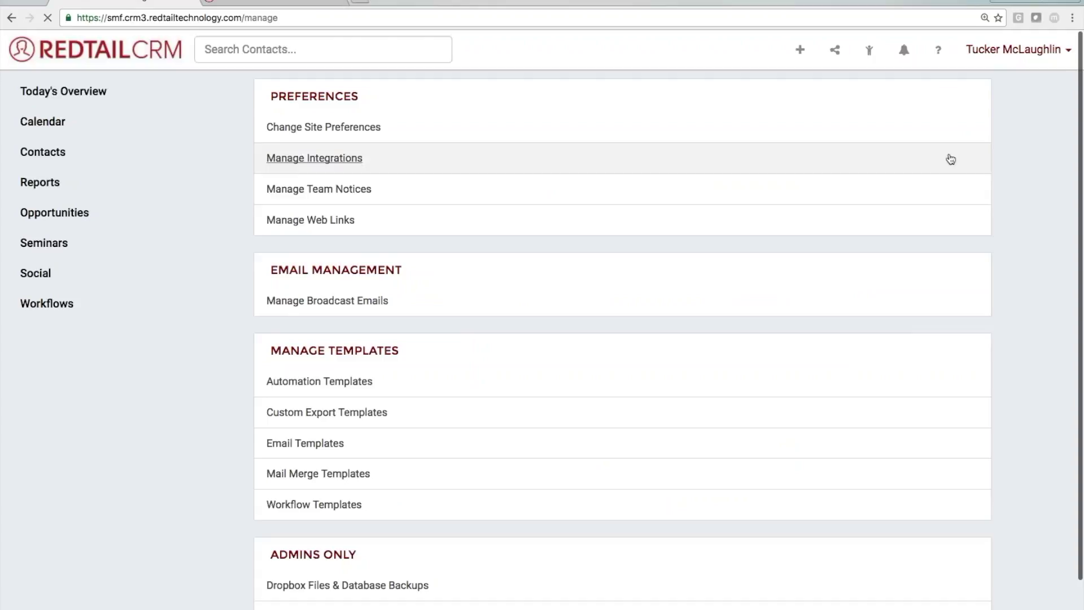
scroll(392, 367, left, 5)
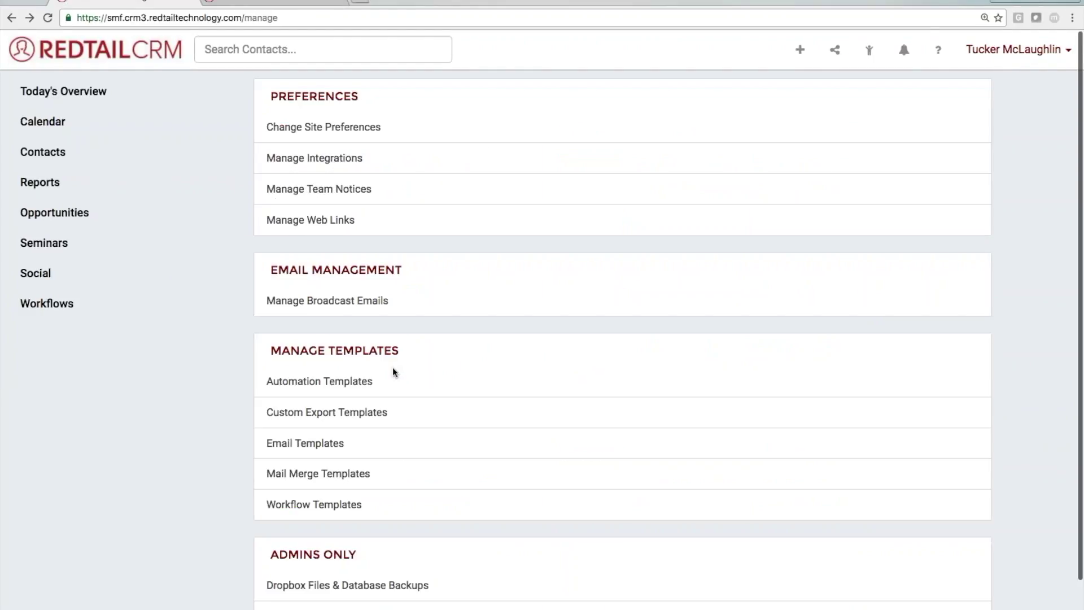
click(352, 414)
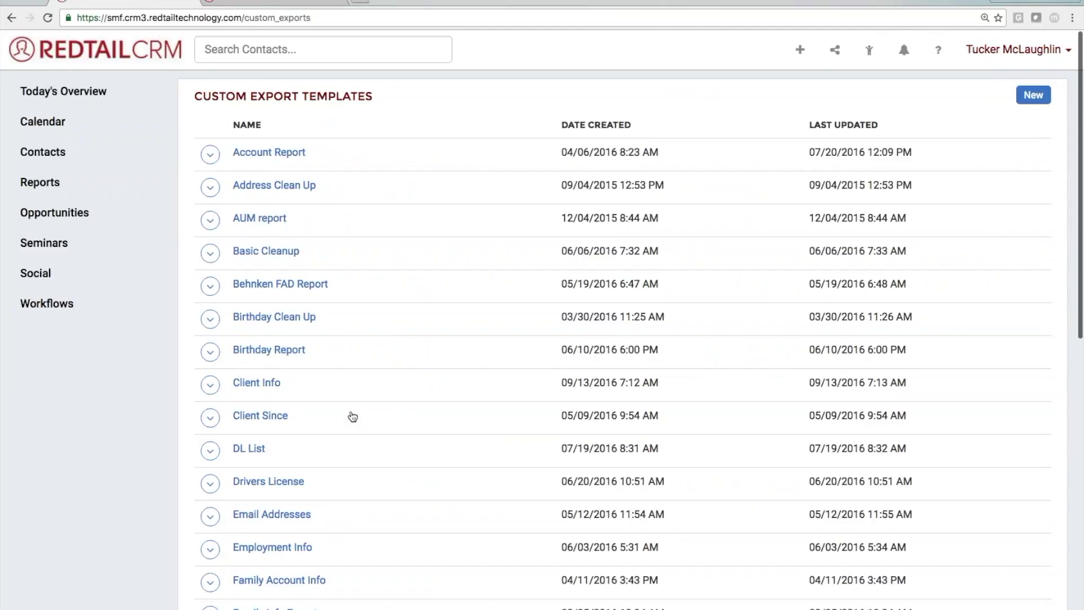
click(1034, 95)
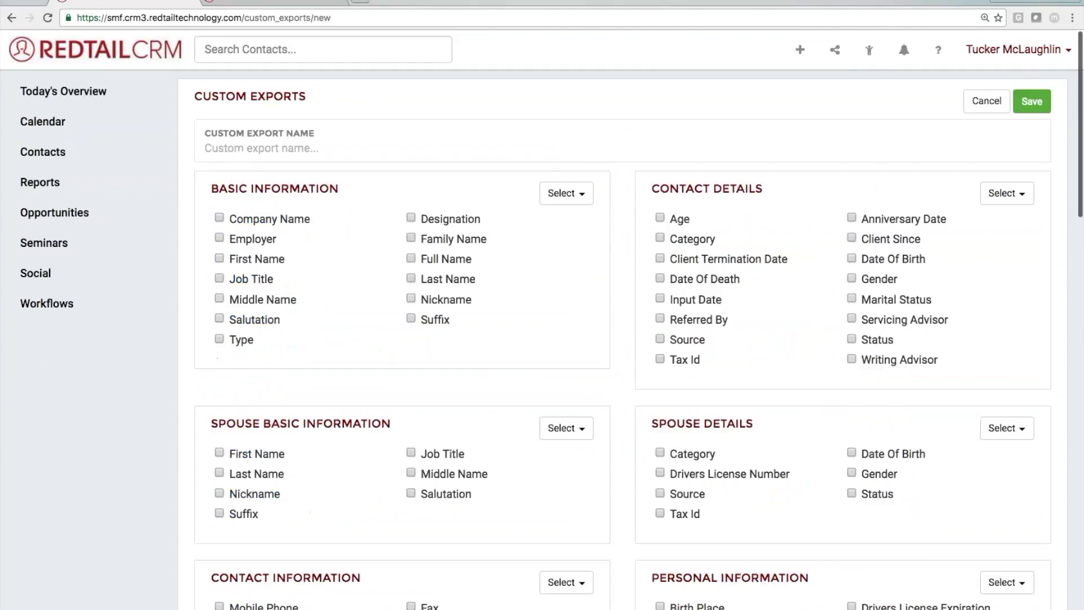
Step: Name the custom export Review Date Clean Up and include First Name and Last Name from Basic Information
click(714, 145)
text(Review Date Clean Up)
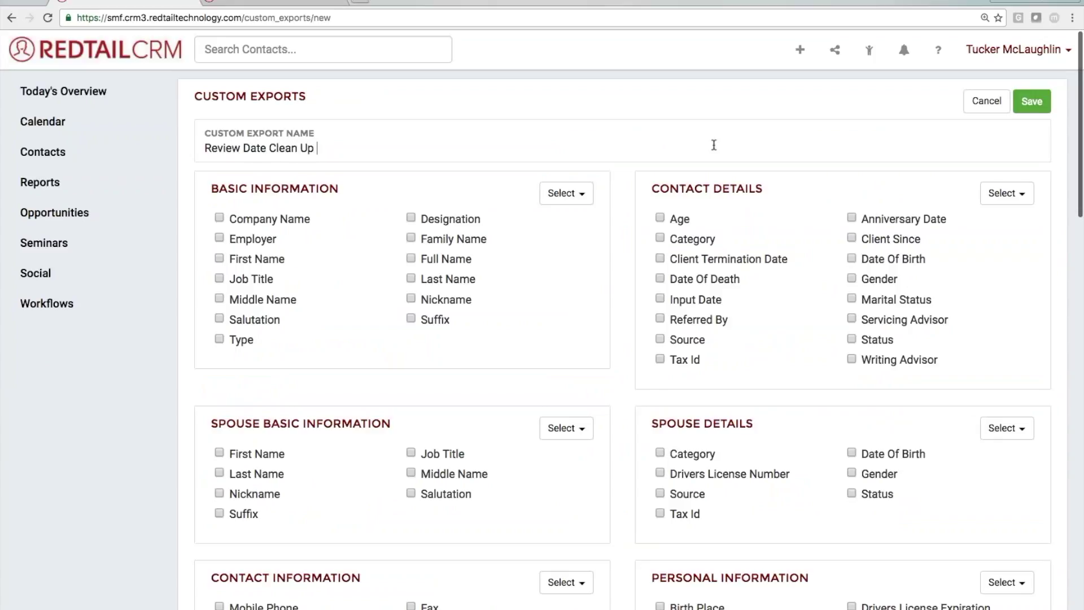
click(219, 258)
Step: Find the review fields on the page and include First Review Date, Next Review Date and Review Frequency from Know Your Client
key(ctrl+f)
text(review)
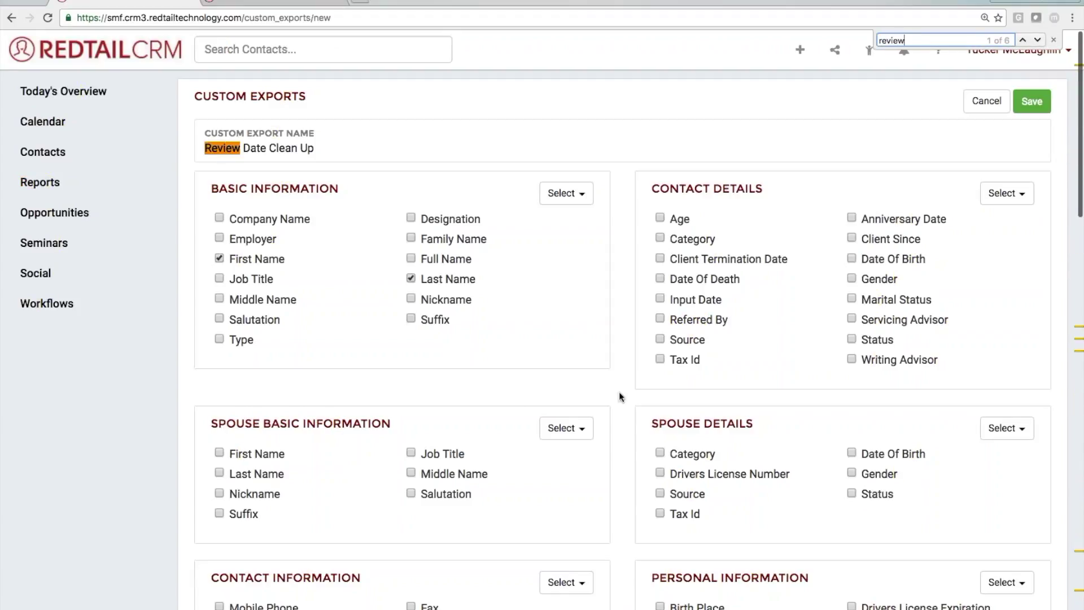
key(Return)
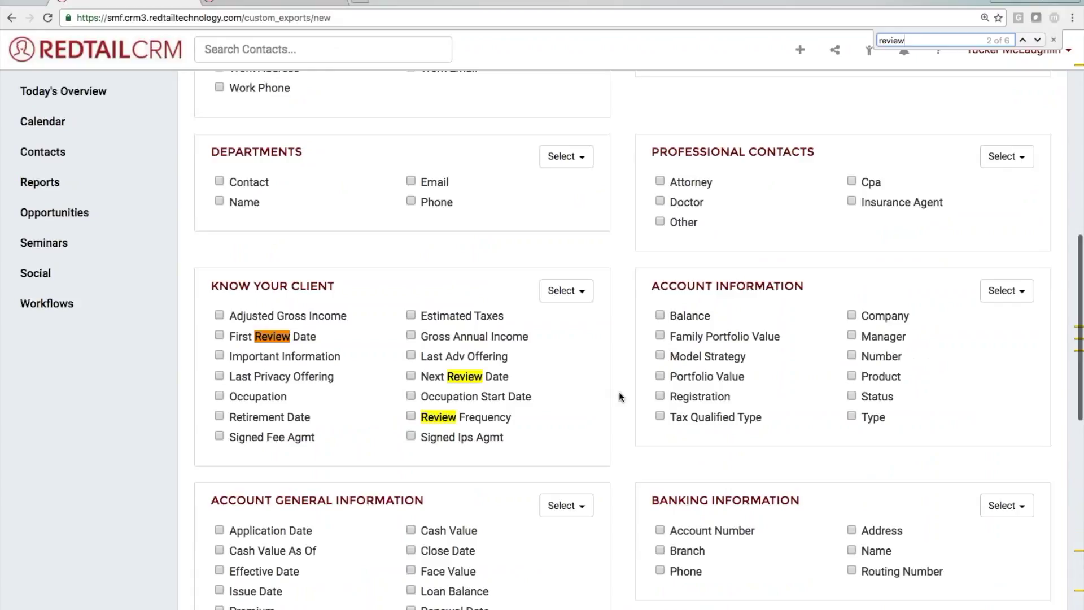
click(219, 335)
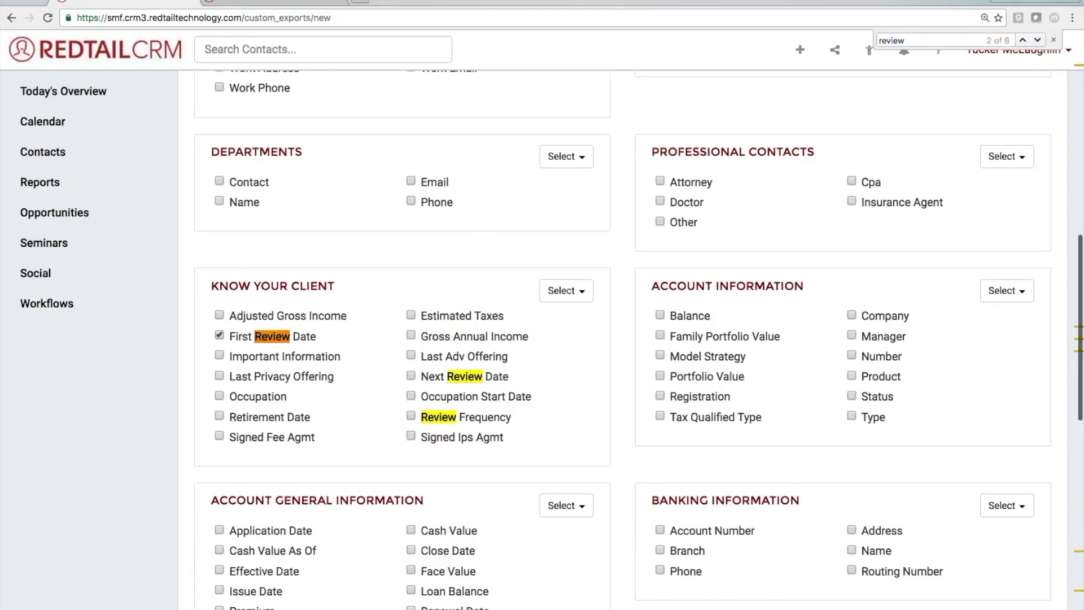
click(411, 376)
click(411, 416)
Step: Save the selected export fields, move Last Name ahead of First Name in the field ordering, and save the order
scroll(479, 417, down, 6)
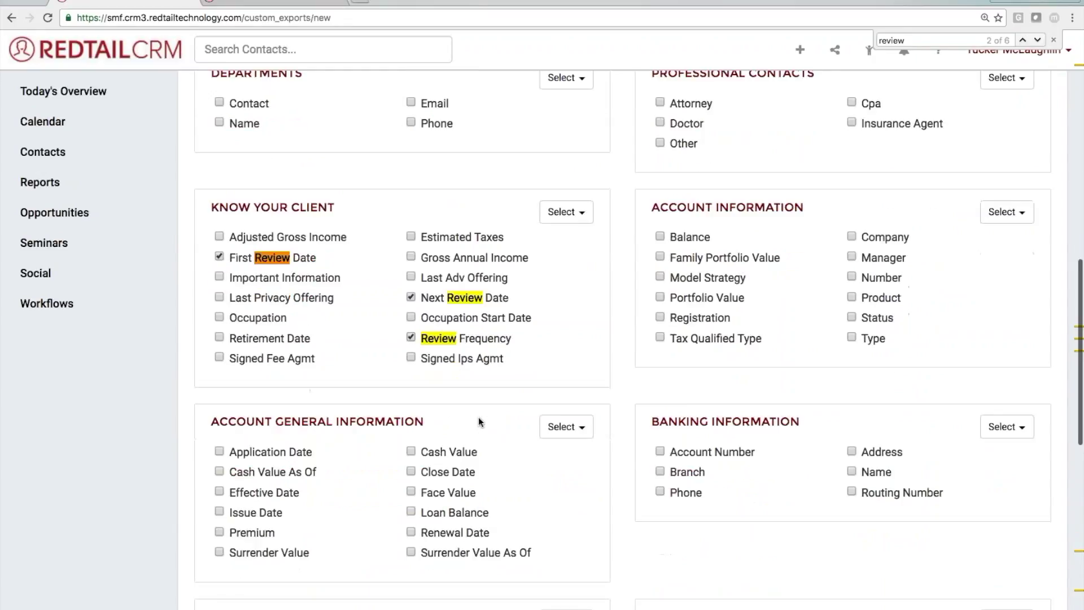
scroll(479, 422, down, 4)
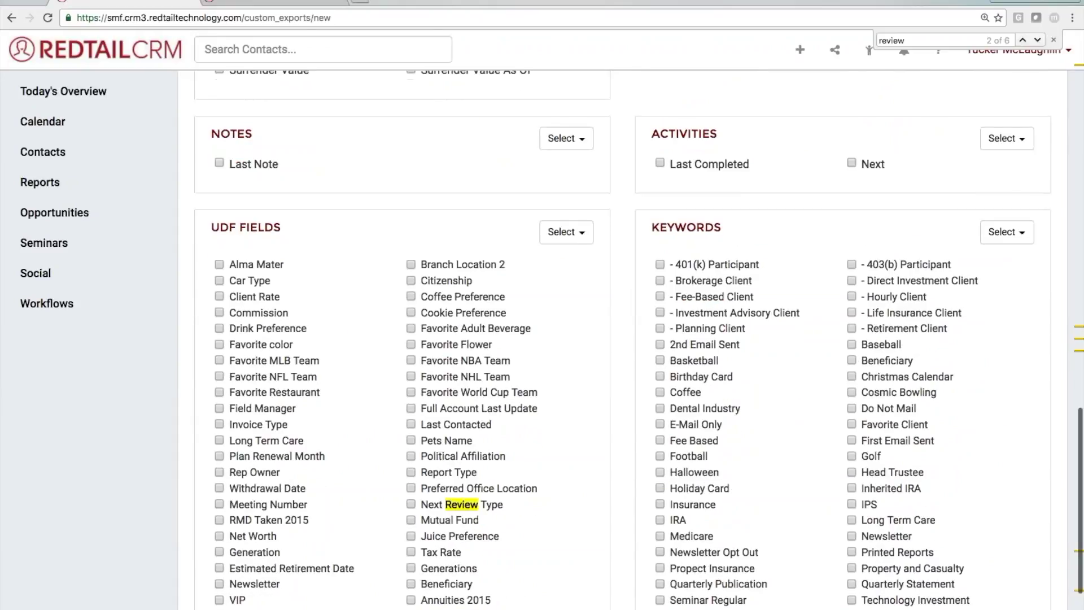
scroll(638, 339, up, 10)
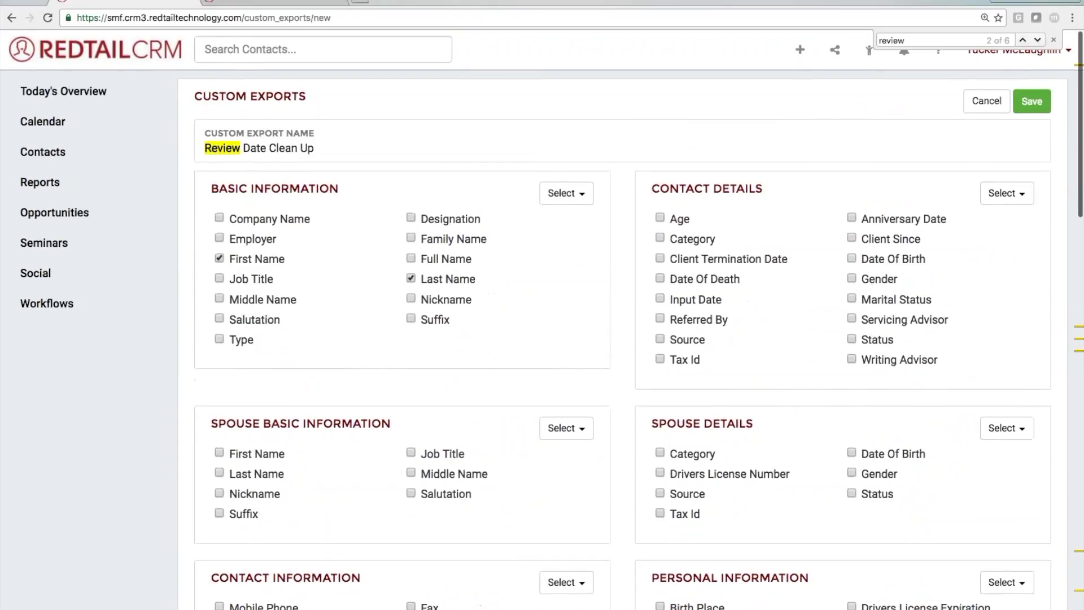
click(1030, 107)
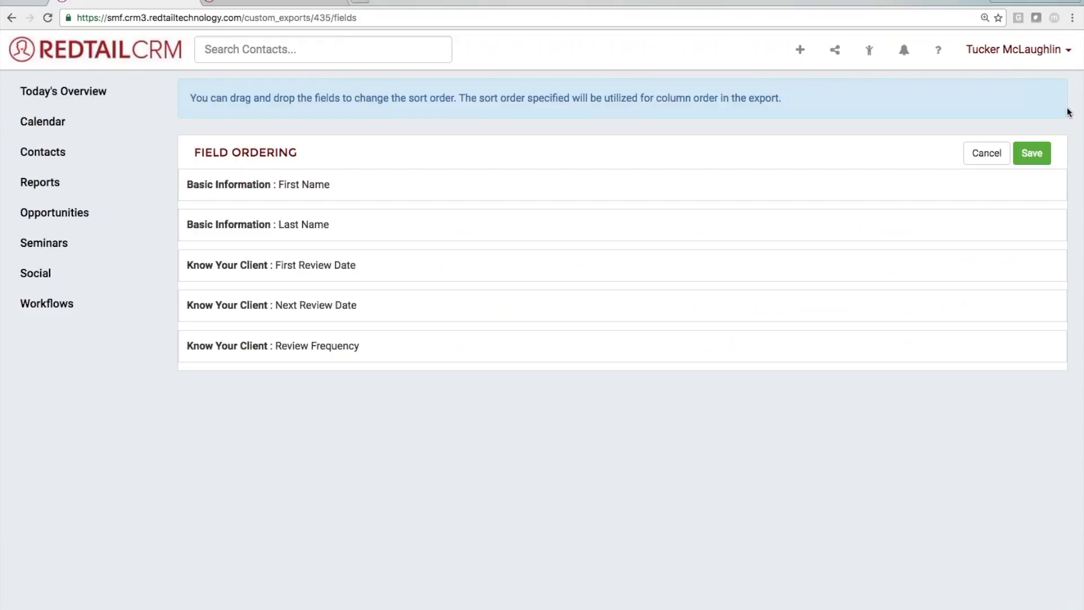
drag(598, 223, 594, 183)
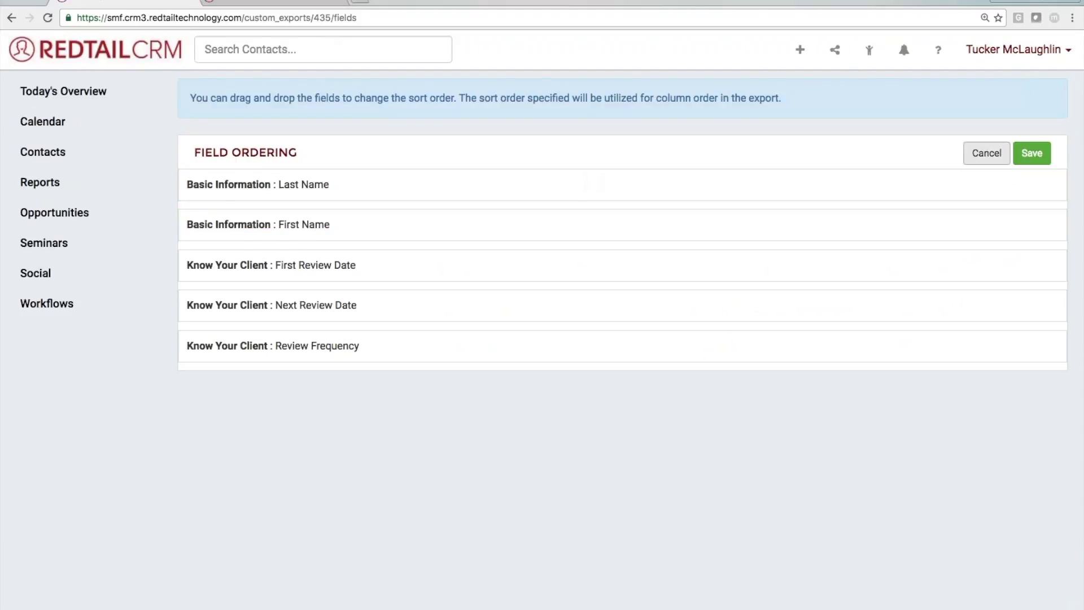
click(1032, 153)
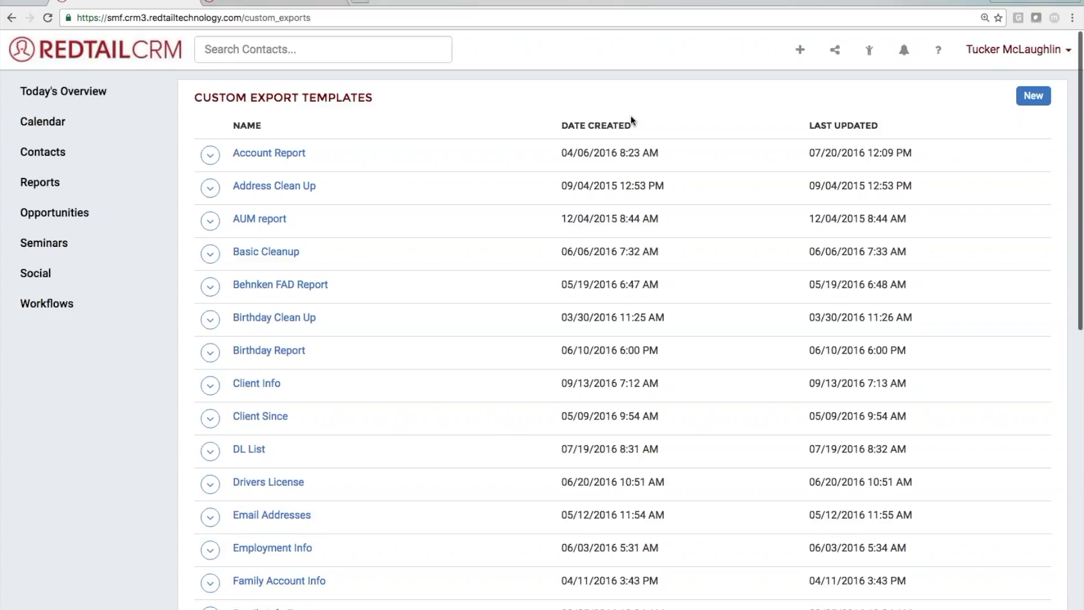
Step: Run an advanced contact search for Personal Profile records whose Next Review At field Is Empty
click(52, 156)
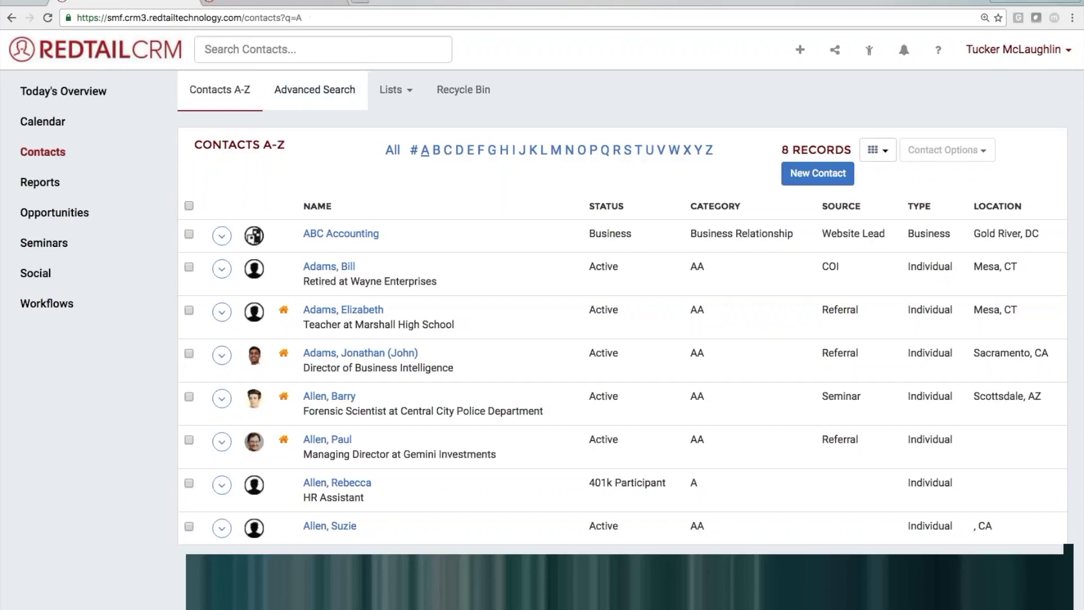
click(341, 88)
click(300, 182)
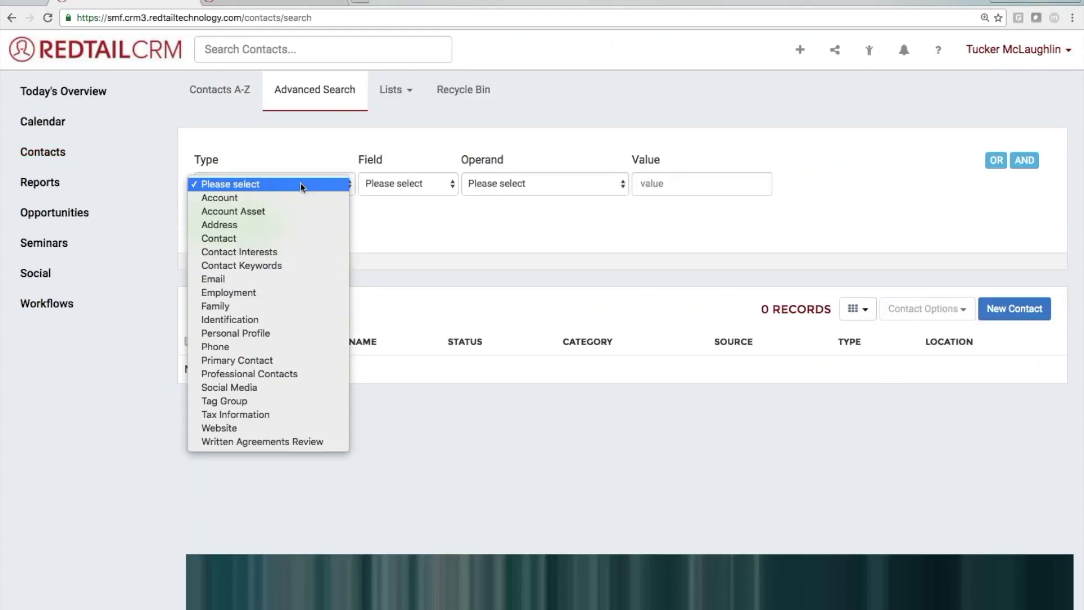
click(294, 333)
click(446, 180)
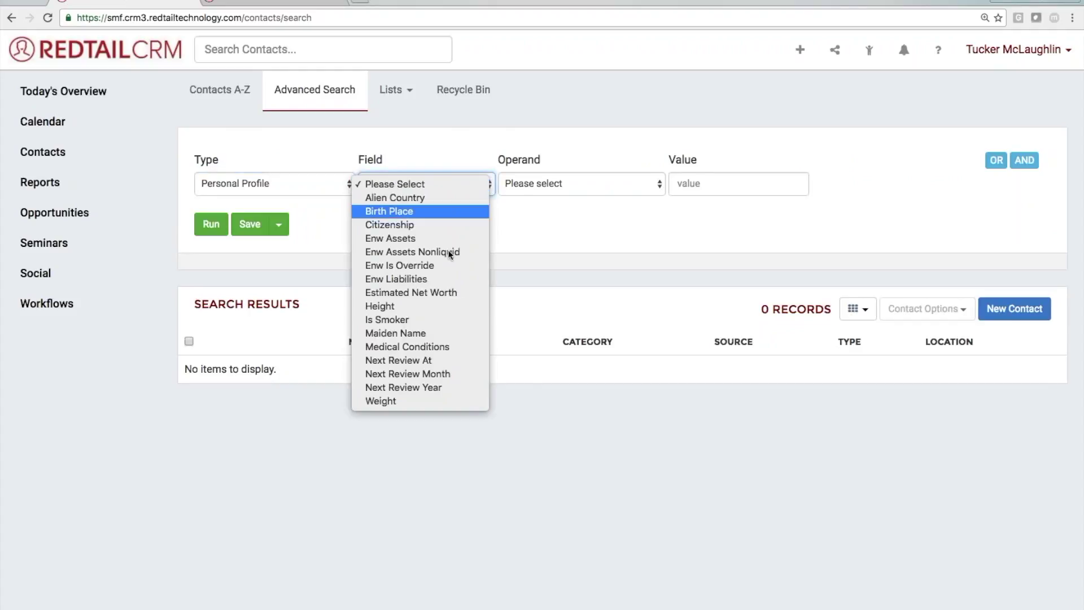
click(438, 365)
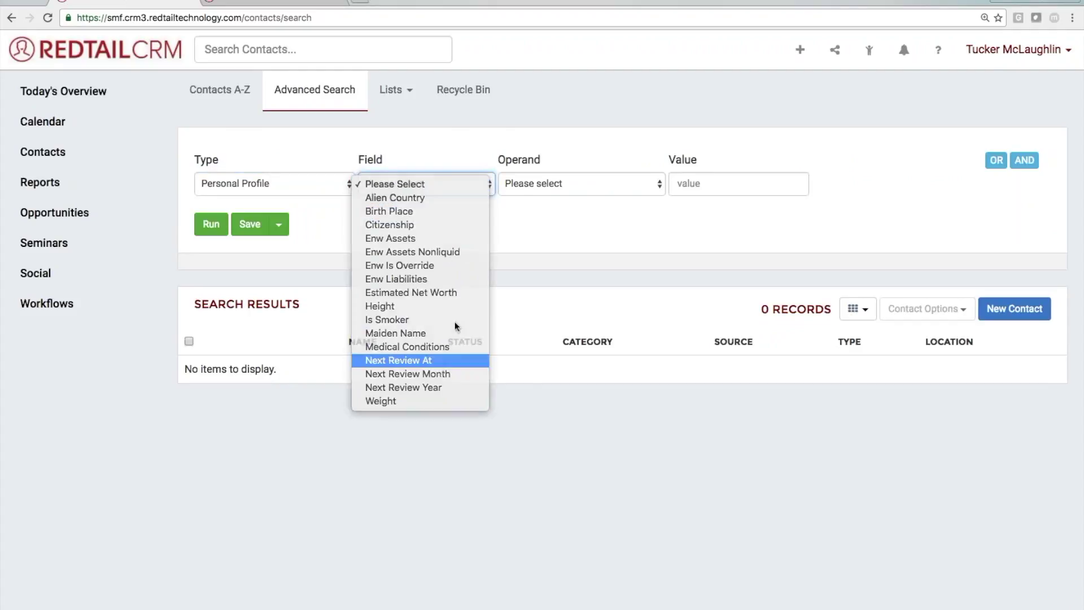
click(557, 178)
click(532, 252)
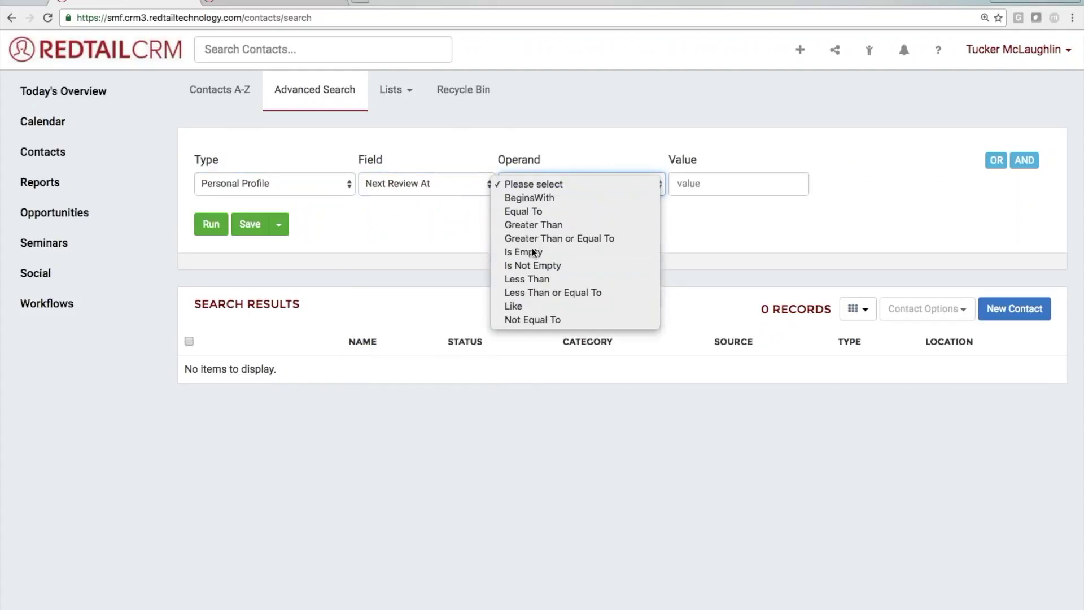
click(212, 224)
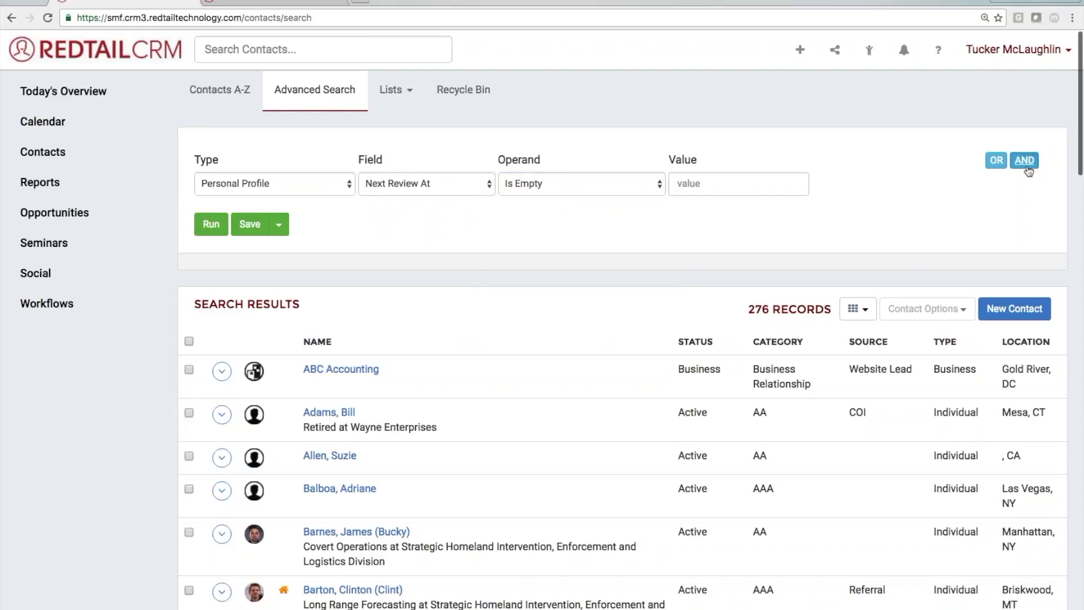
Step: Add an AND condition requiring the contact's Servicing Advisor to be Equal To the chosen advisor, and rerun the search
click(1027, 166)
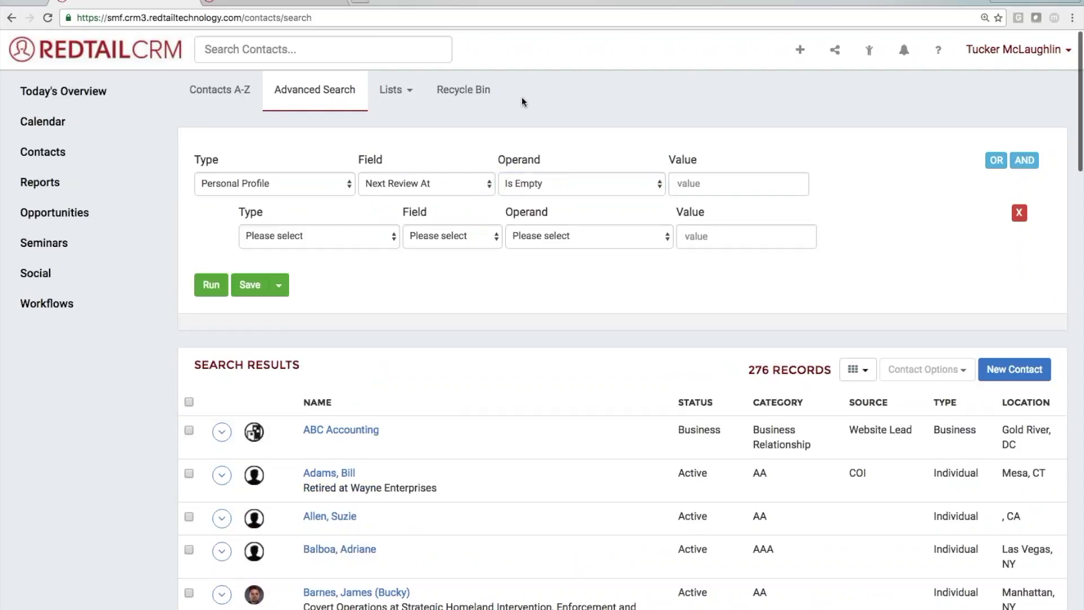
click(302, 236)
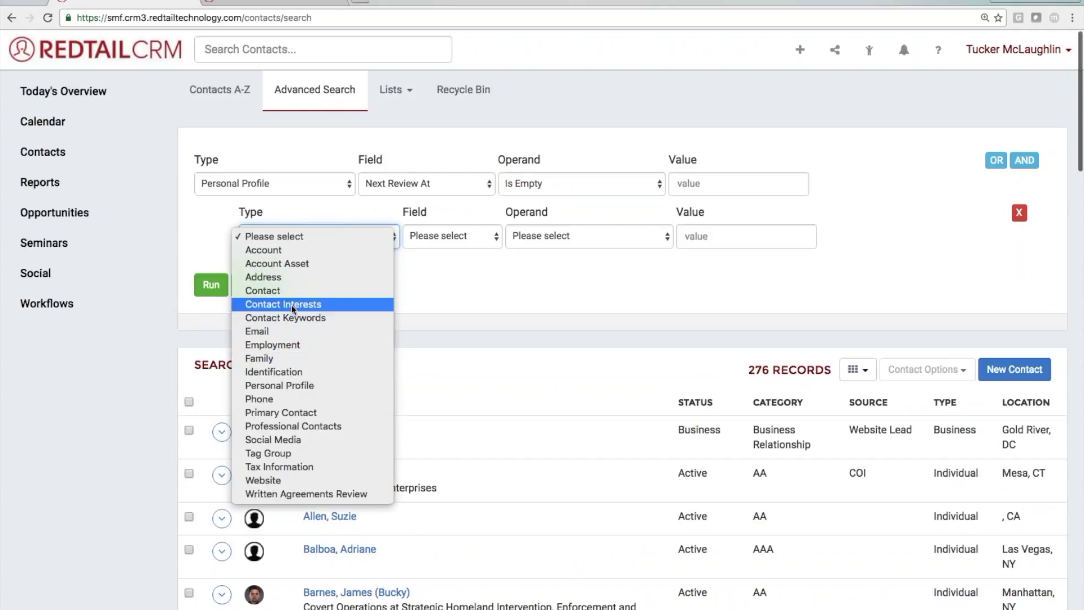
click(283, 290)
click(450, 248)
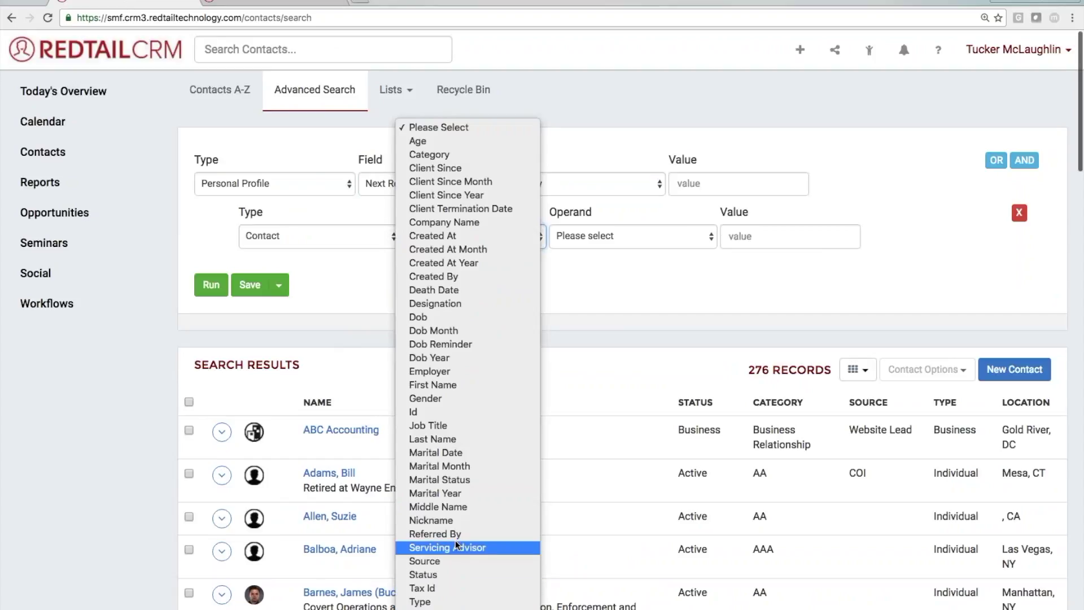
click(455, 546)
click(601, 235)
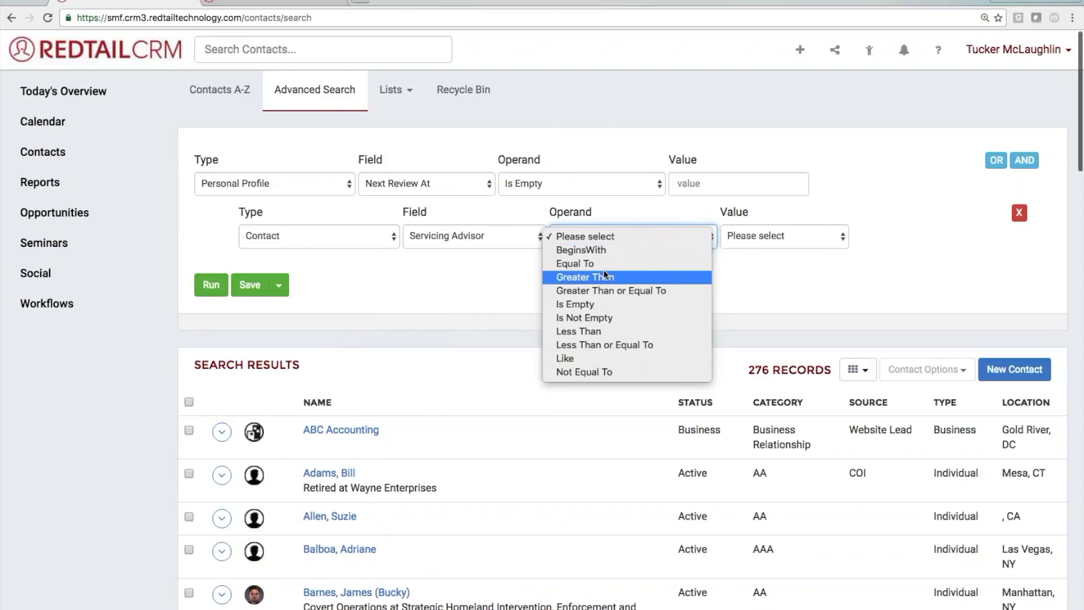
click(600, 304)
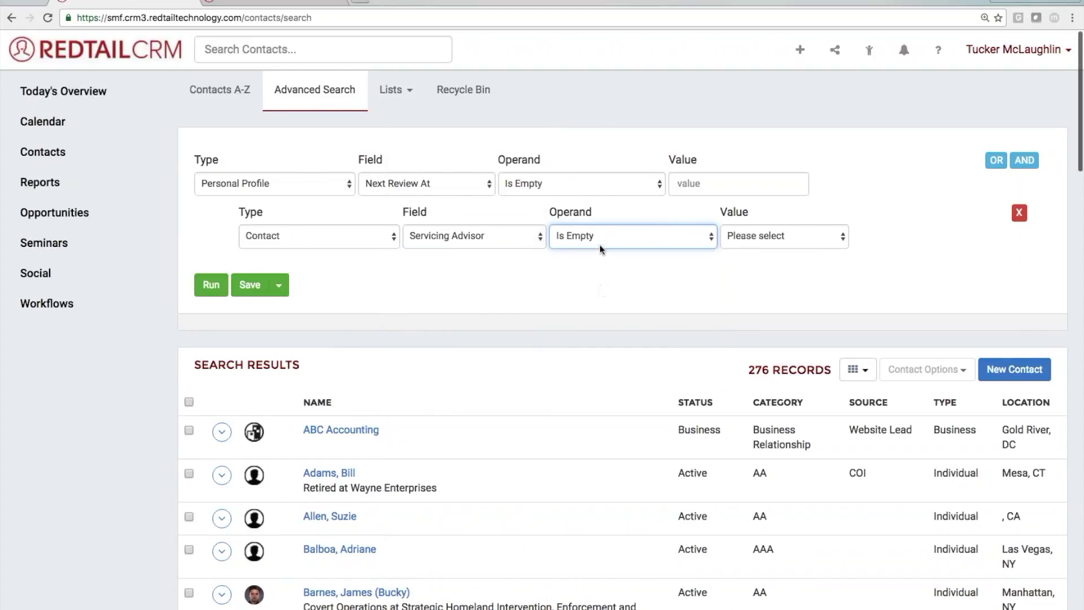
click(599, 245)
click(768, 251)
click(777, 233)
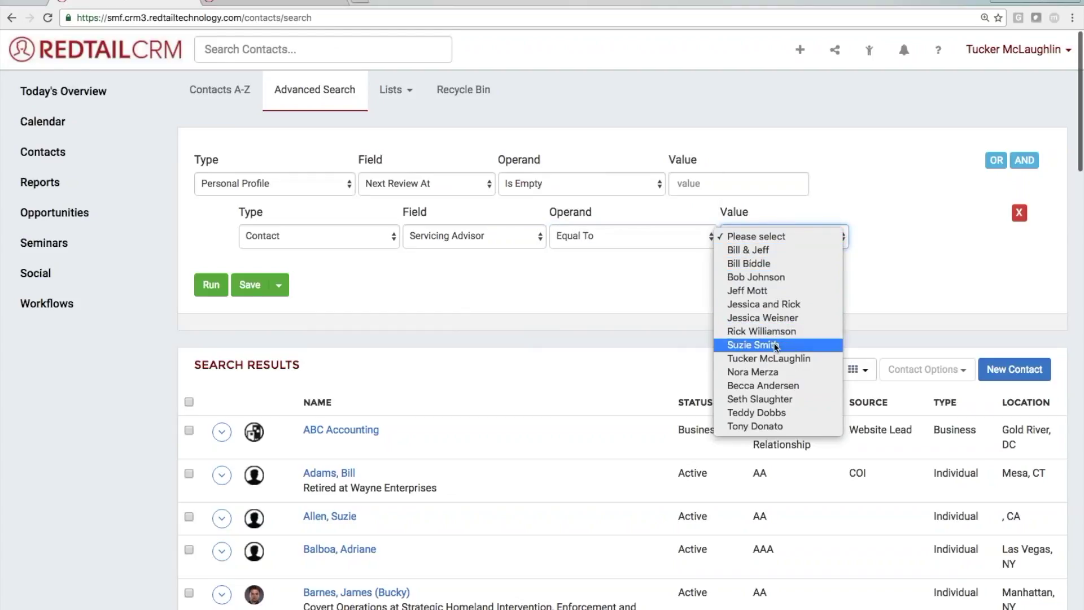
click(775, 372)
click(214, 290)
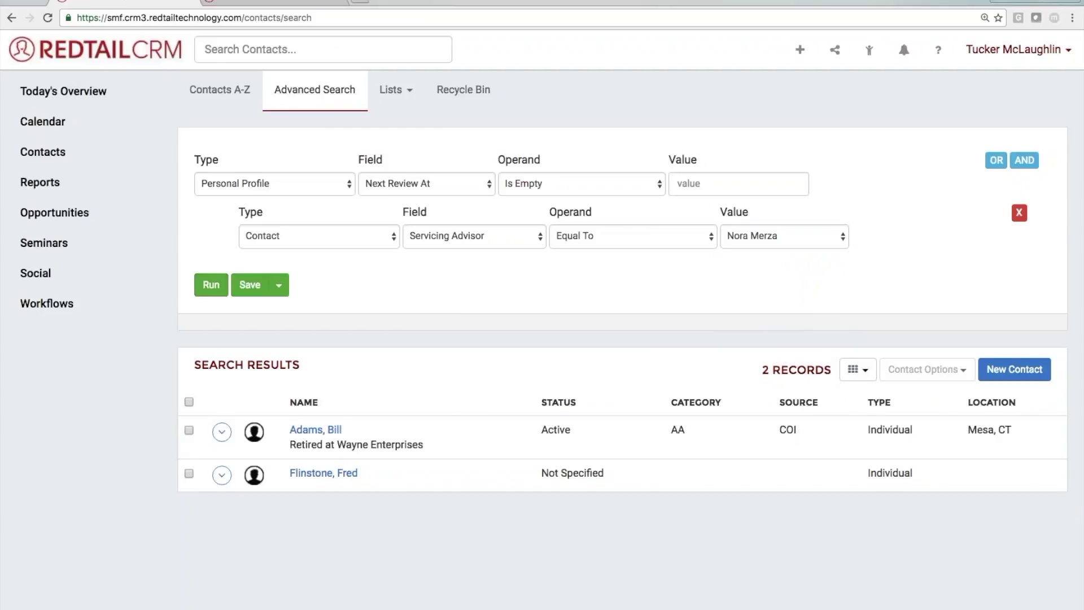
Step: Select all contacts in the search results and run the Review Date Clean Up custom export for them
click(189, 402)
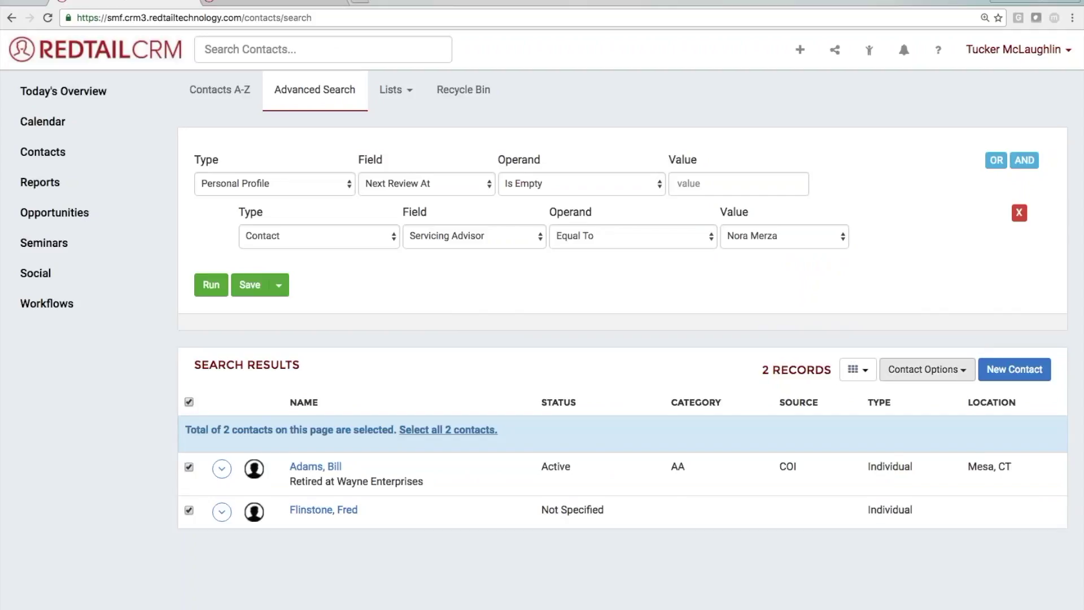
click(928, 369)
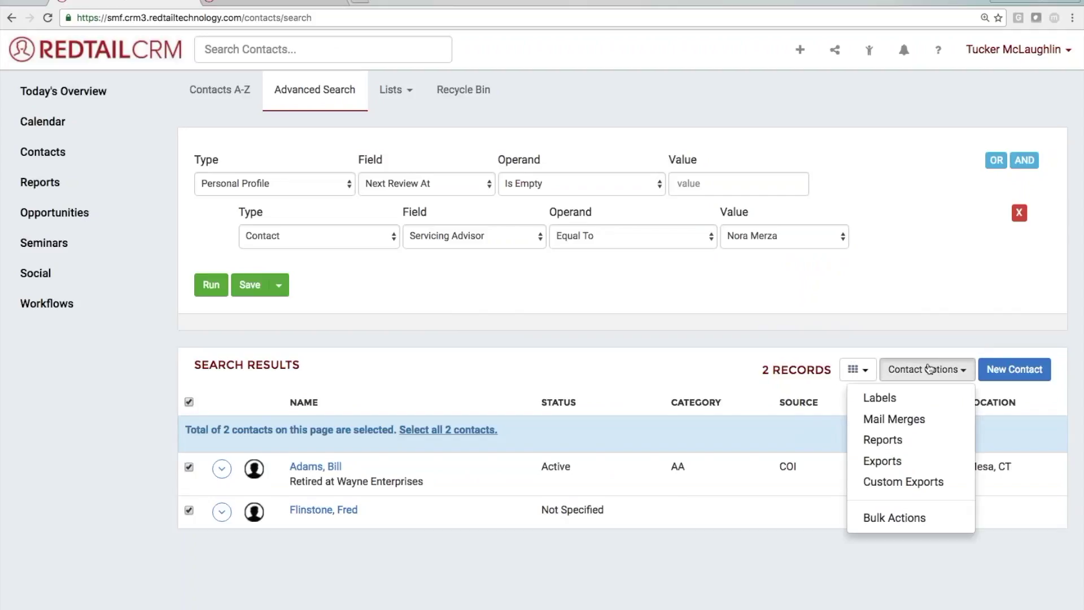
click(908, 482)
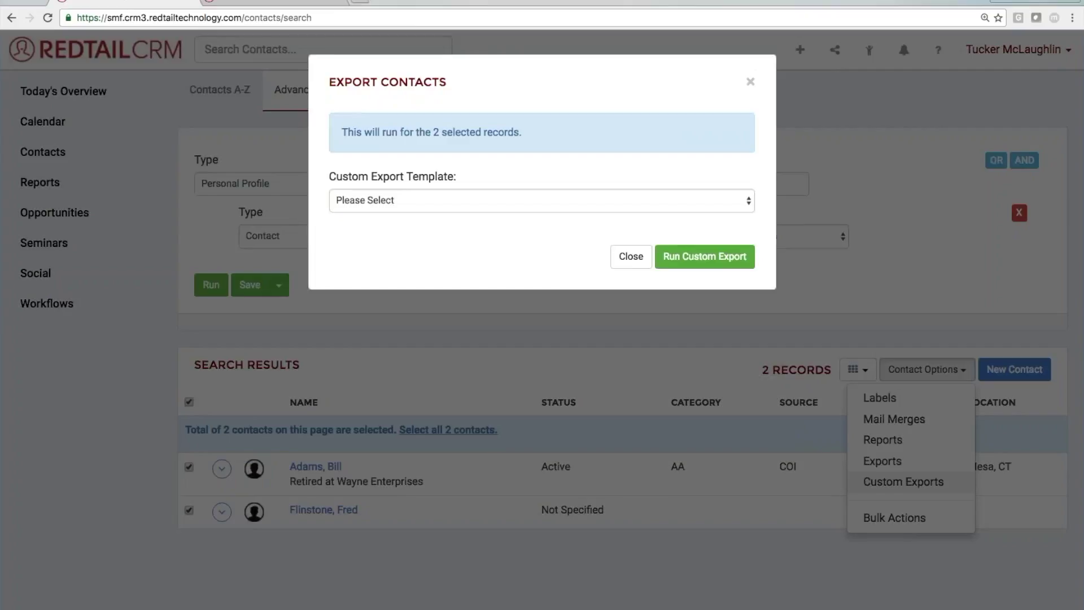
click(452, 211)
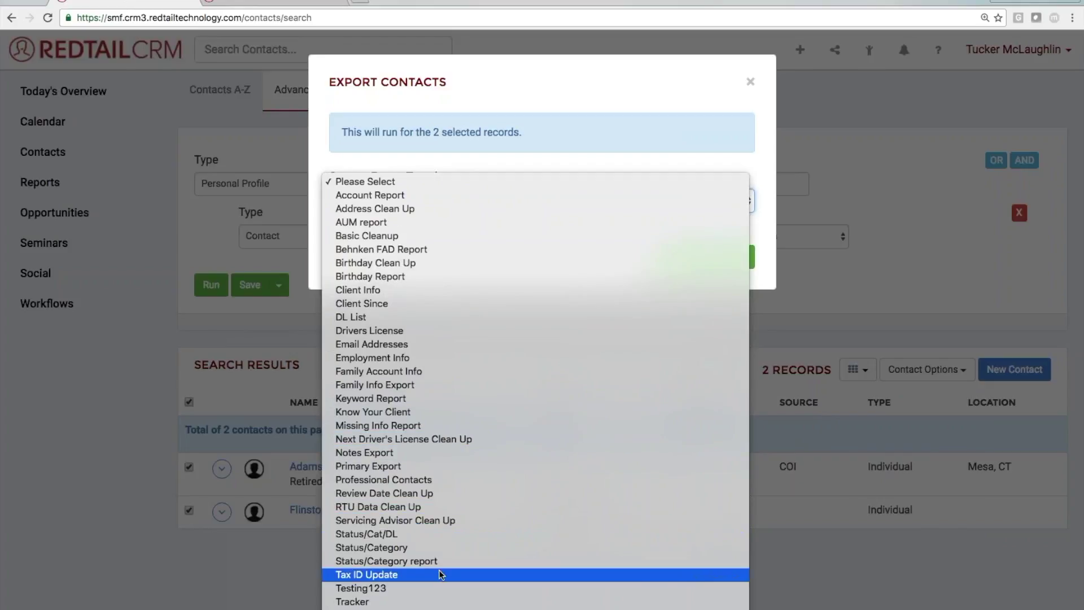
key(Escape)
click(670, 262)
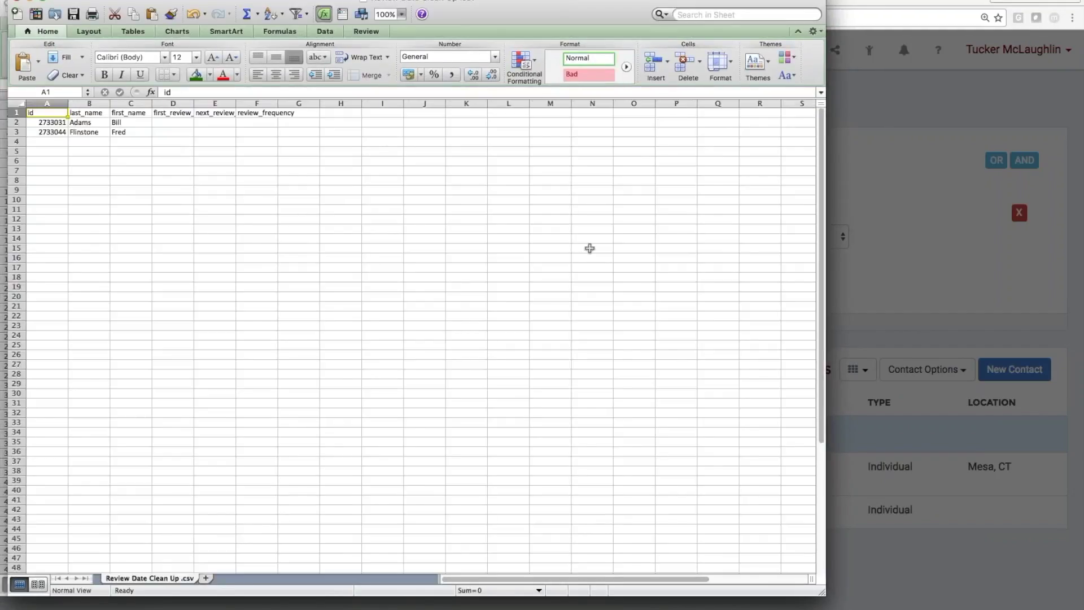
Step: In the exported spreadsheet, widen the first_review_date column and enter 8/1/2016 for the first contact
drag(195, 104, 254, 112)
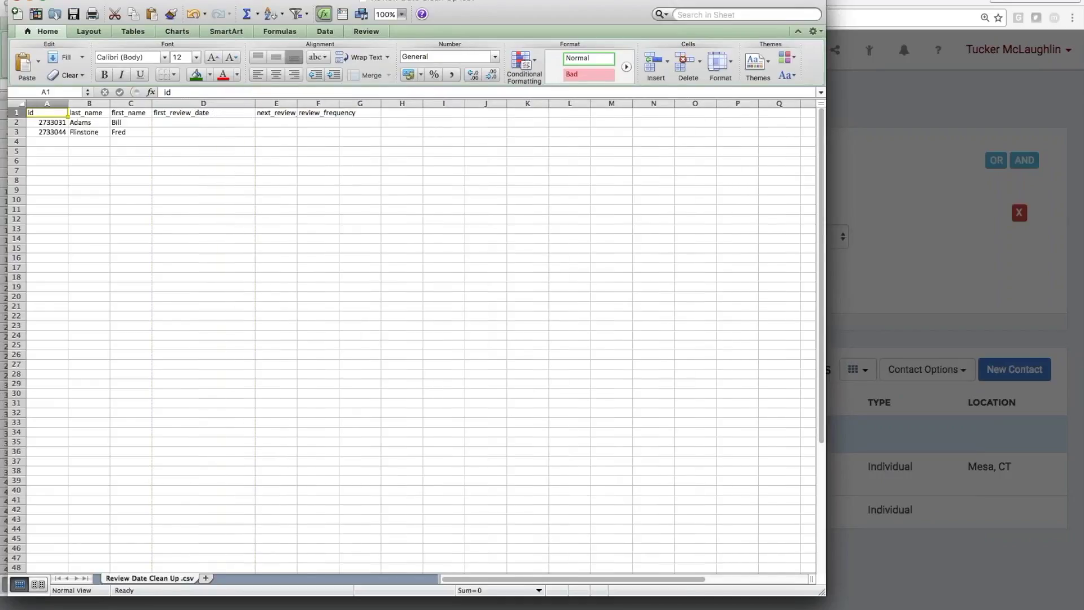
double_click(229, 123)
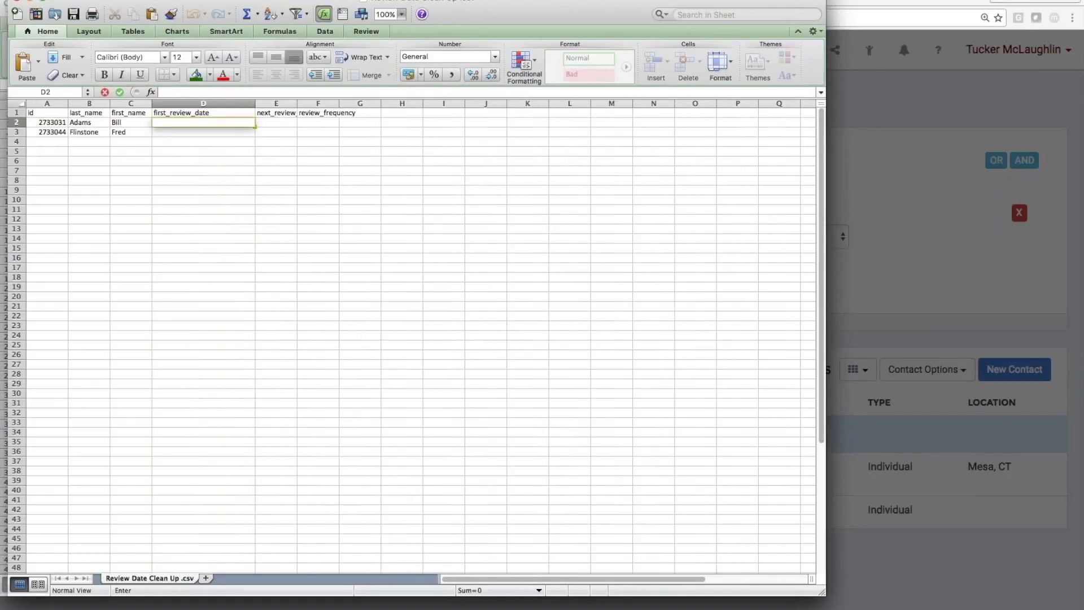
text(8)
text(/1/30)
key(BackSpace)
key(BackSpace)
text(2016)
key(Return)
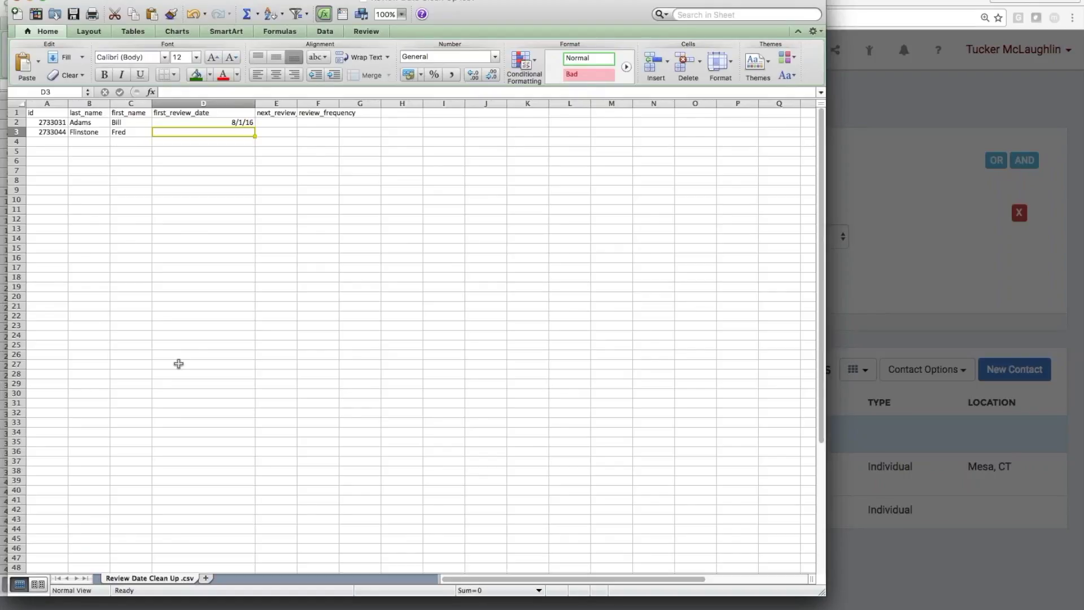
Step: Examine the id value of the first contact in cell A2 alongside that row's first review date
double_click(54, 122)
drag(67, 122, 24, 115)
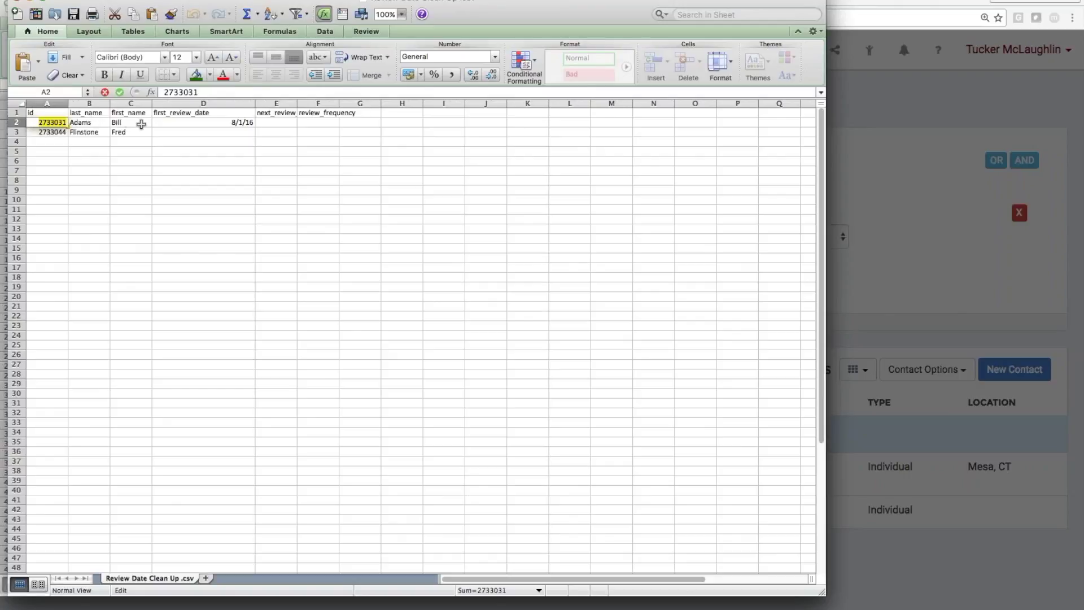
click(51, 120)
double_click(51, 121)
click(177, 125)
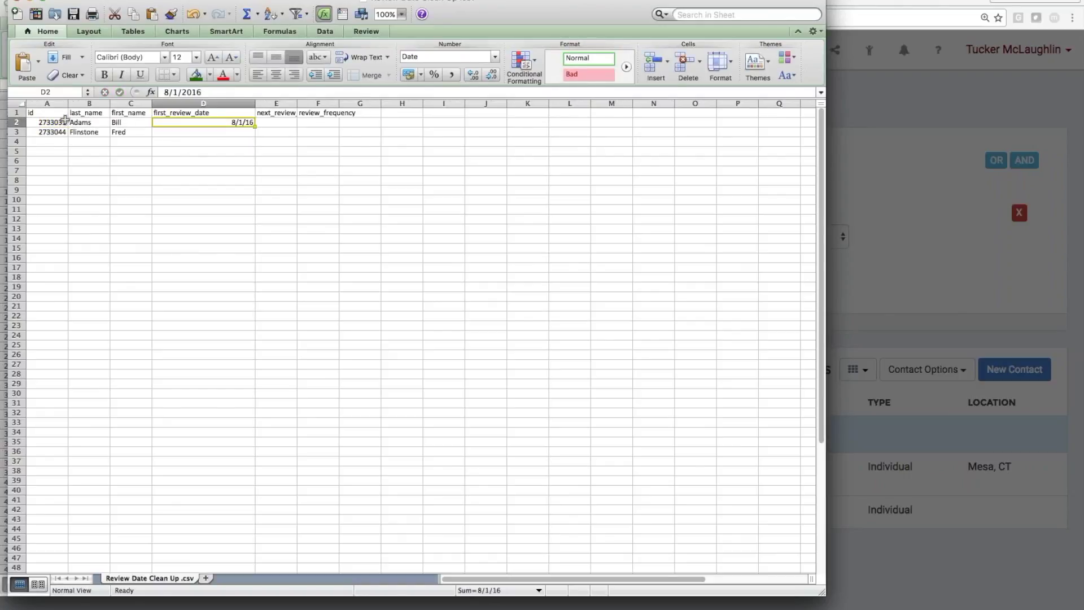
click(107, 122)
double_click(51, 122)
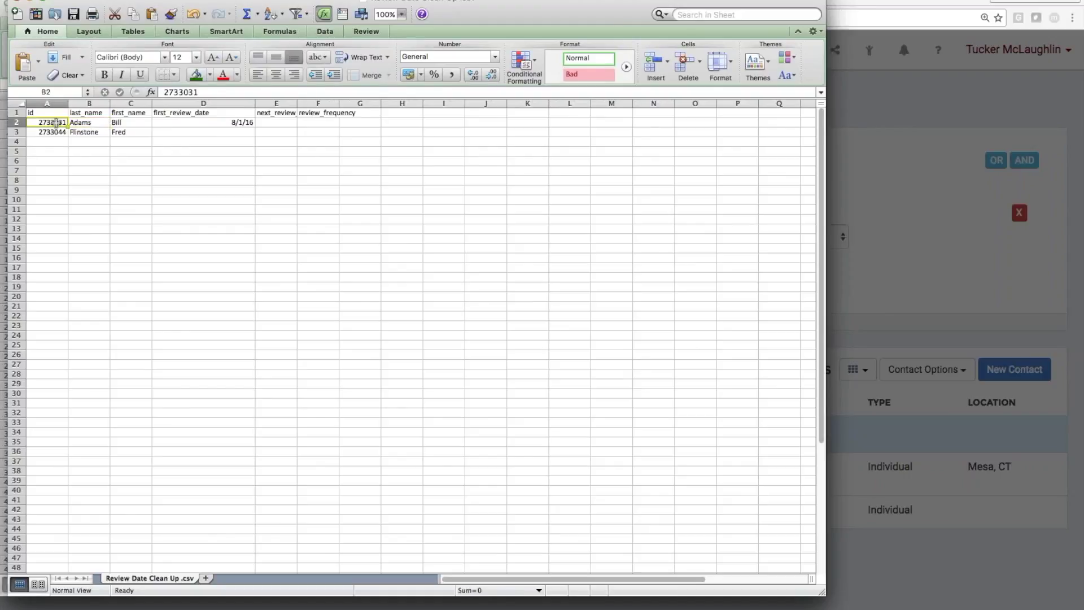
double_click(51, 122)
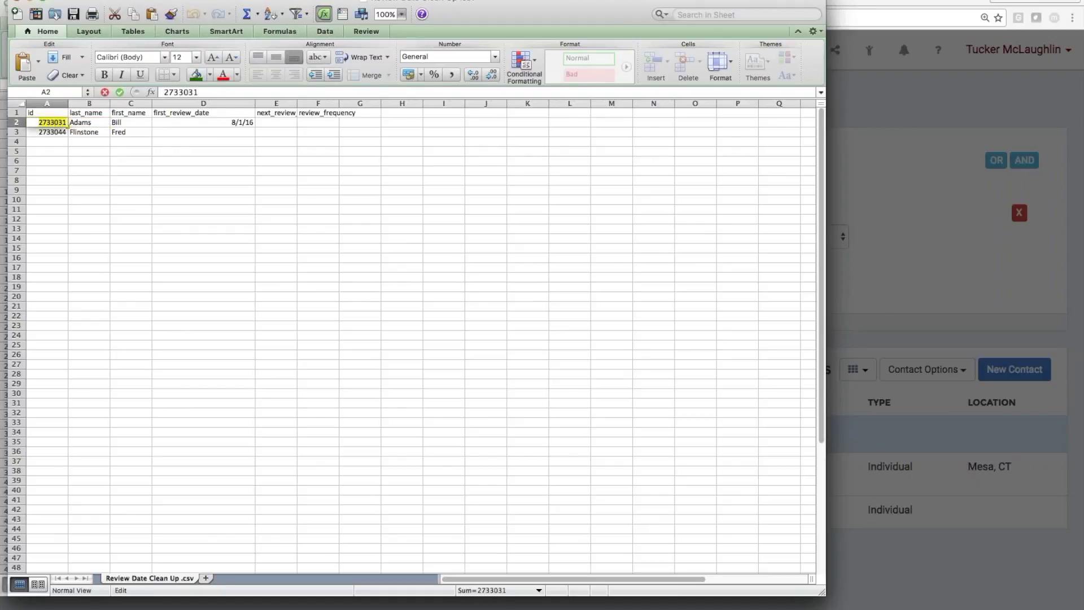
Step: Switch back to Redtail CRM, dismiss the export dialog and open the Training Sessions page of the Redtail Help Desk
click(854, 296)
click(788, 347)
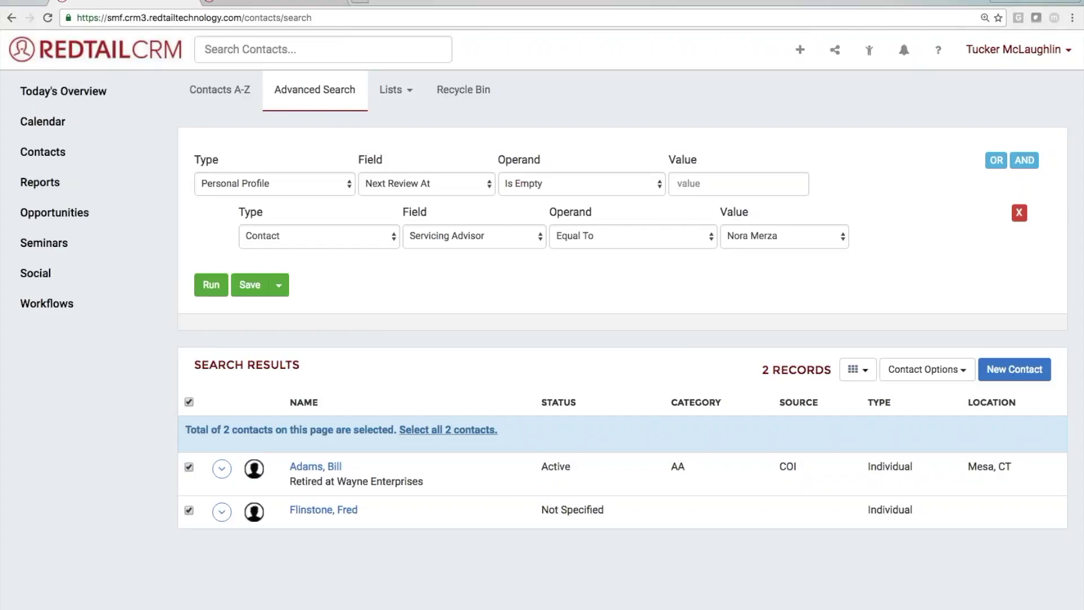
click(938, 51)
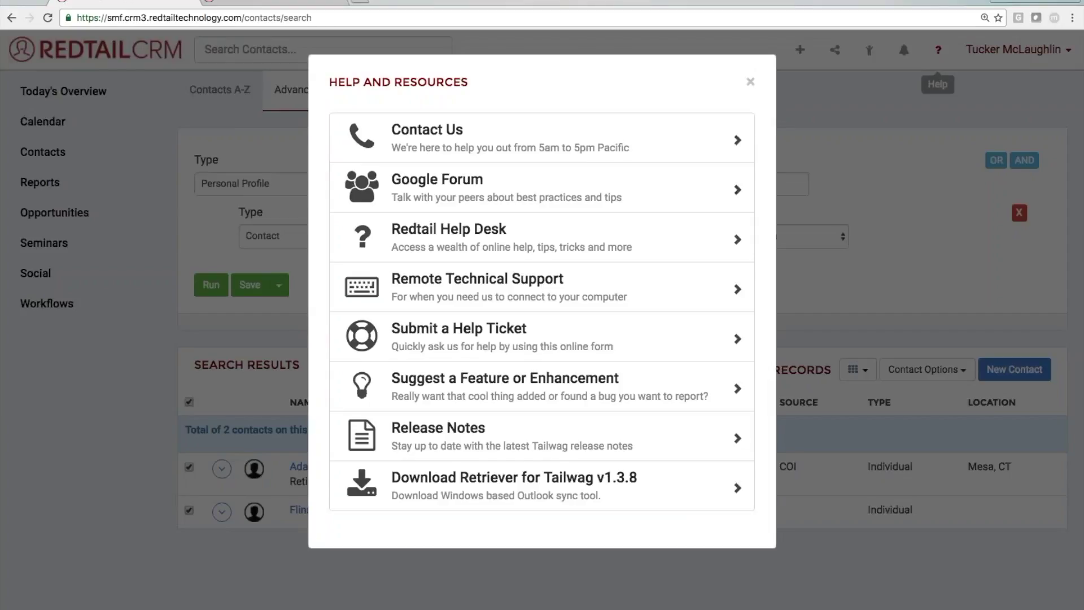
click(468, 254)
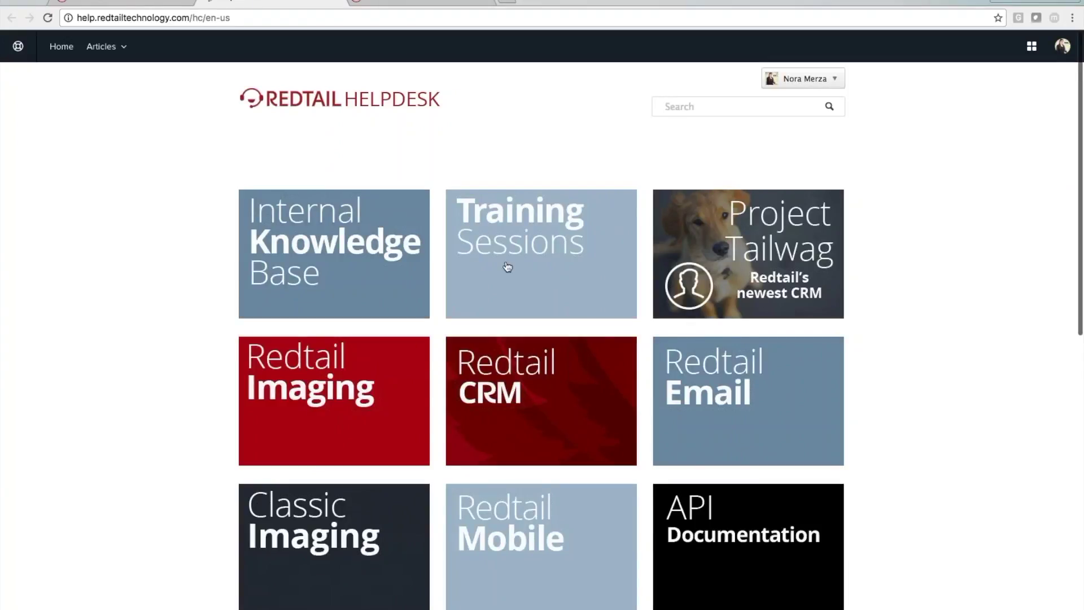
click(509, 244)
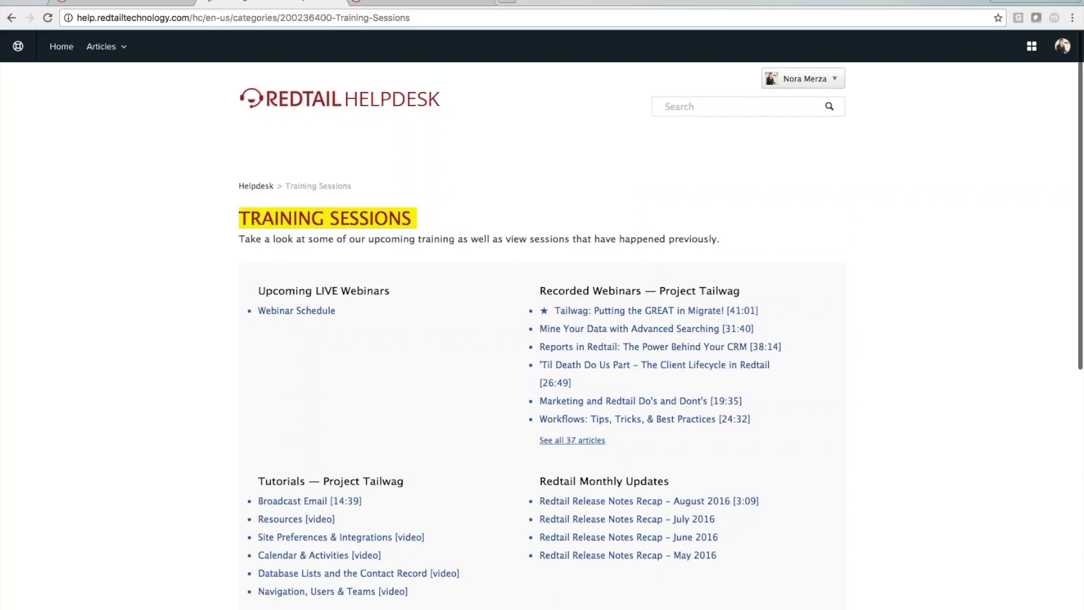
Step: Open the Best Practice Sessions article The Wonderful World of Workflows (May 2016 Series) and examine its Part 1 session on whiteboarding
scroll(542, 330, down, 9)
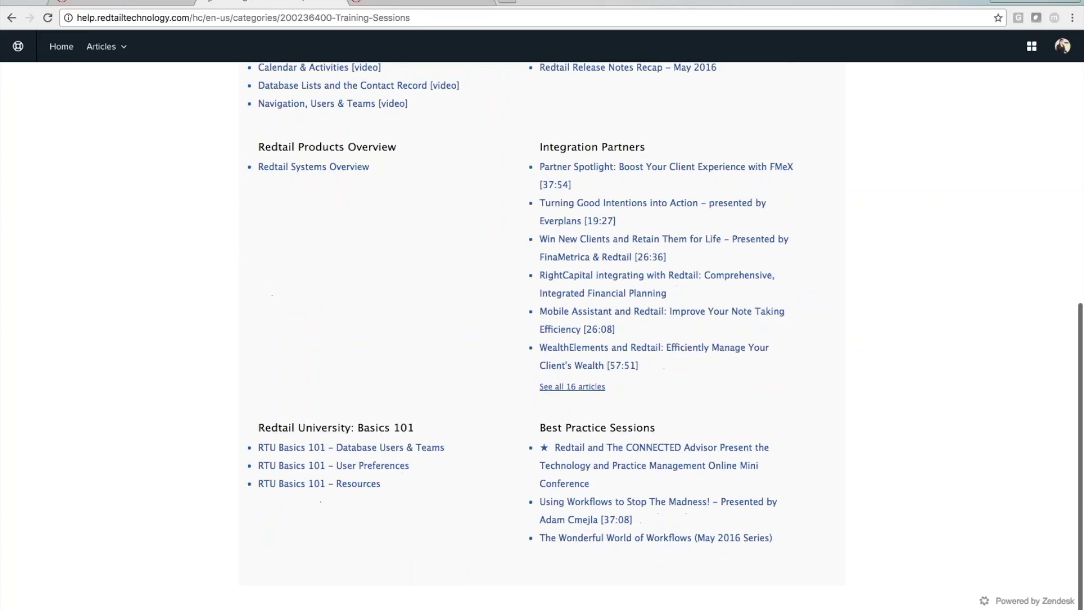
drag(800, 544, 537, 535)
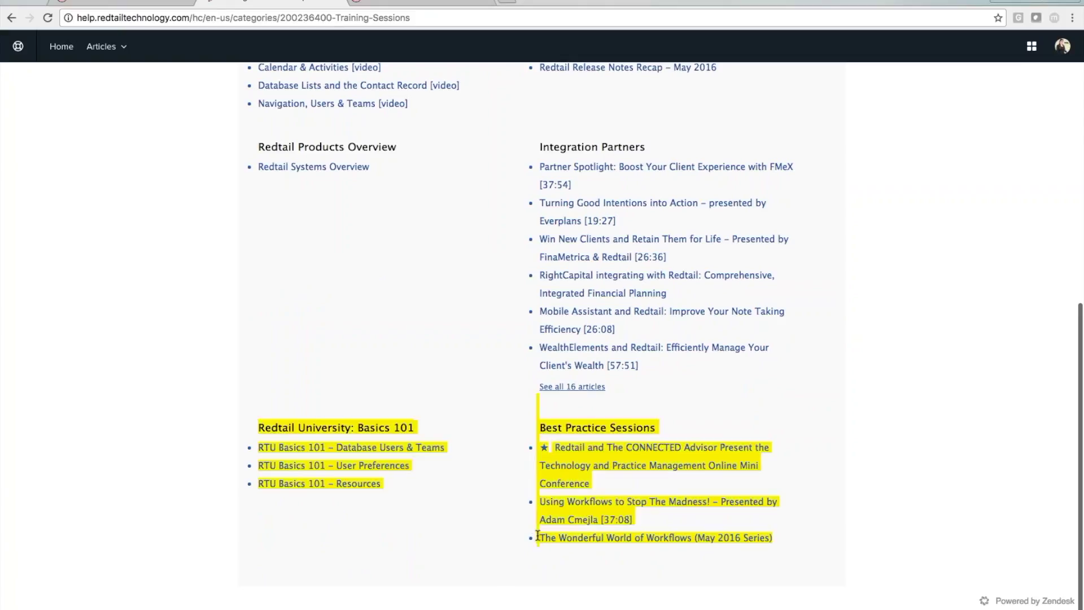
click(545, 537)
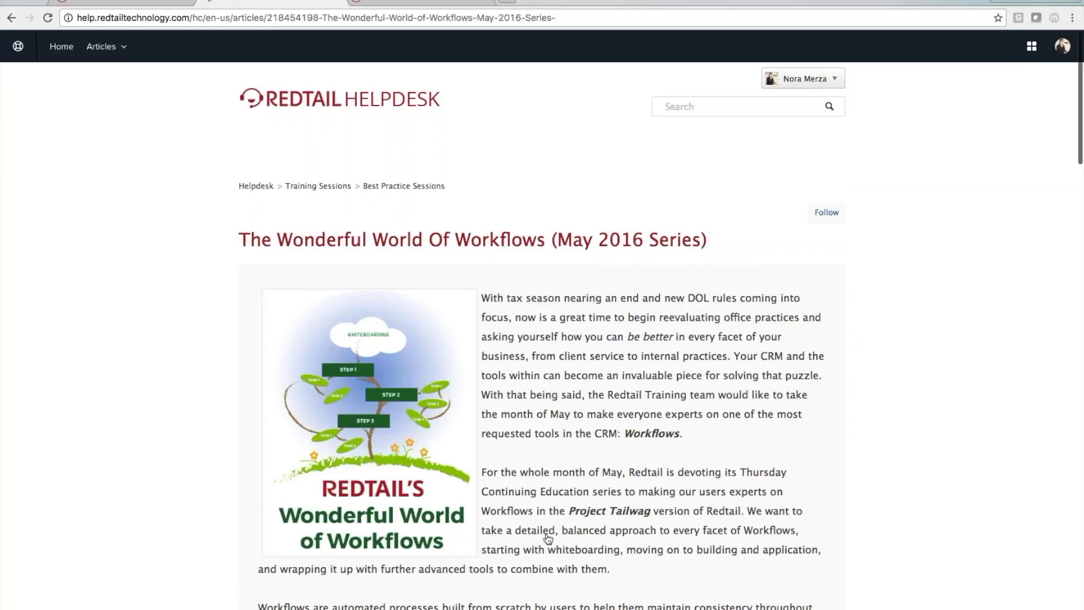
scroll(547, 538, down, 4)
scroll(542, 335, down, 1)
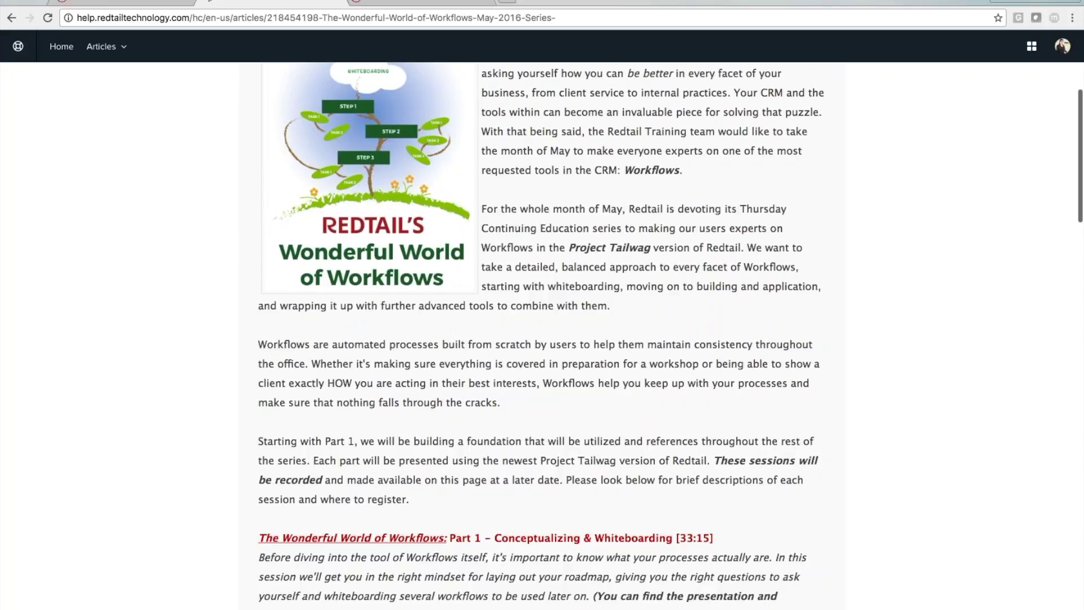
scroll(542, 336, down, 2)
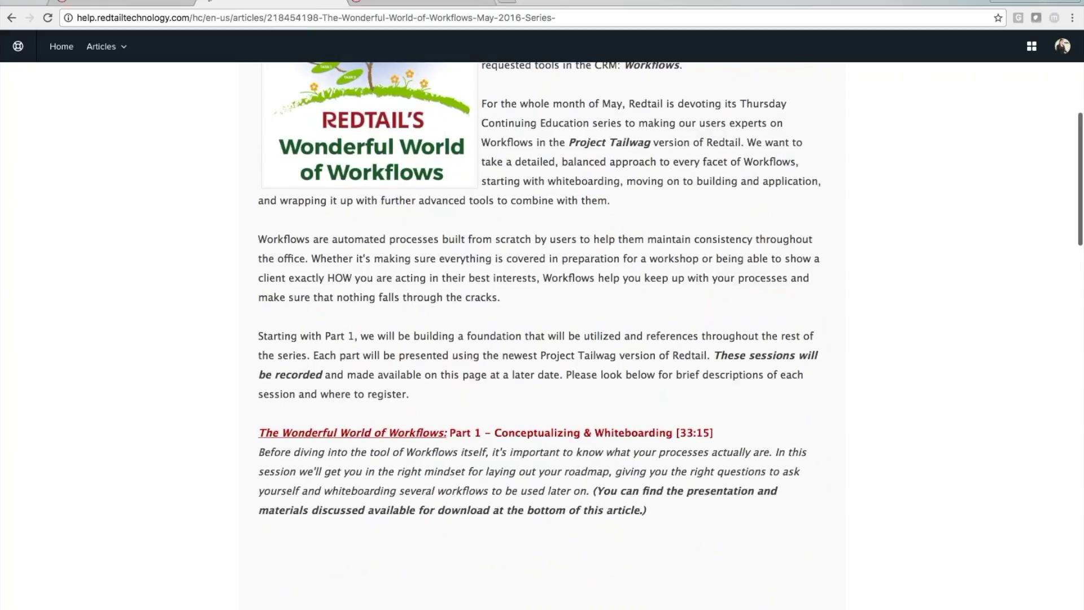
double_click(628, 434)
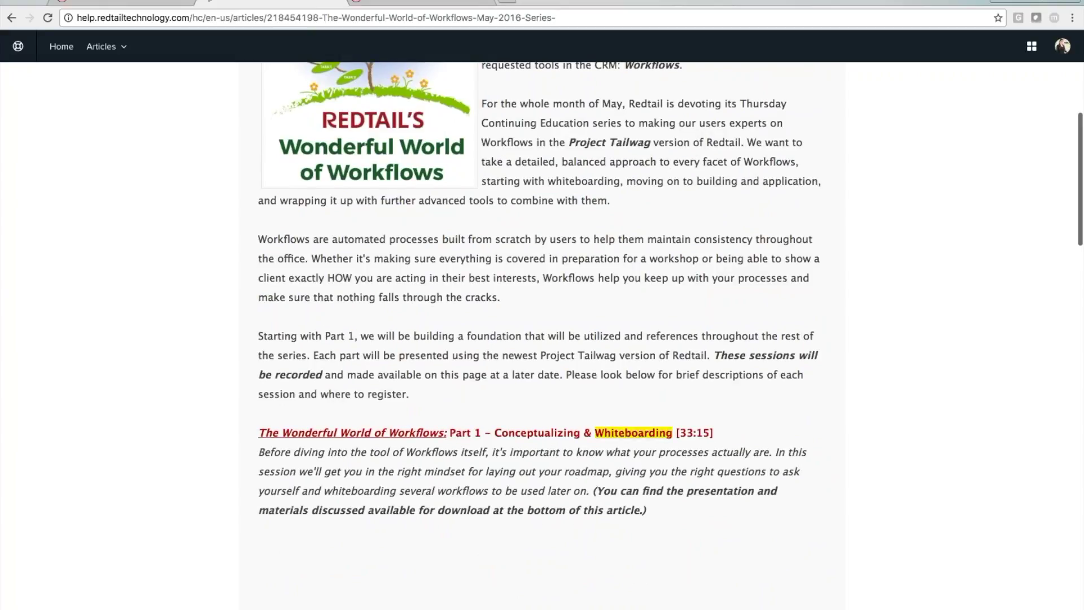
Step: Examine the Part 2, Part 3 and Part 4 session descriptions in the Wonderful World of Workflows article, down to its attachments
scroll(542, 335, down, 3)
scroll(542, 335, down, 2)
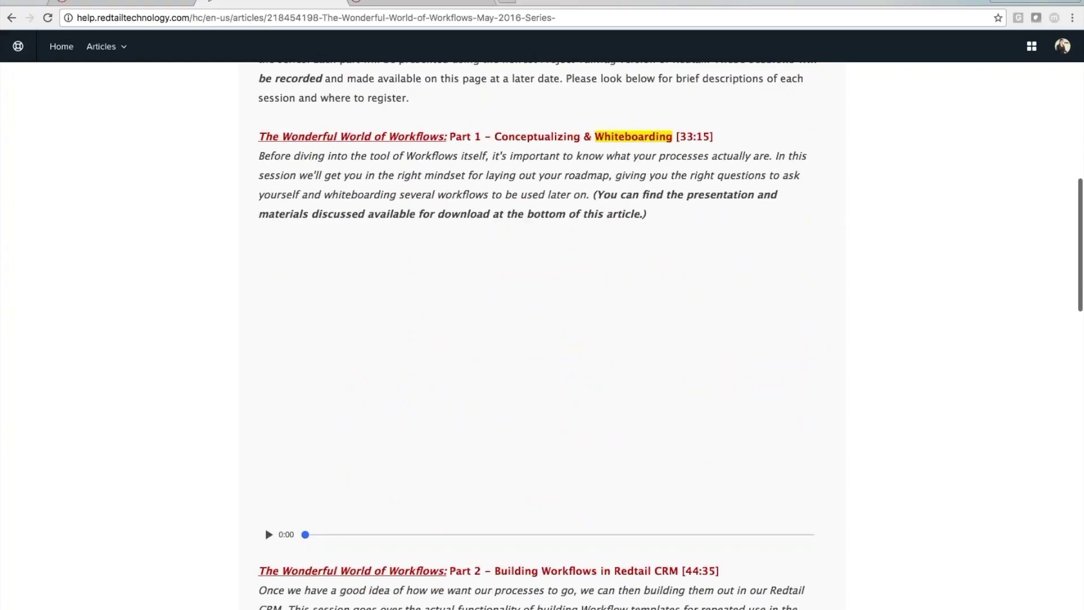
scroll(542, 336, down, 8)
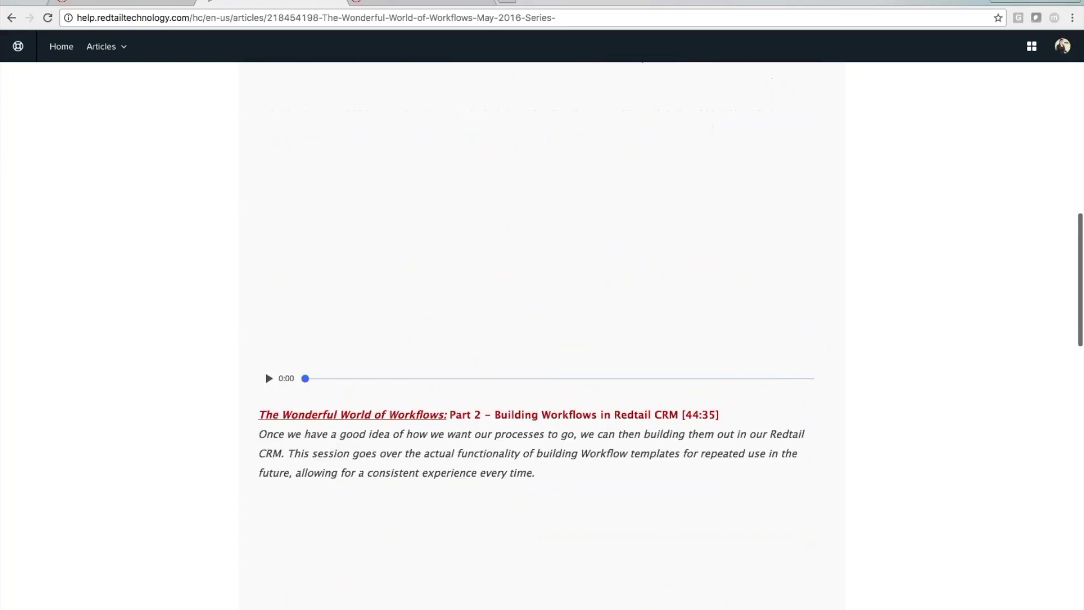
triple_click(571, 355)
scroll(581, 334, down, 12)
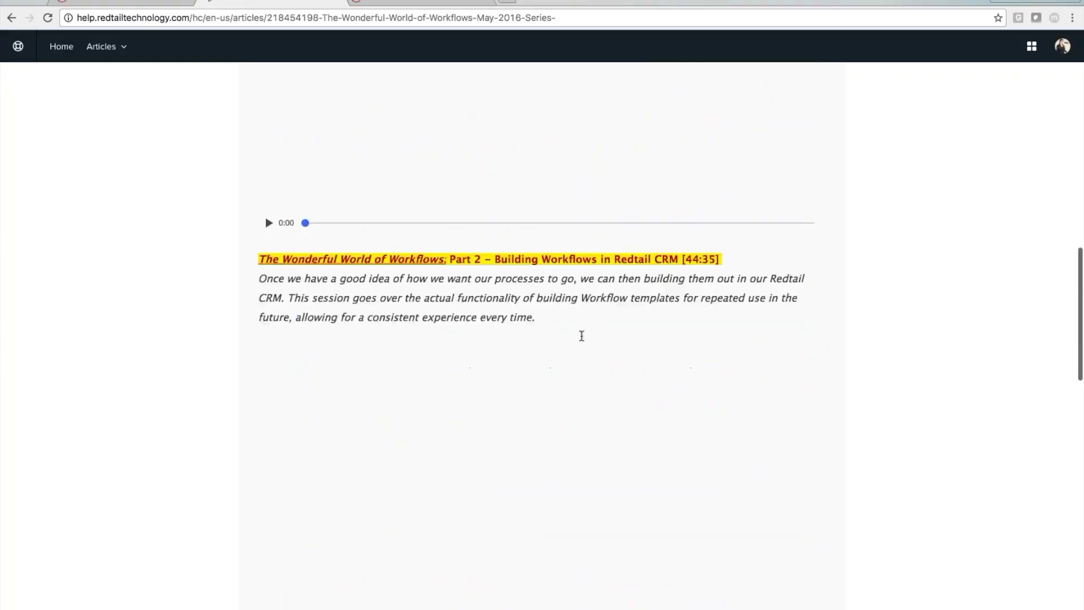
double_click(531, 417)
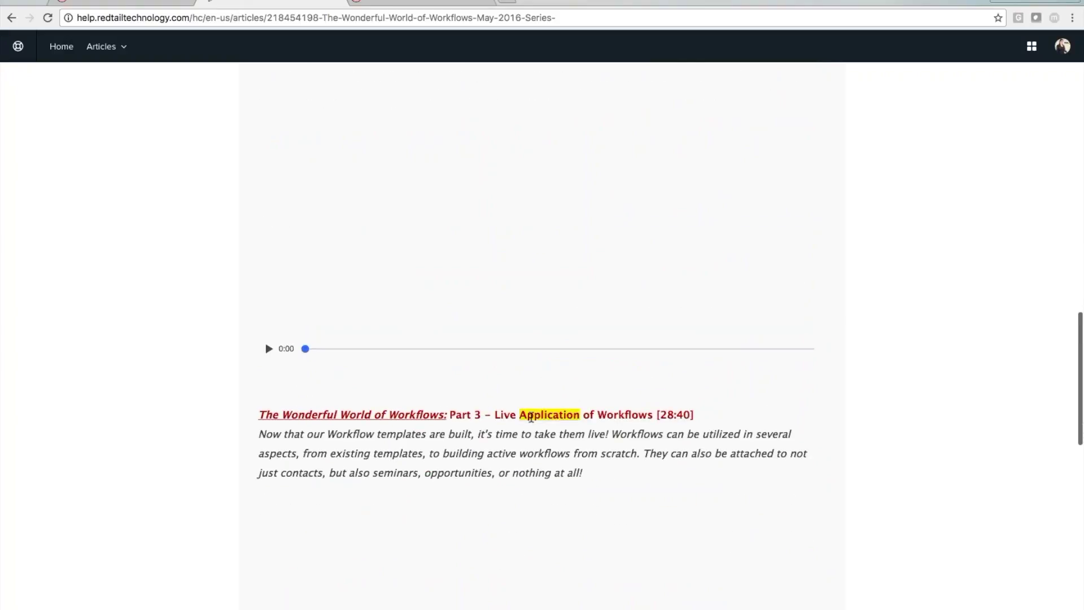
scroll(531, 416, down, 14)
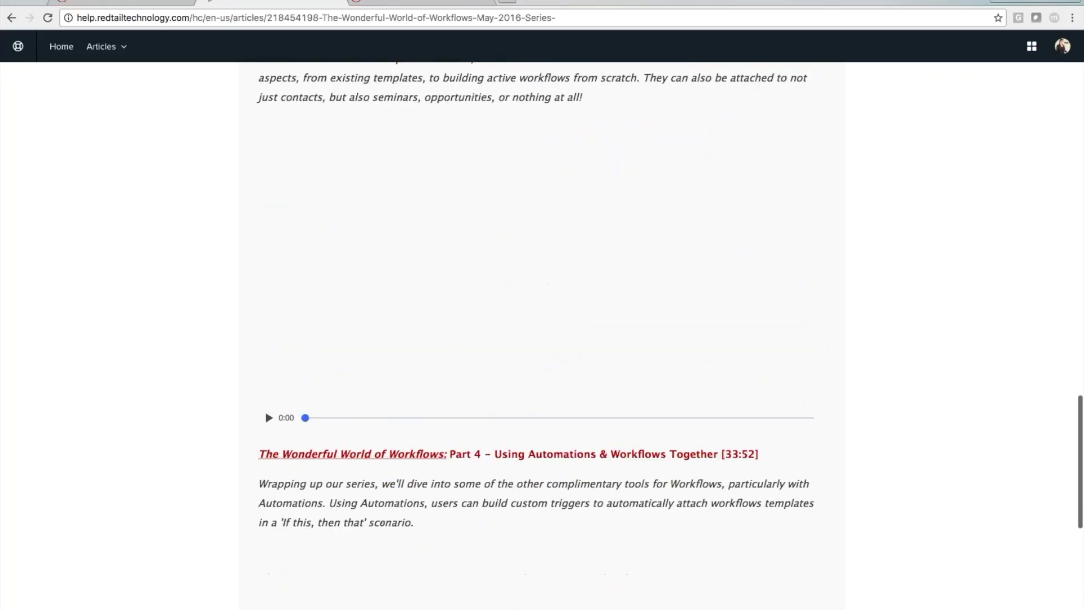
triple_click(508, 454)
scroll(508, 454, down, 6)
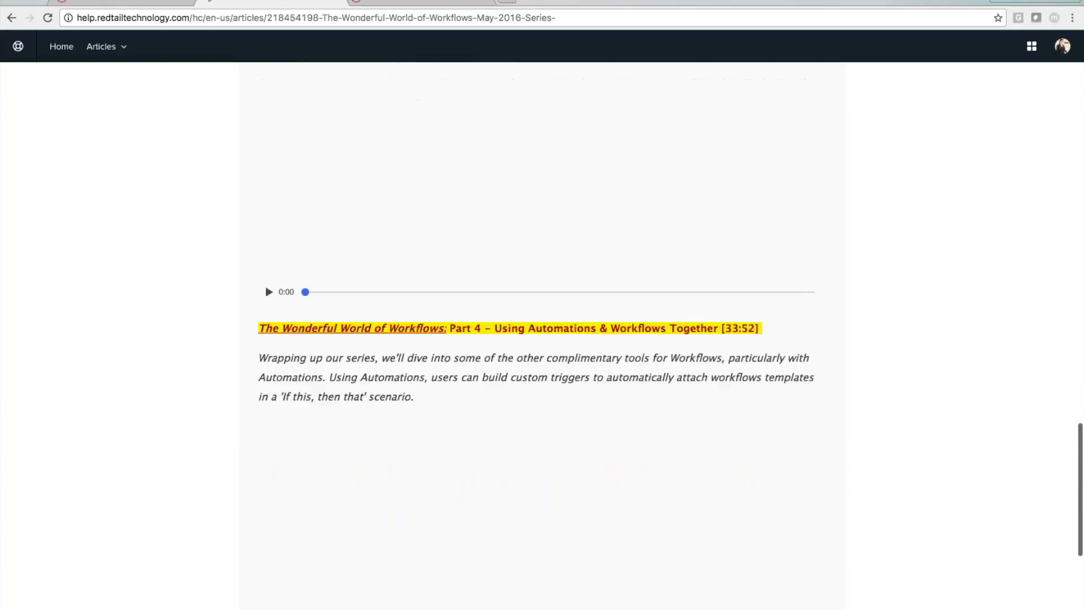
scroll(509, 454, down, 10)
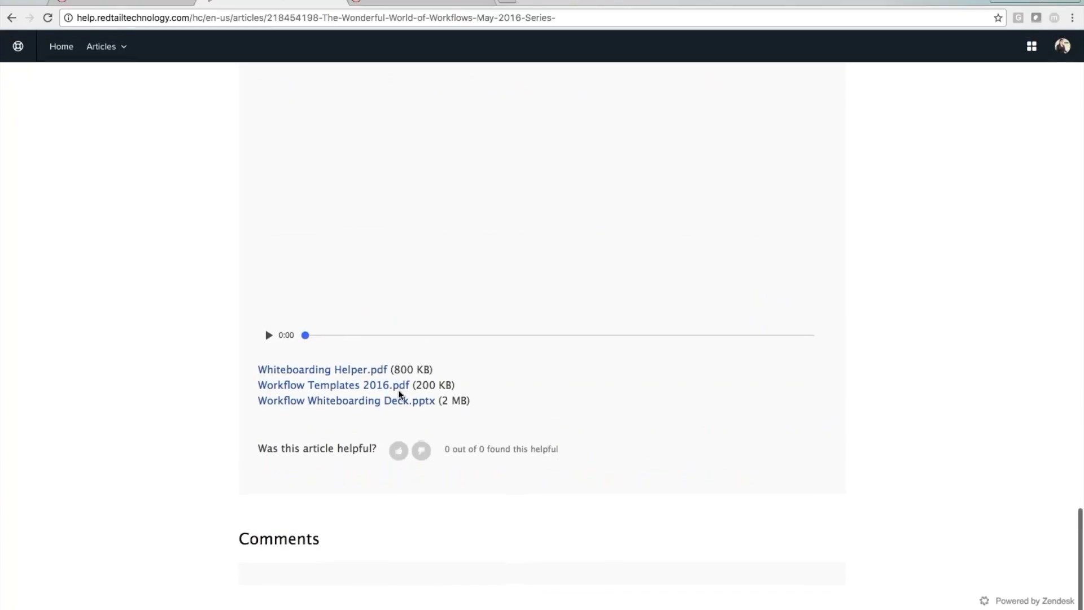
Step: Open the attached Workflow Templates 2016.pdf and examine the Client Review Workflow on its last page
drag(455, 386, 277, 377)
click(281, 382)
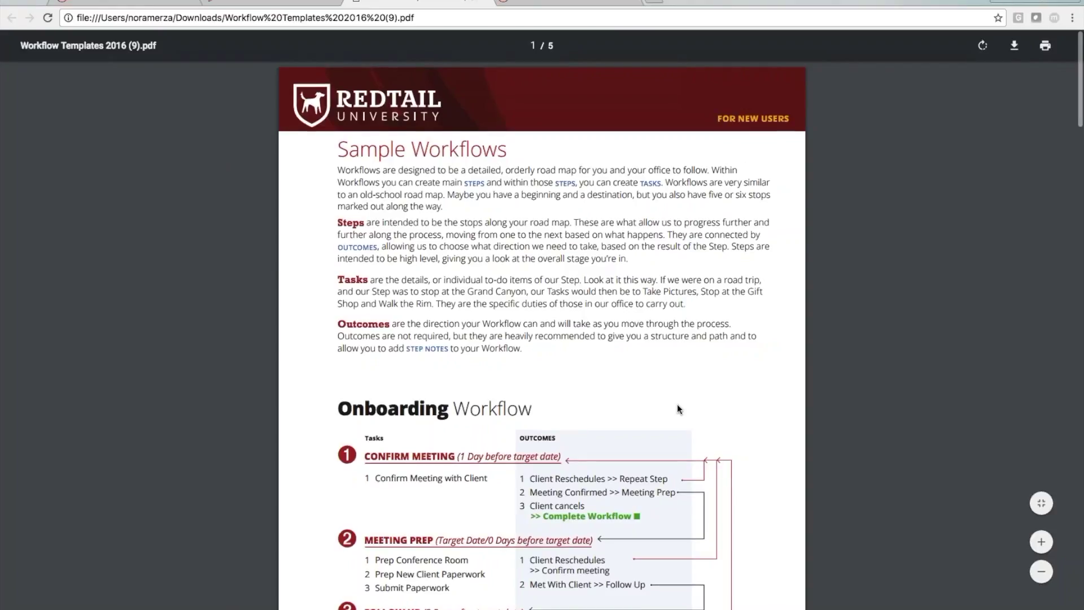
scroll(677, 408, down, 20)
scroll(677, 404, down, 4)
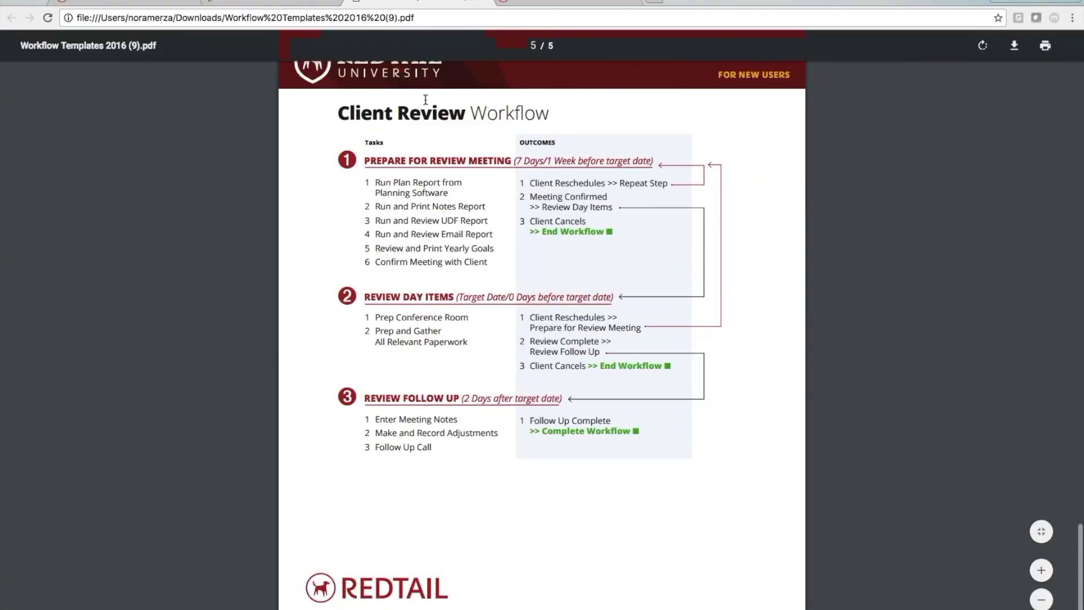
drag(336, 110, 579, 115)
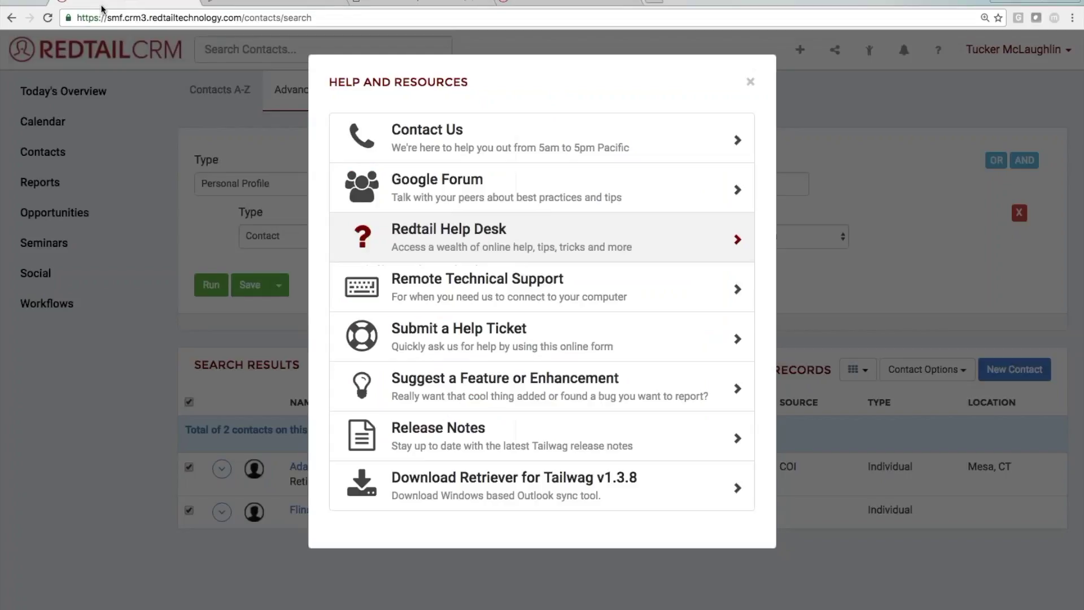
Step: Switch back to Redtail CRM and dismiss the Help and Resources dialog over the advanced contact search
scroll(154, 137, down, 3)
click(154, 136)
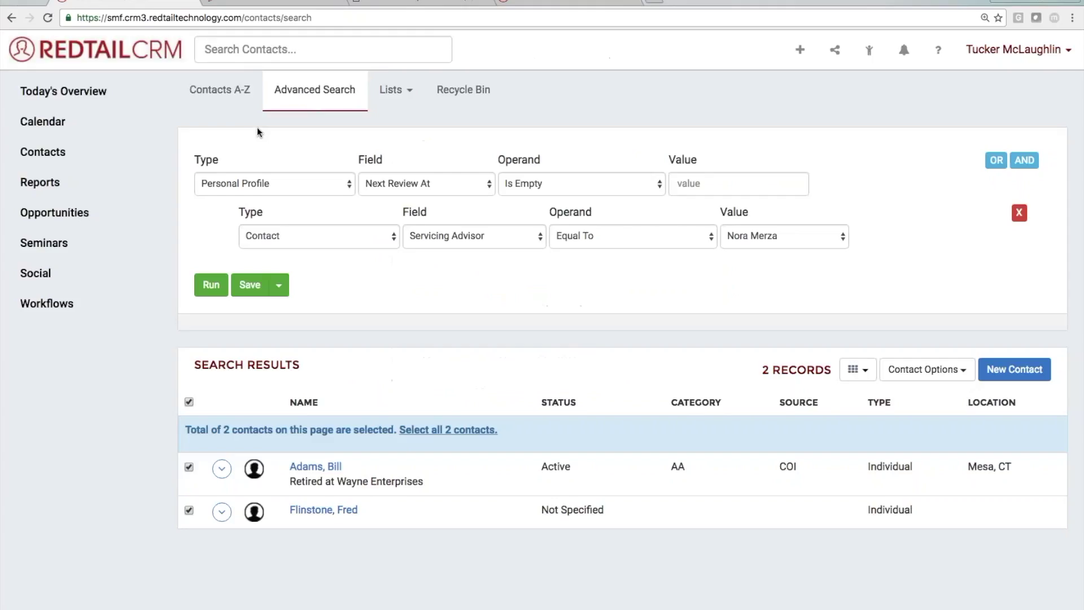